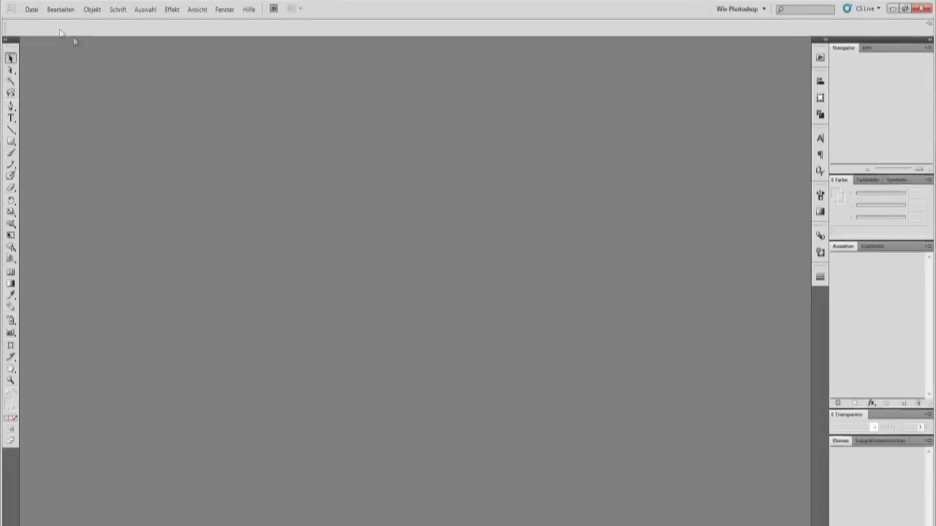
Step: Open the Datei (File) menu with Alt+D
key(alt+d)
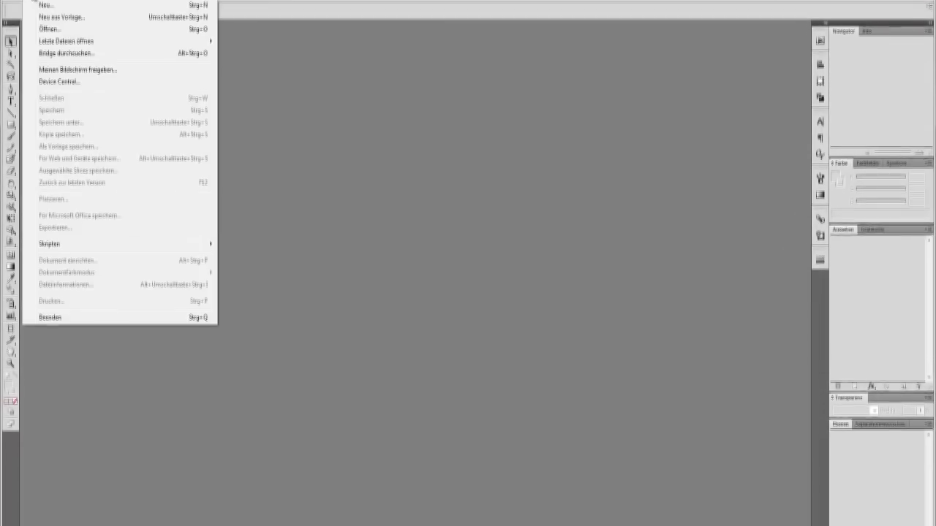
Step: Create a 1000 × 1000 px document 'Character Mascot Creation 3' with RGB colour mode under Erweitert
key(Return)
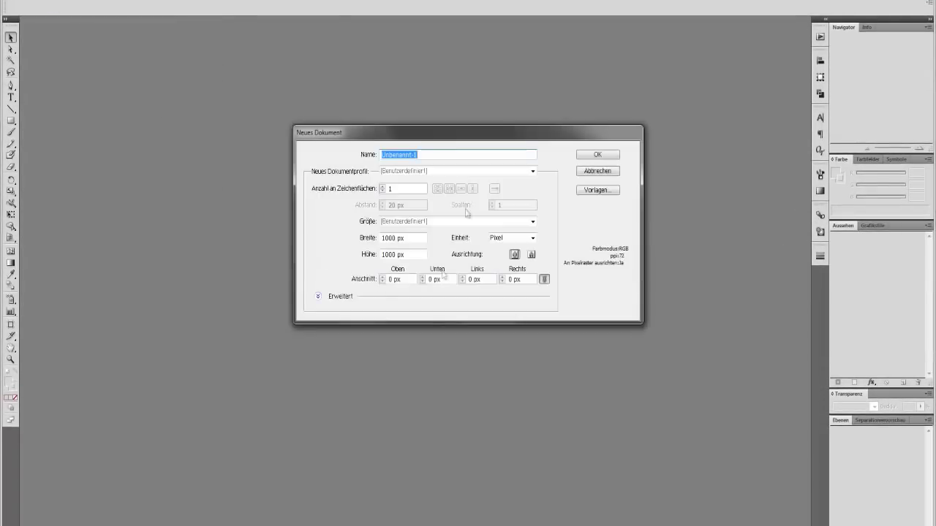
drag(452, 139, 391, 148)
text(Character Mascot Creation 3)
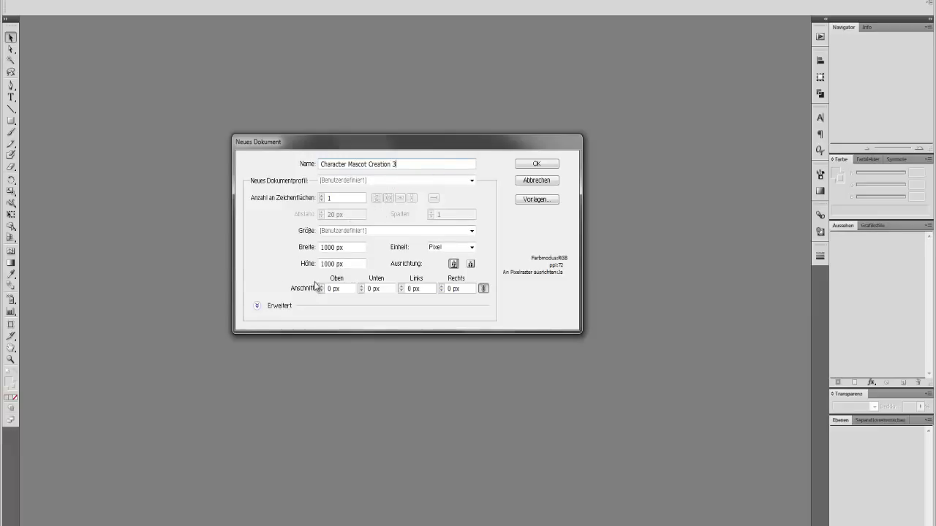
click(257, 306)
click(358, 324)
click(329, 342)
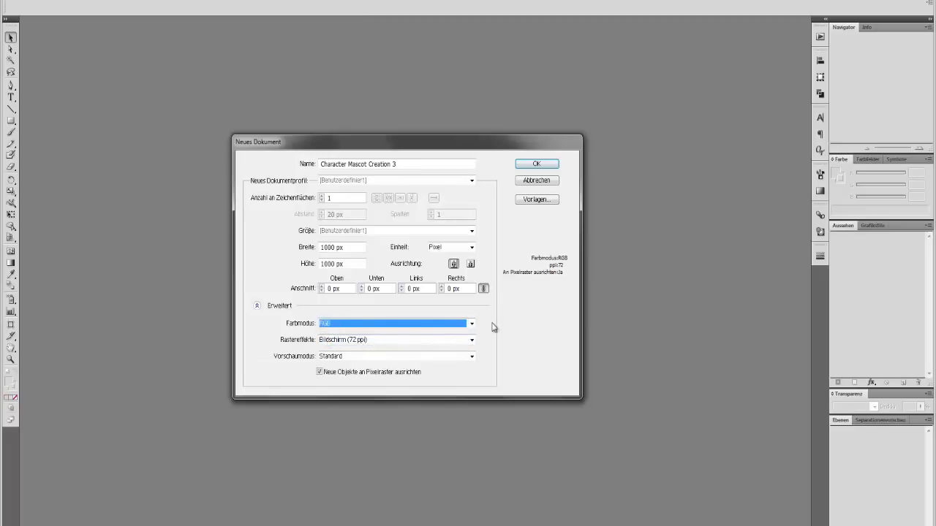
click(265, 302)
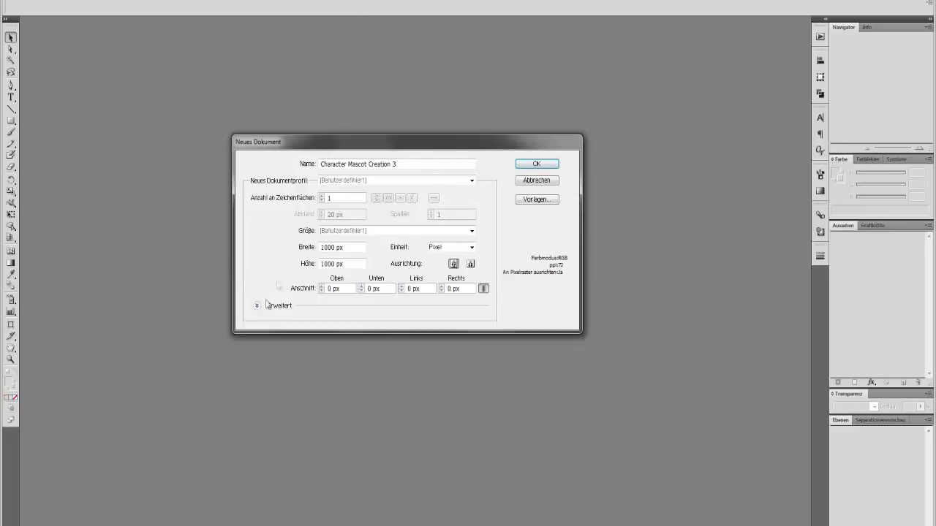
click(541, 165)
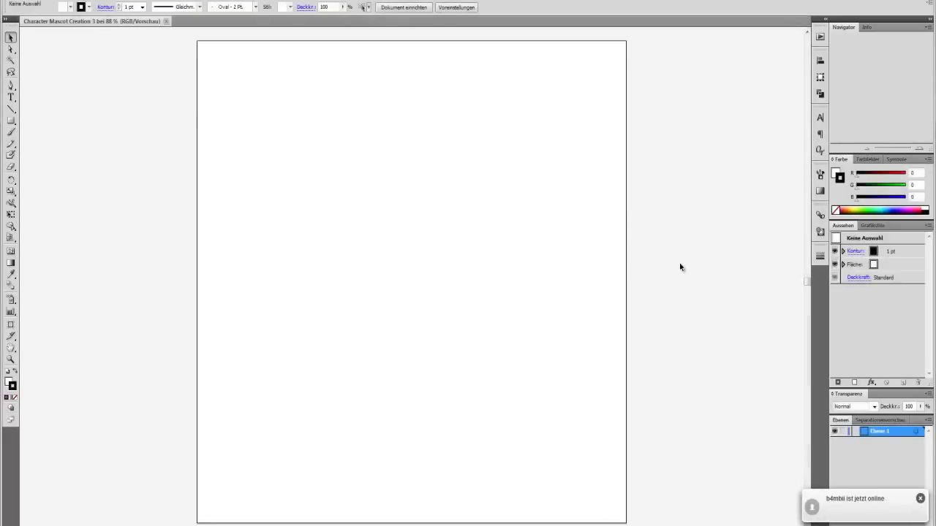
scroll(680, 268, down, 1)
Step: Centre the artboard and draw a large ellipse for the head
click(875, 120)
drag(875, 120, 875, 85)
click(11, 120)
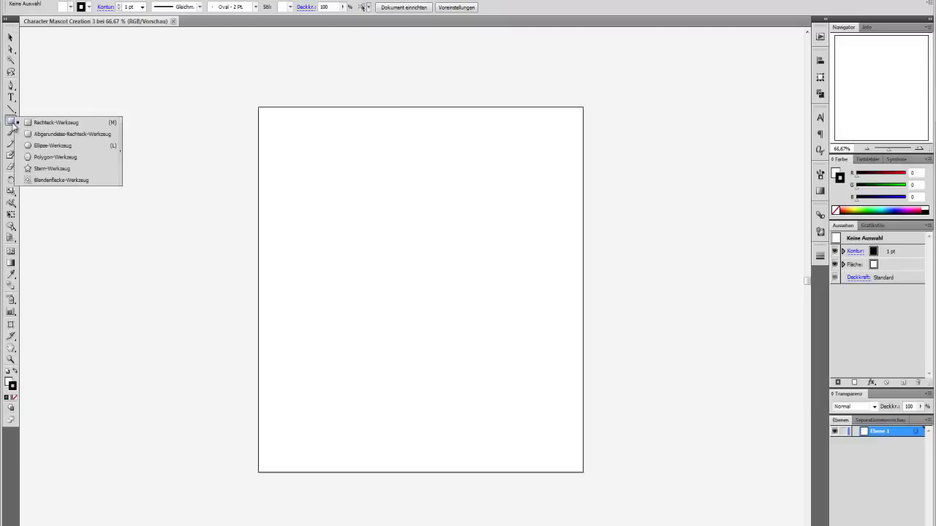
click(43, 144)
drag(324, 170, 505, 374)
Step: Pull the ellipse's bottom anchor down into an egg shape, raise it slightly, and zoom to 100%
click(11, 49)
drag(446, 400, 389, 357)
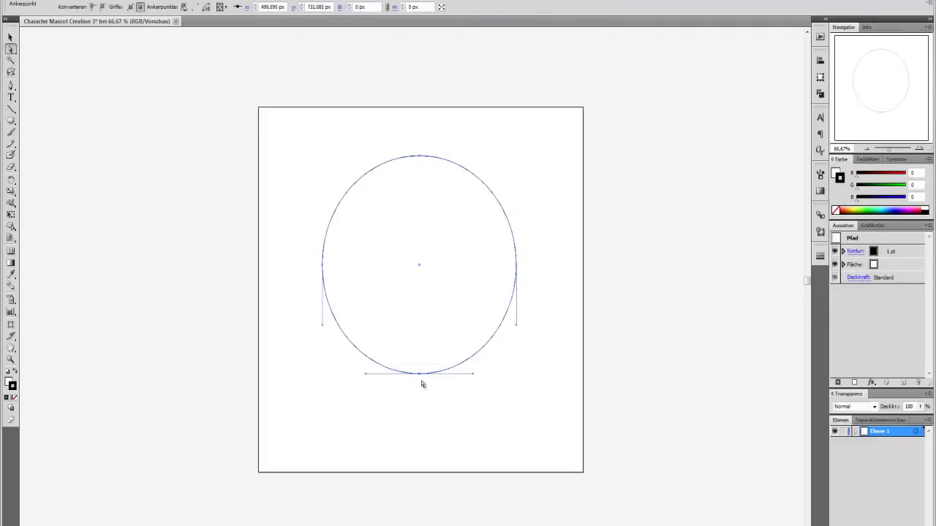
drag(421, 374, 422, 432)
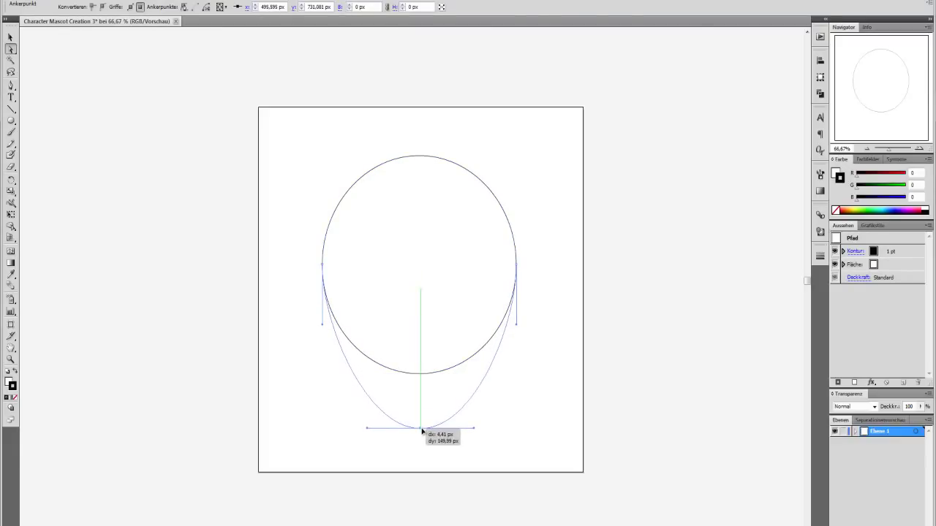
drag(422, 432, 422, 432)
click(10, 38)
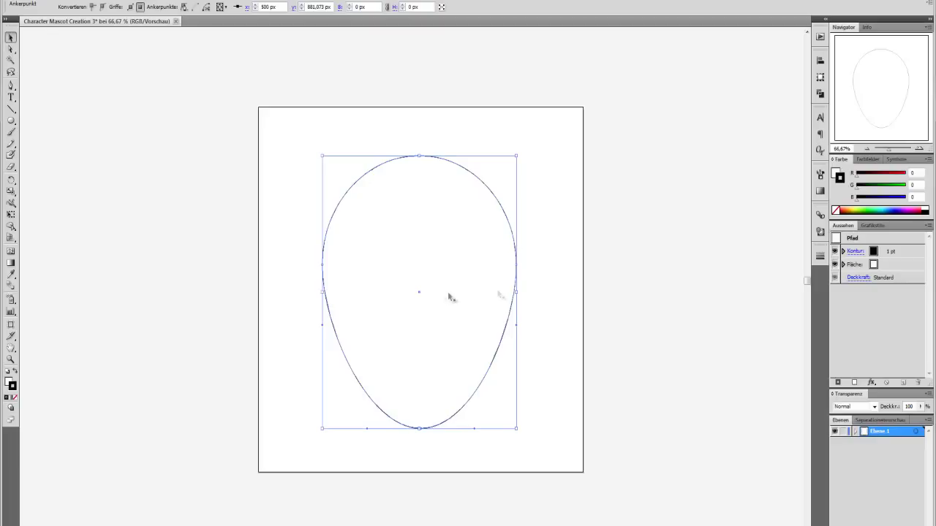
drag(514, 288, 515, 279)
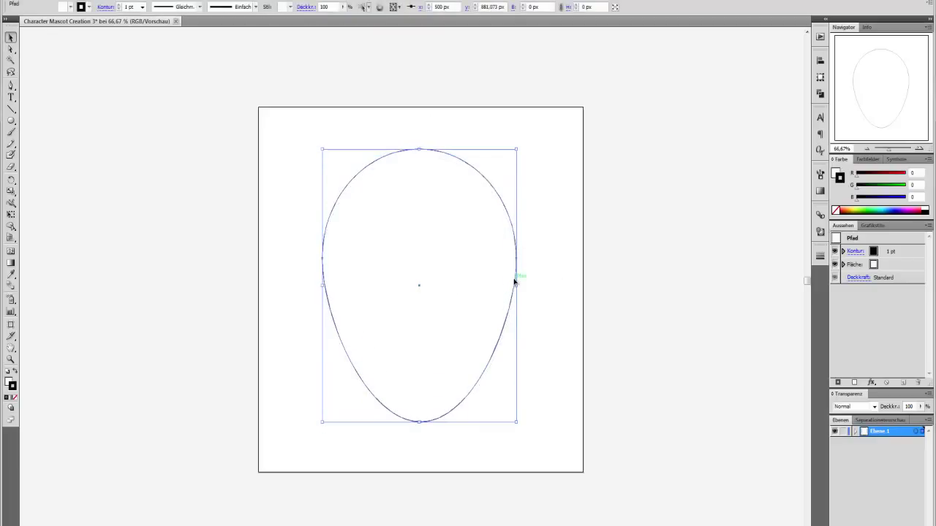
click(548, 234)
key(ctrl+1)
Step: Draw a 94 px outer eye circle with inner circles, enlarging one to 47 px
click(11, 121)
drag(315, 185, 359, 236)
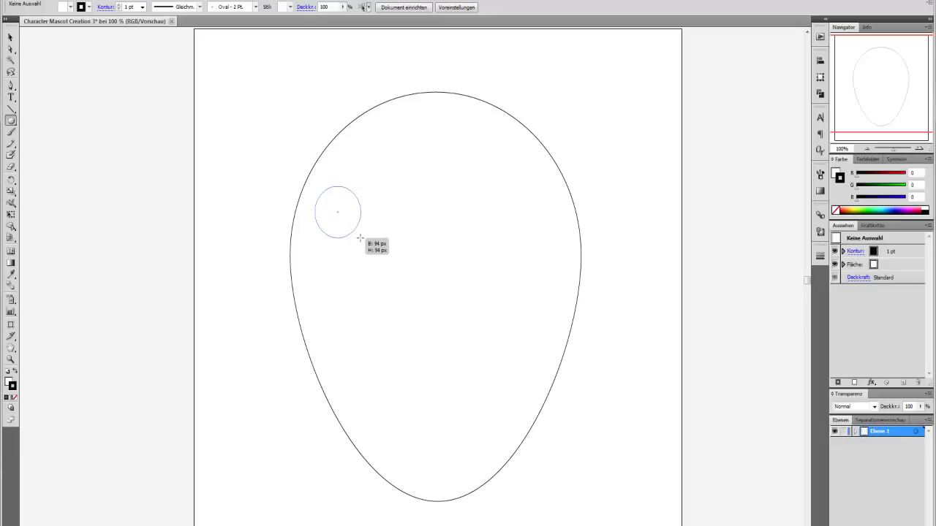
mouse_move(324, 198)
mouse_down()
mouse_move(348, 223)
mouse_move(341, 215)
mouse_up()
click(10, 37)
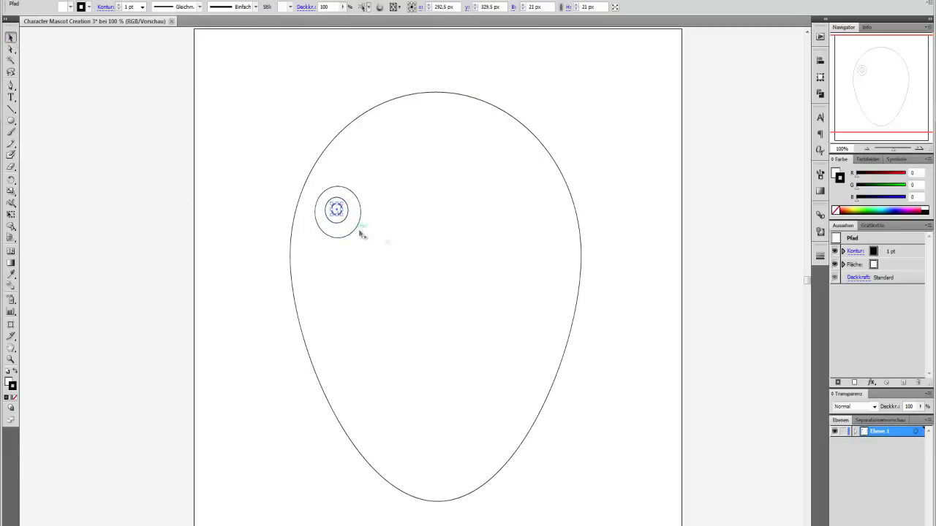
drag(346, 226, 354, 232)
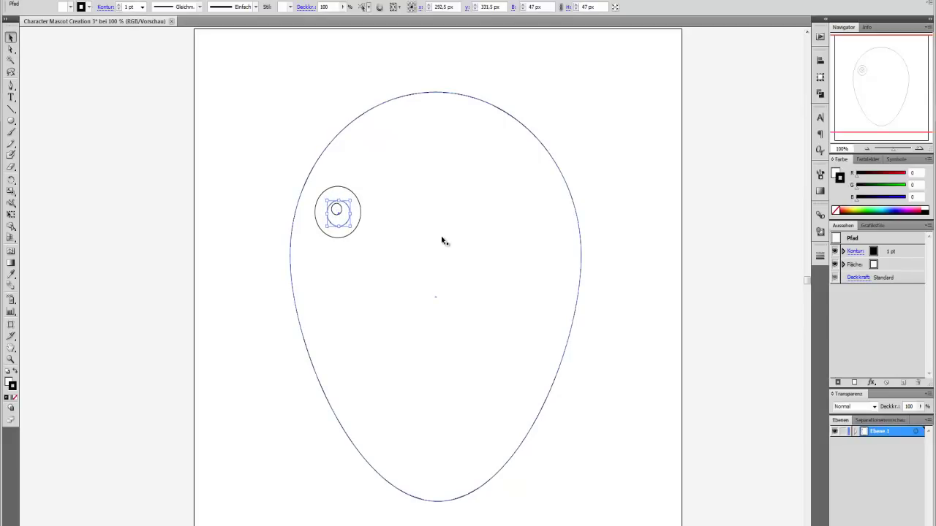
click(336, 210)
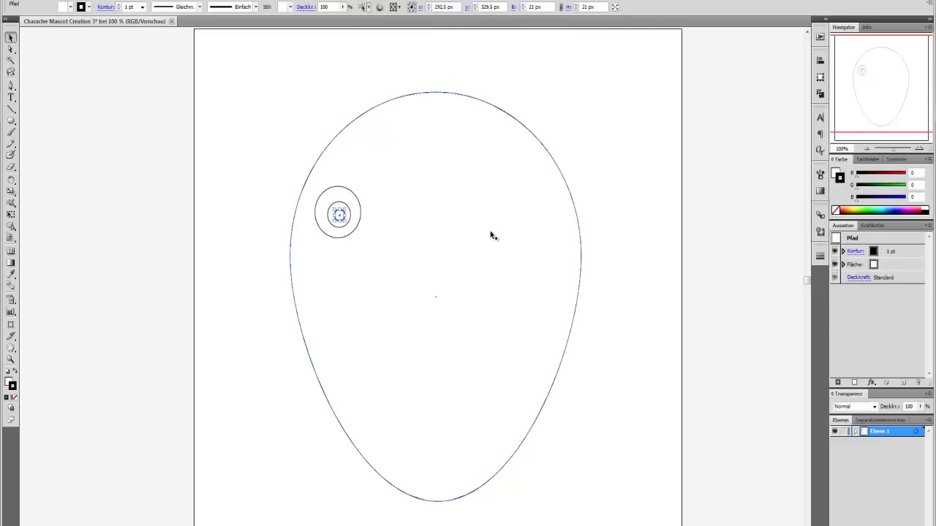
click(492, 235)
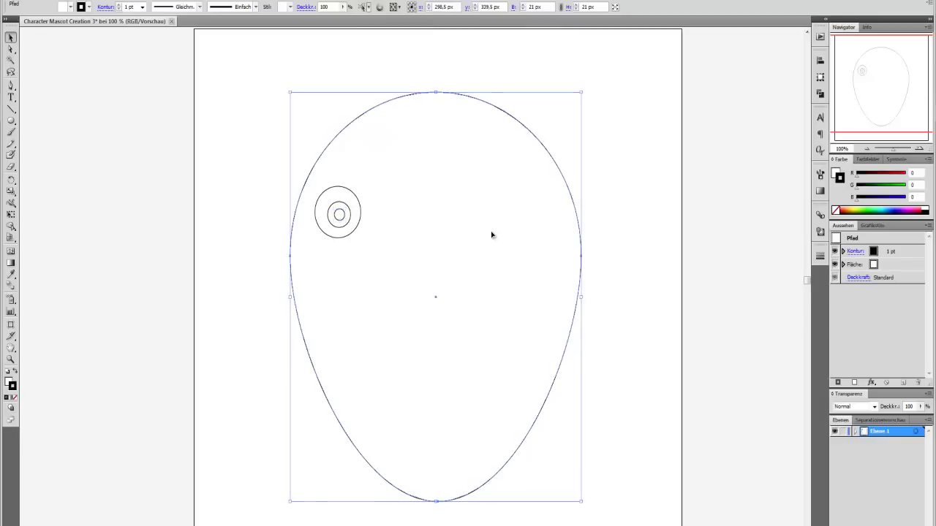
click(11, 120)
Step: Draw a tall ear oval of about 68 × 105 px and nudge it onto the head's left edge
drag(263, 174, 282, 210)
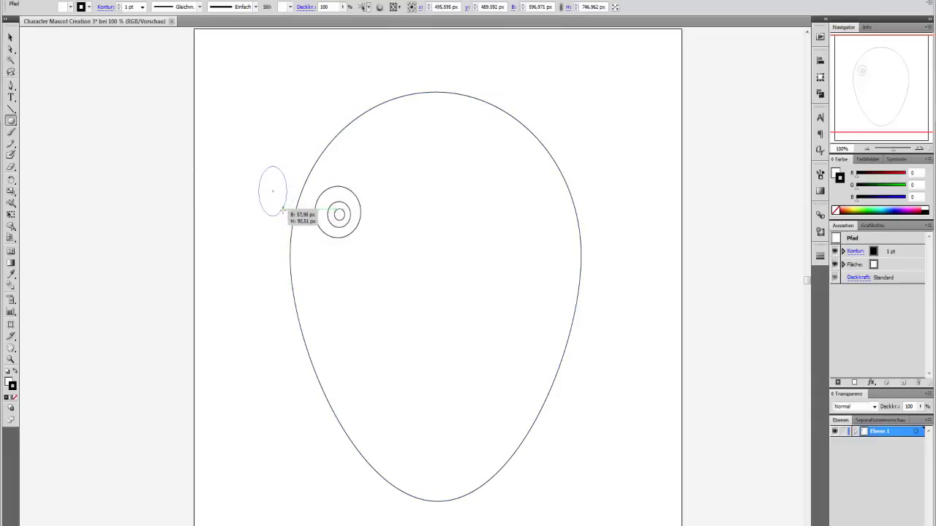
drag(283, 209, 285, 218)
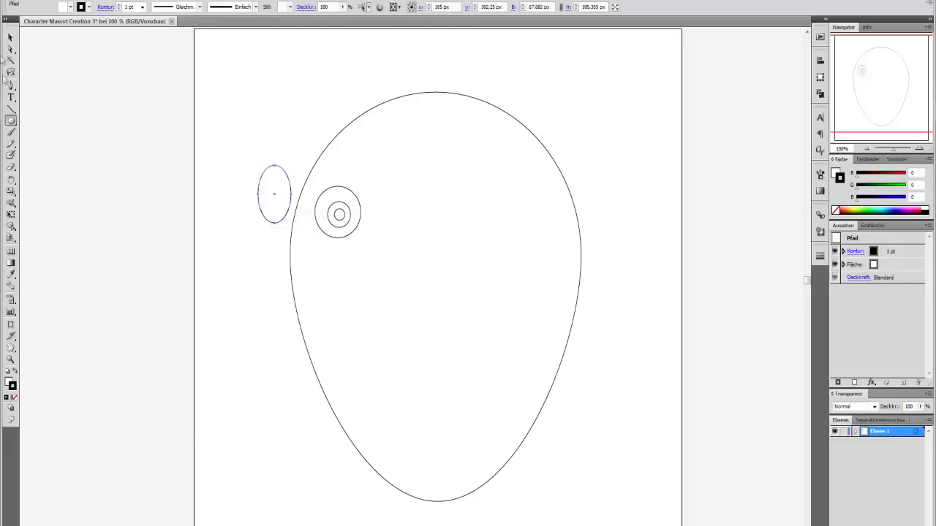
click(11, 38)
drag(285, 219, 298, 236)
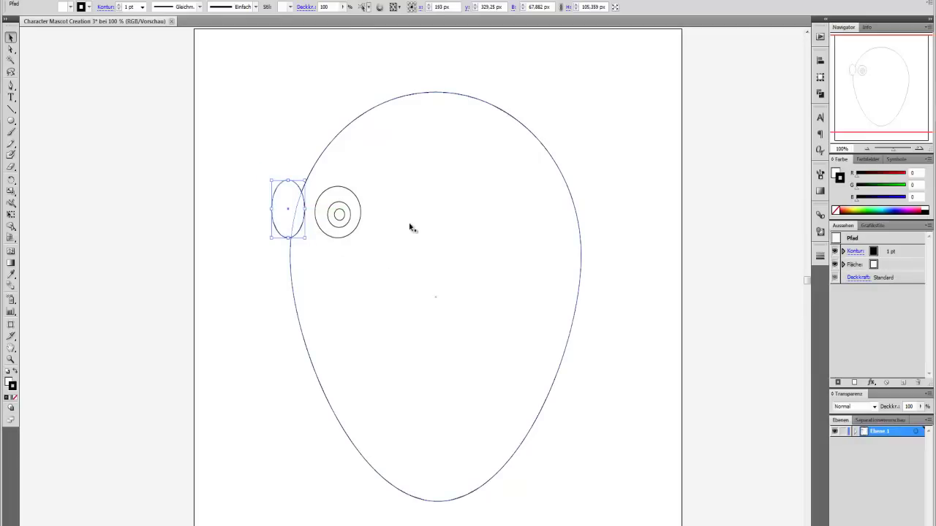
key(Up)
key(Up)
key(Right)
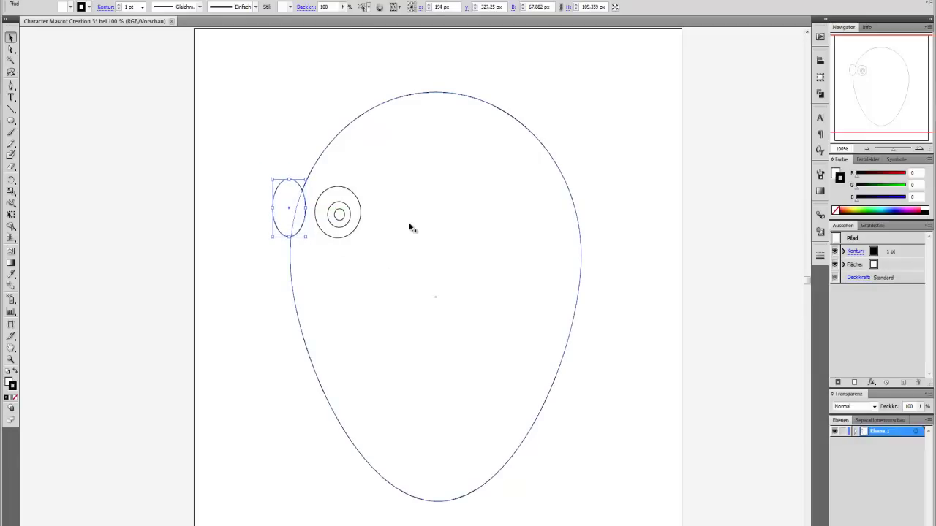
Step: Check the head and ear selections, then expand Ebene 1 in the Layers panel to list its paths
click(574, 291)
click(600, 293)
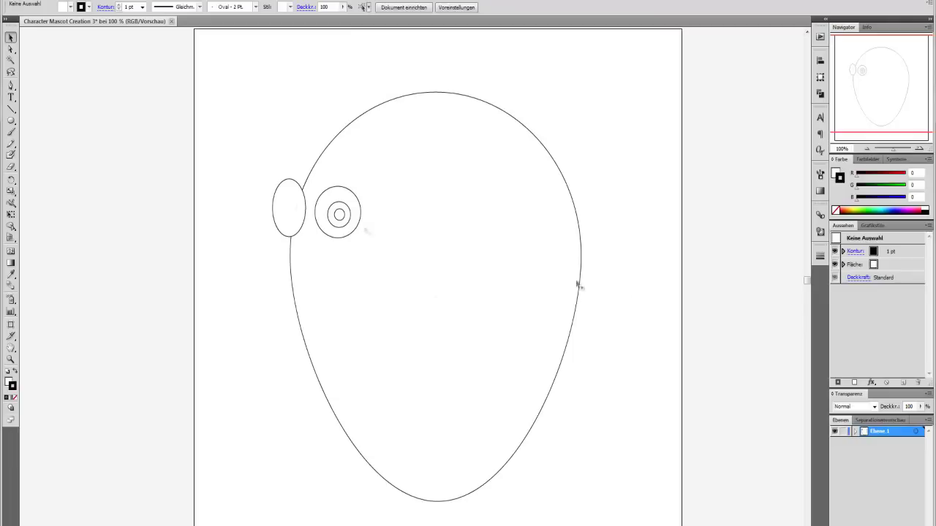
click(291, 222)
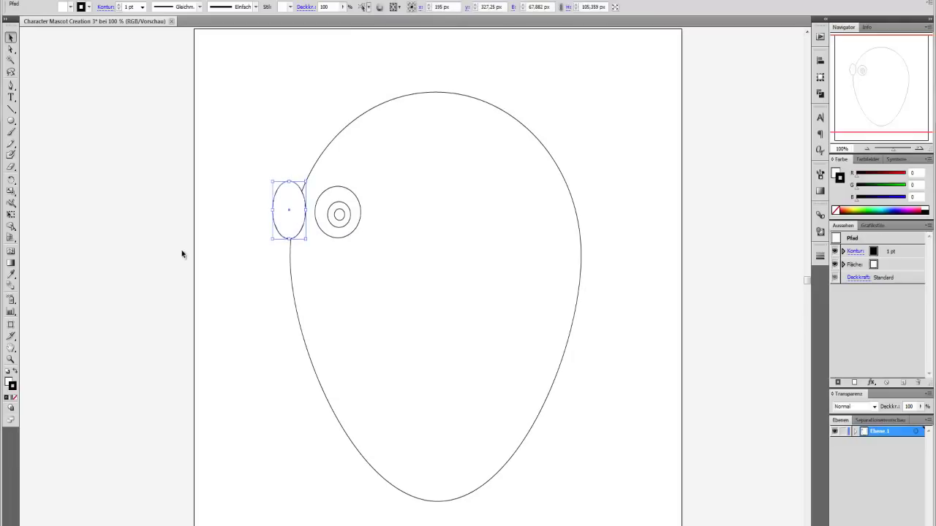
click(207, 299)
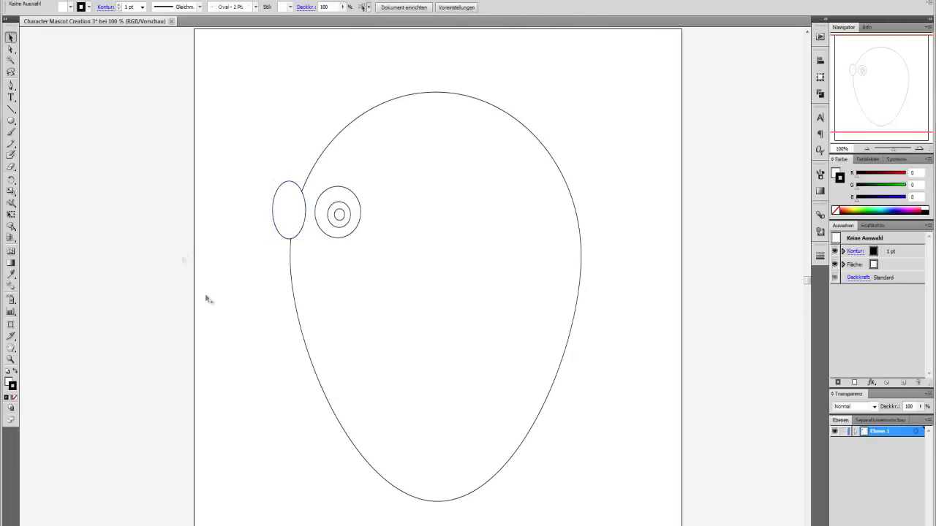
click(854, 432)
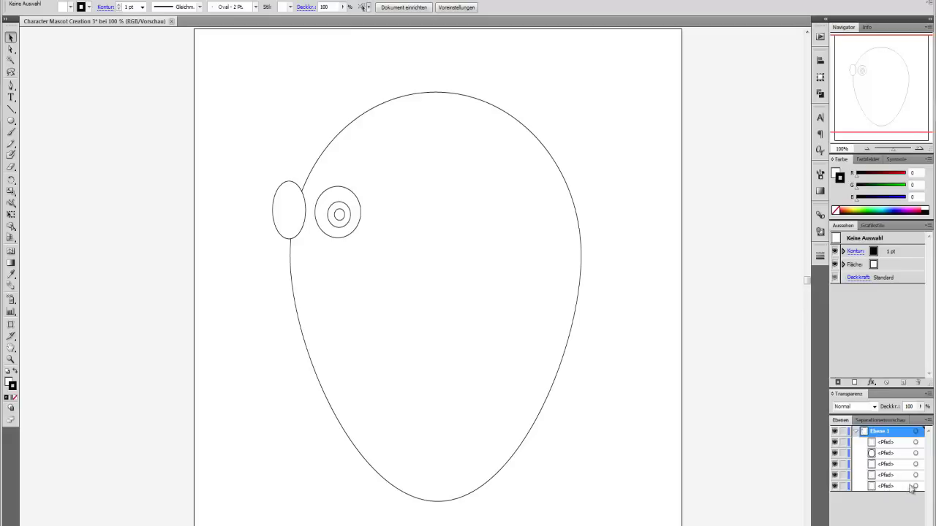
Step: Lock the head outline in the Layers panel and nudge the eye circles to the right
click(915, 486)
click(844, 486)
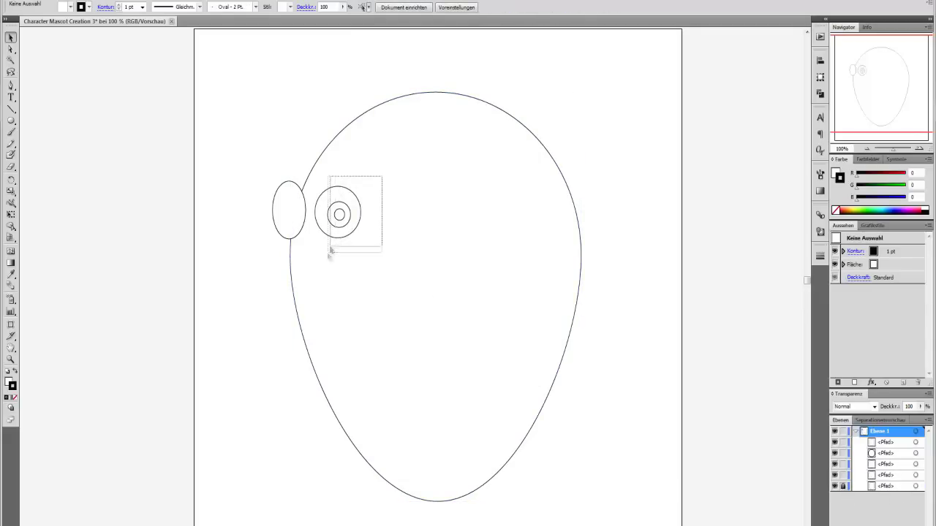
drag(381, 174, 326, 253)
key(Right)
key(Right)
key(Right)
key(Right)
key(Right)
key(Right)
key(Right)
key(Right)
key(Right)
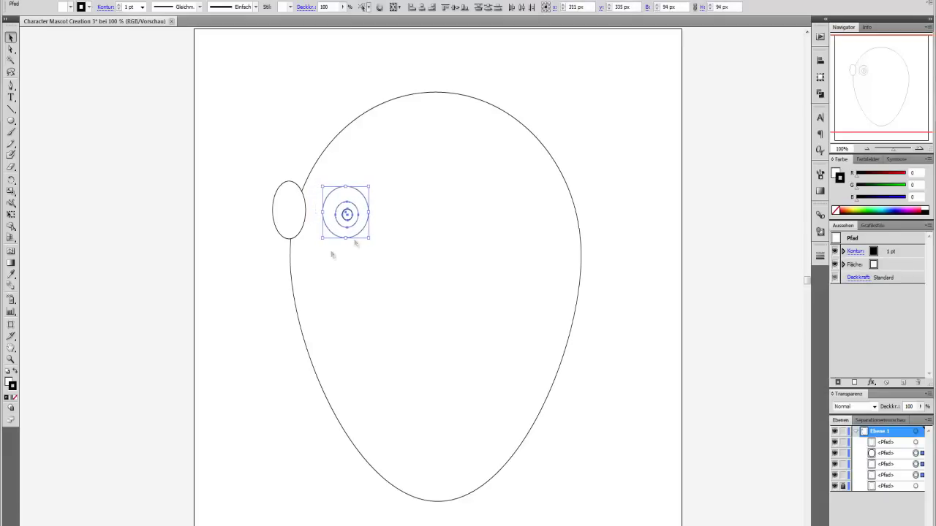
click(357, 244)
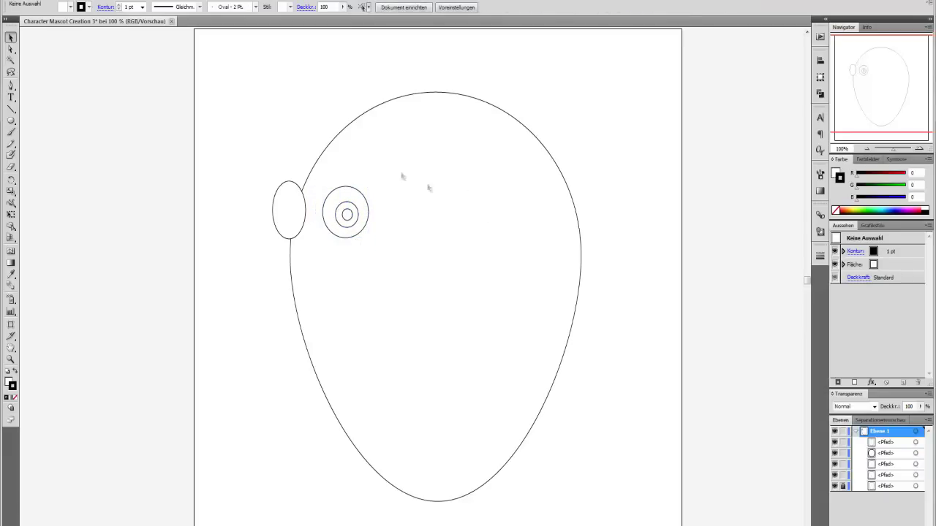
Step: Draw a curved eyebrow arc above the eye with the Pen, then select ear, eye and eyebrow together
click(11, 86)
click(372, 174)
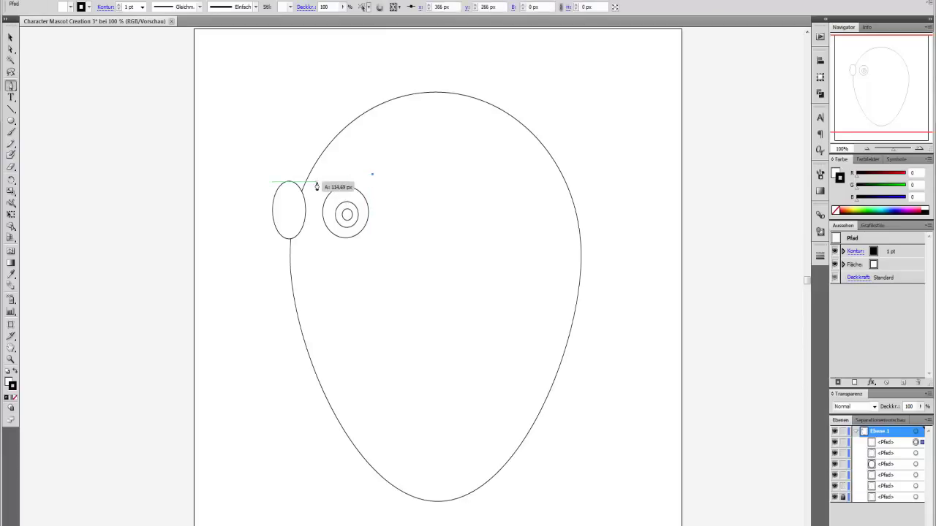
drag(317, 183, 306, 204)
click(320, 181)
click(10, 37)
click(398, 203)
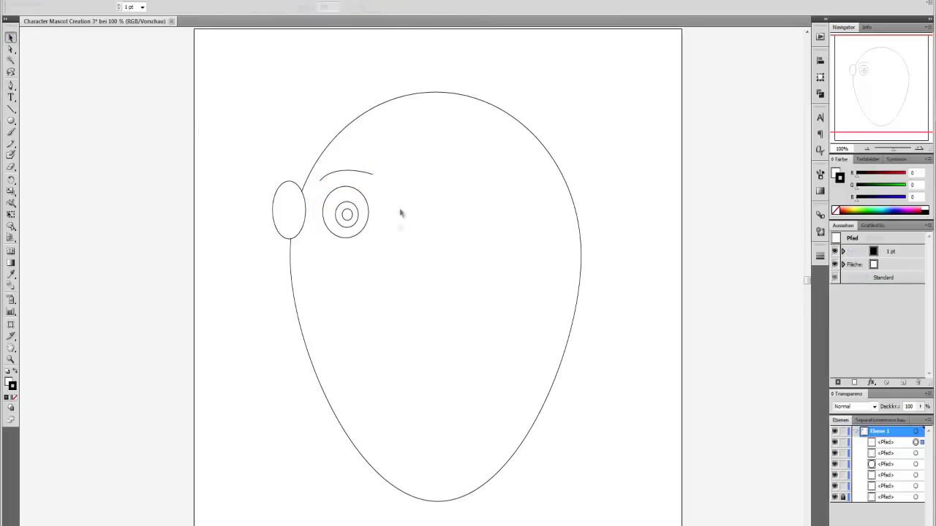
click(360, 177)
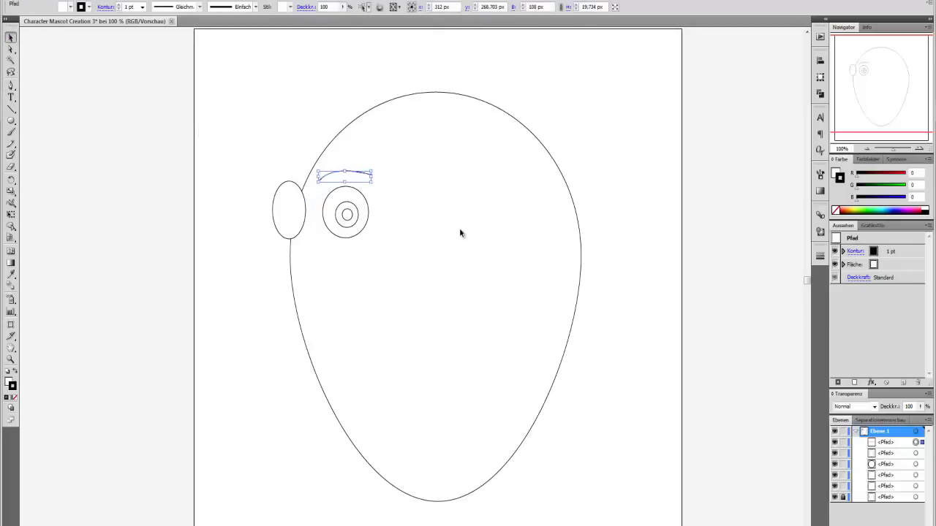
click(461, 233)
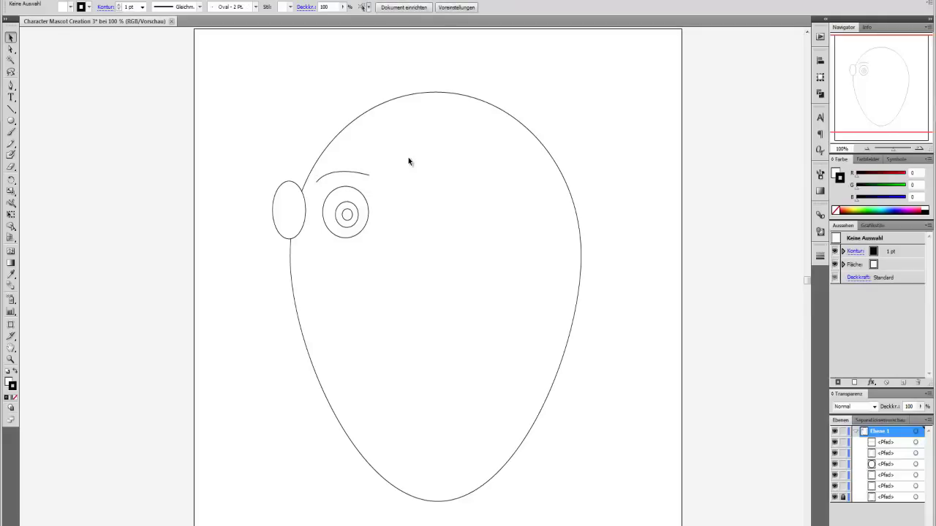
drag(404, 158, 241, 246)
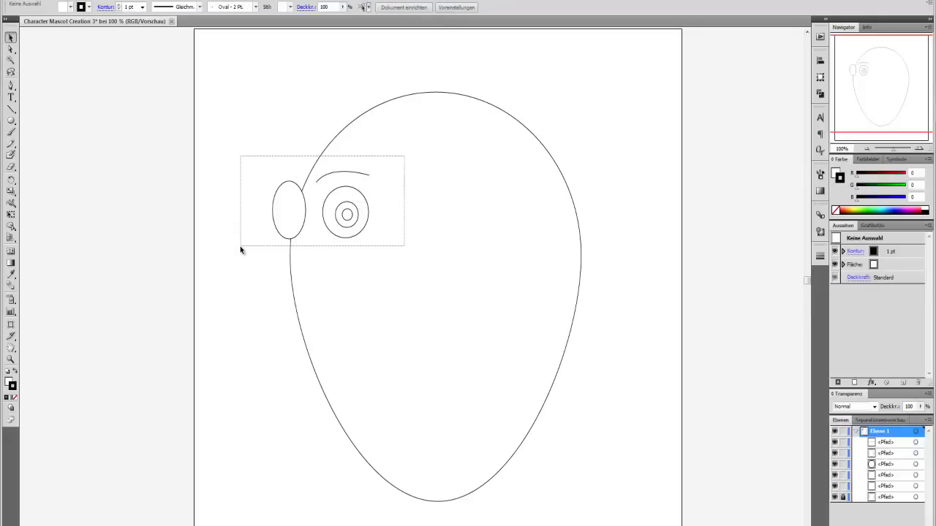
Step: Copy, paste in place, move right and reflect vertically the ear, eye and eyebrow
click(69, 0)
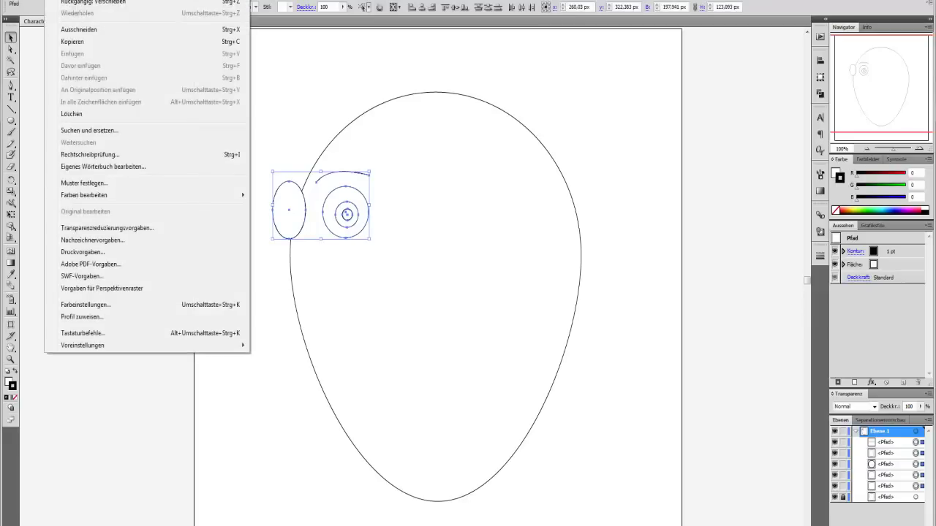
click(73, 41)
click(69, 0)
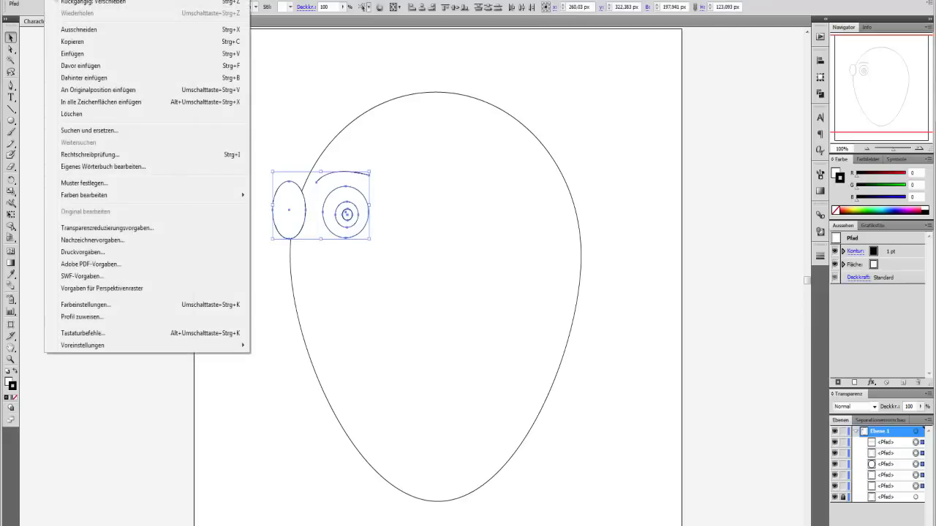
click(85, 90)
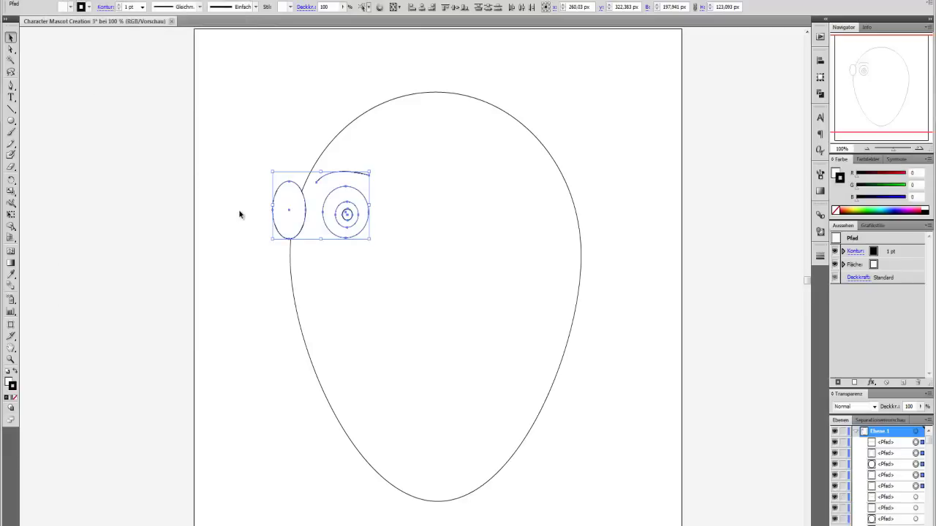
drag(367, 213, 549, 214)
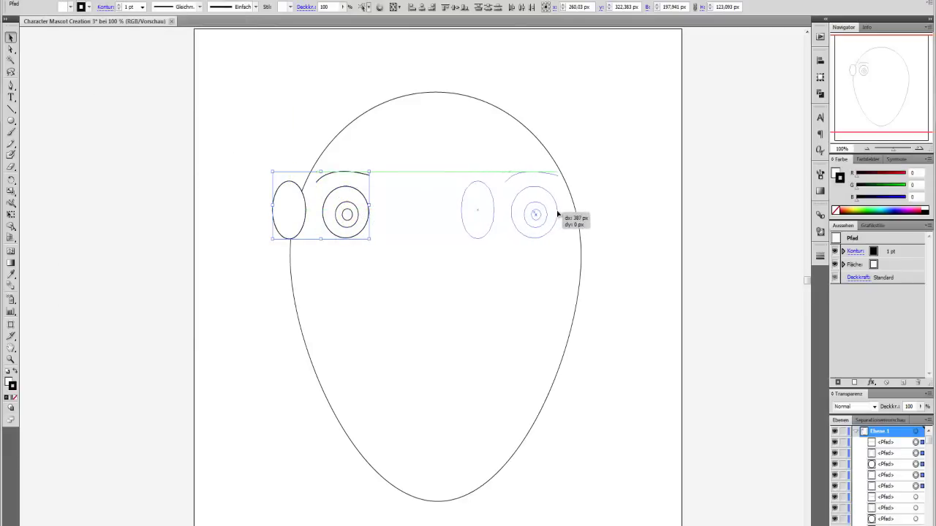
drag(549, 214, 578, 215)
click(110, 0)
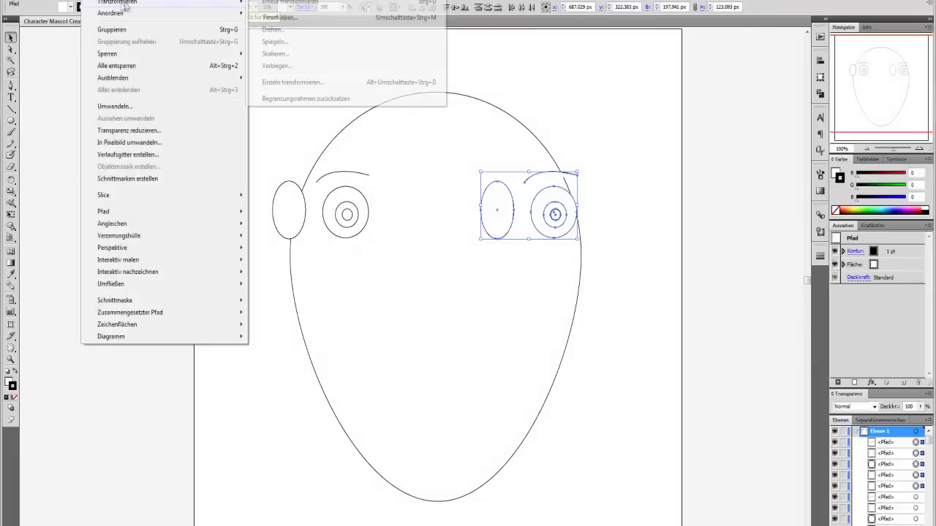
mouse_move(117, 2)
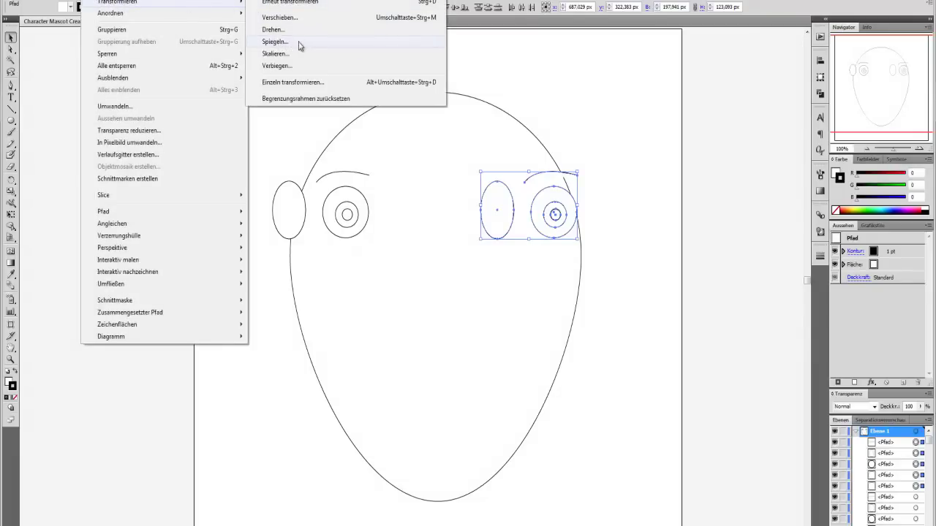
click(300, 44)
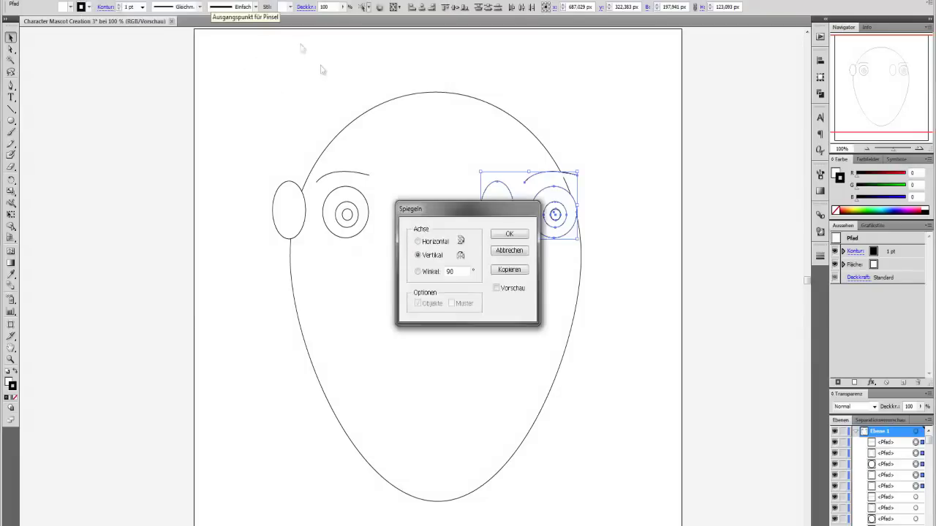
click(500, 235)
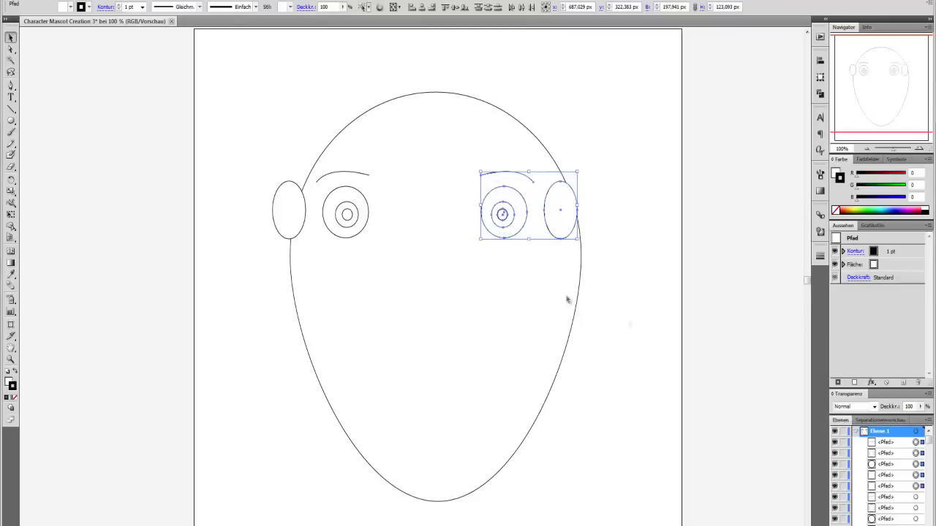
key(Right)
key(Right)
key(Right)
key(Right)
key(Right)
key(Right)
key(Right)
key(Right)
key(Right)
key(Right)
key(Right)
key(Right)
key(Right)
key(Right)
key(Right)
key(Right)
key(Right)
key(Right)
key(Right)
key(Right)
key(Right)
key(Right)
key(Right)
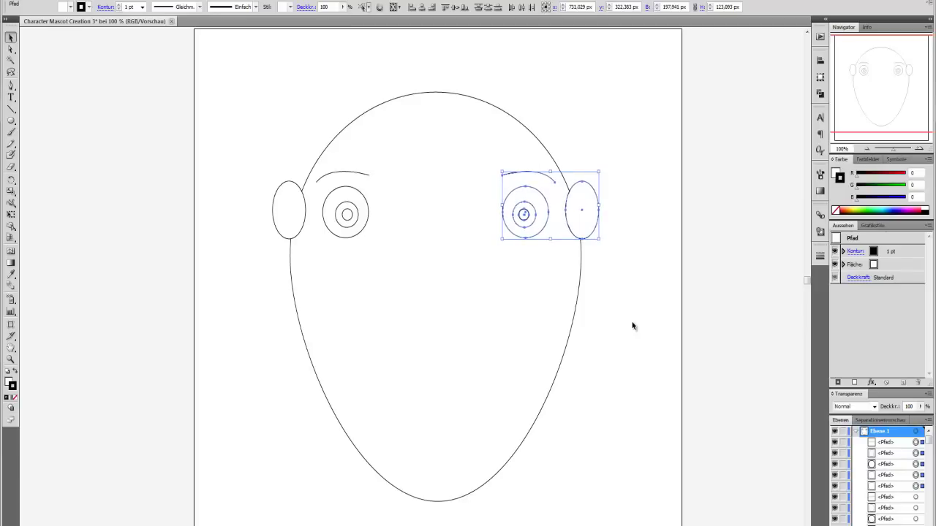
Step: Nudge the left and right eye-and-eyebrow sets toward each other so the eyes are evenly spaced
drag(238, 162, 402, 256)
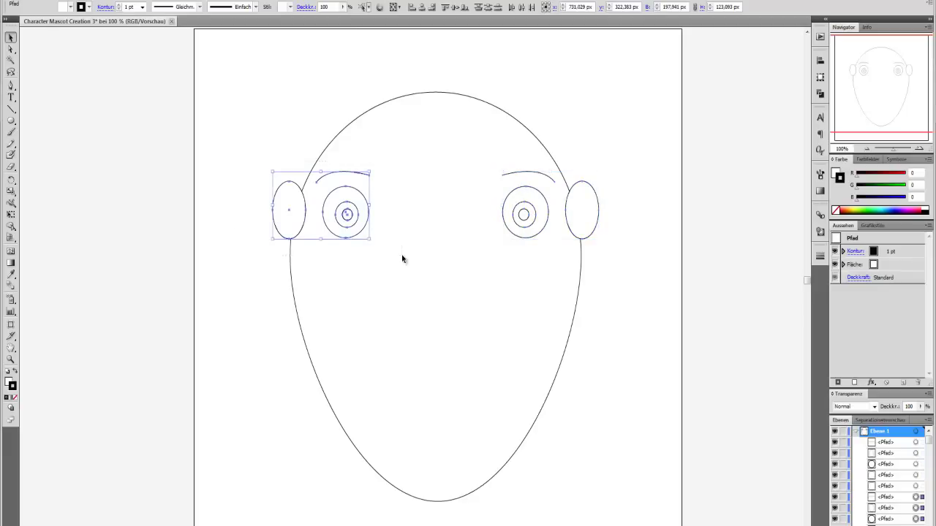
click(404, 259)
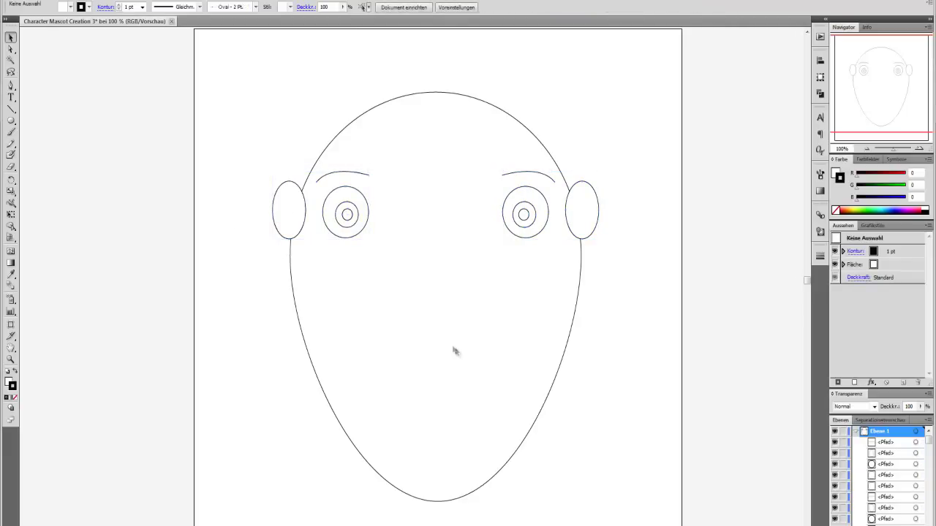
drag(490, 169, 545, 250)
key(Left)
key(Left)
key(Left)
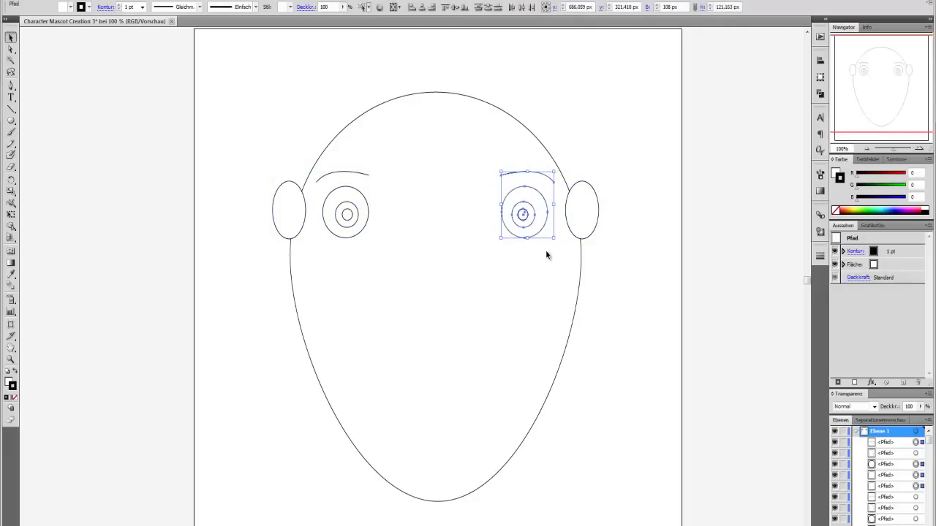
drag(395, 148, 321, 240)
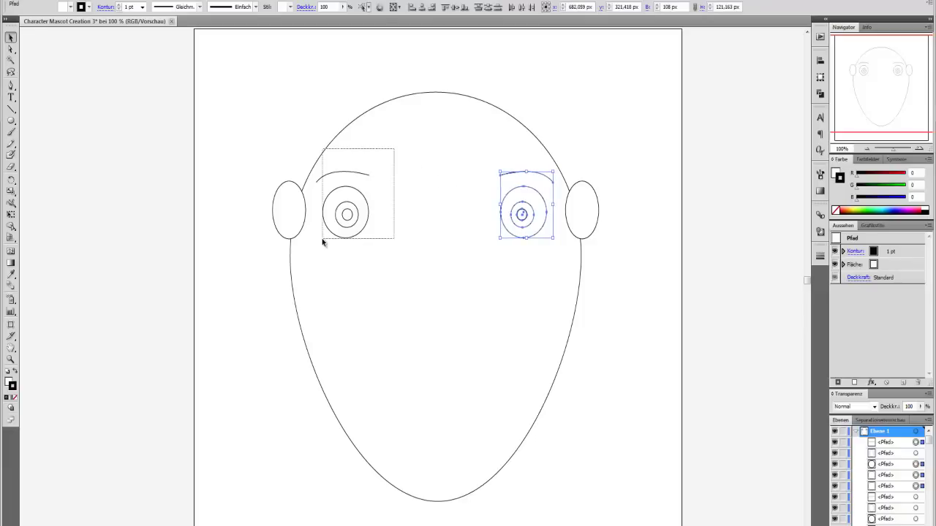
key(Right)
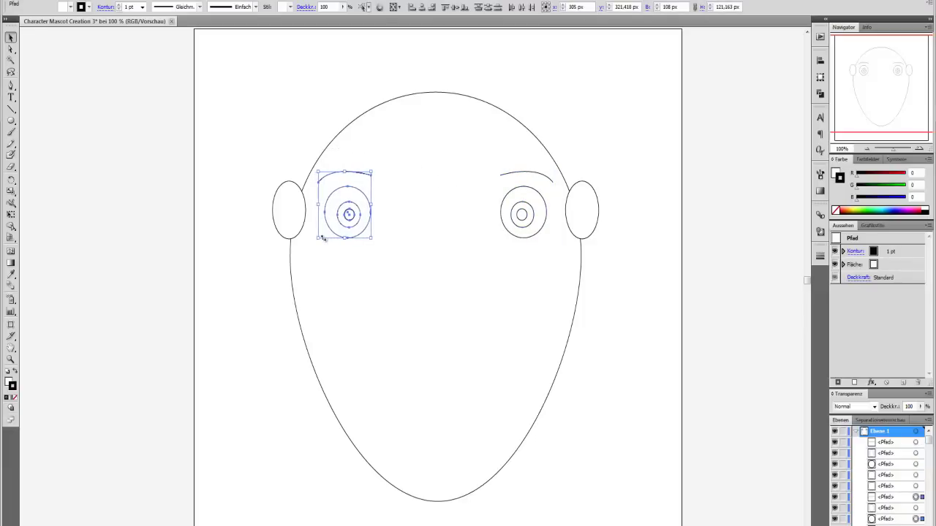
click(445, 369)
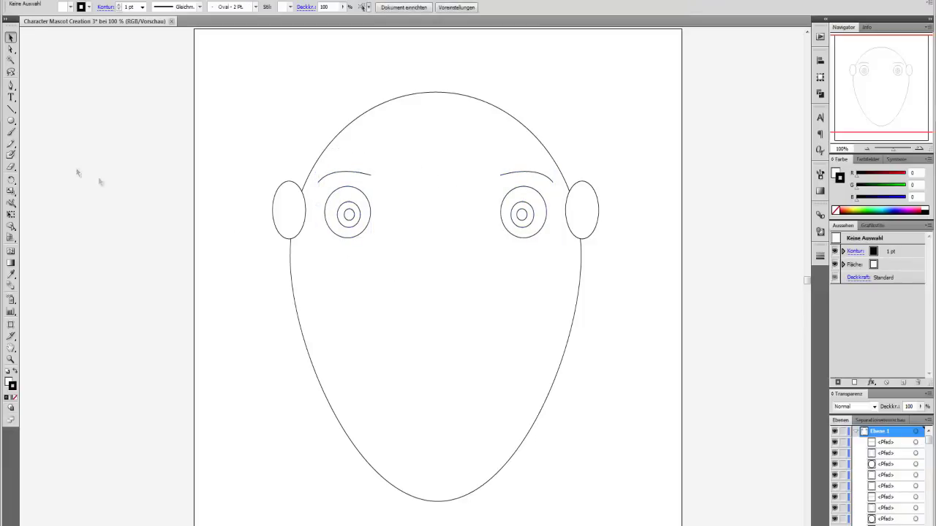
key(p)
Step: Draw an angled nose line from between the eyes down, with a short base
click(442, 247)
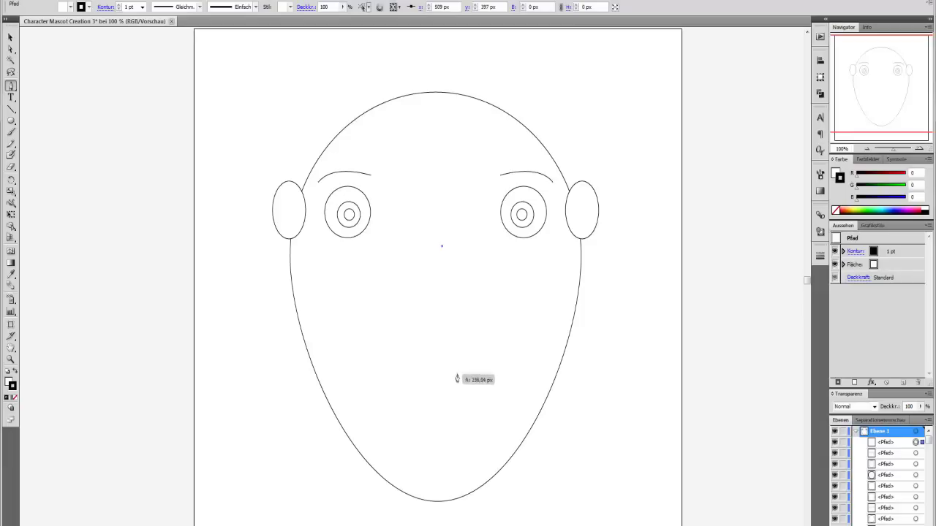
click(456, 371)
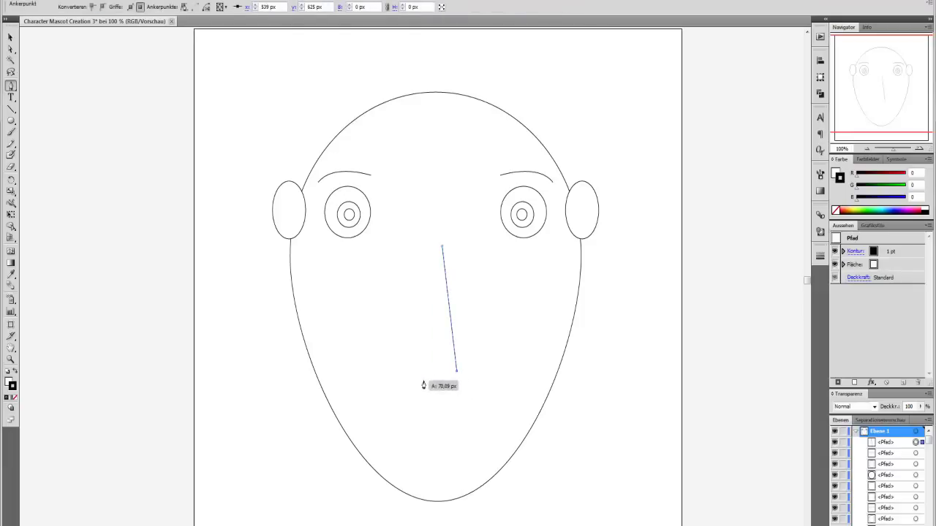
click(427, 377)
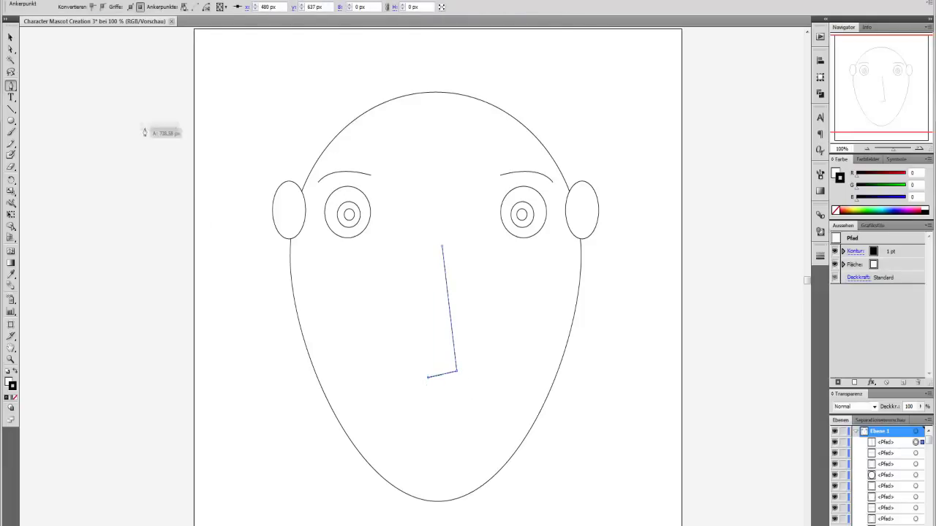
click(11, 87)
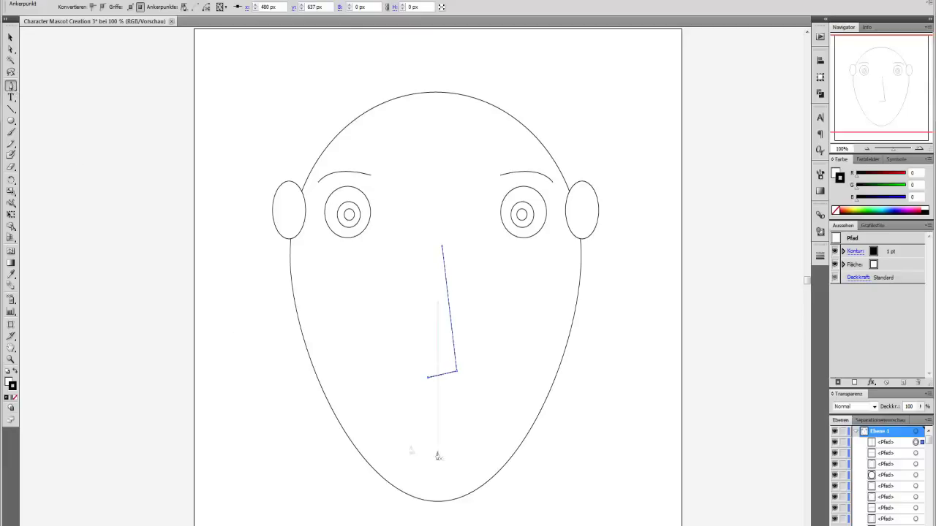
click(10, 38)
Step: Draw a curved smiling mouth path in the lower face and deselect it
click(10, 85)
click(410, 451)
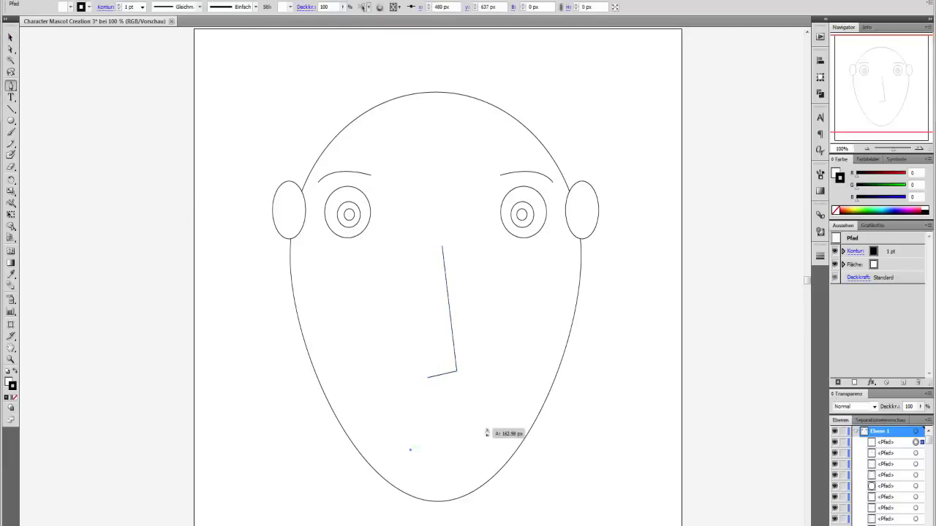
mouse_move(482, 426)
mouse_down()
mouse_move(543, 380)
mouse_move(510, 389)
mouse_up()
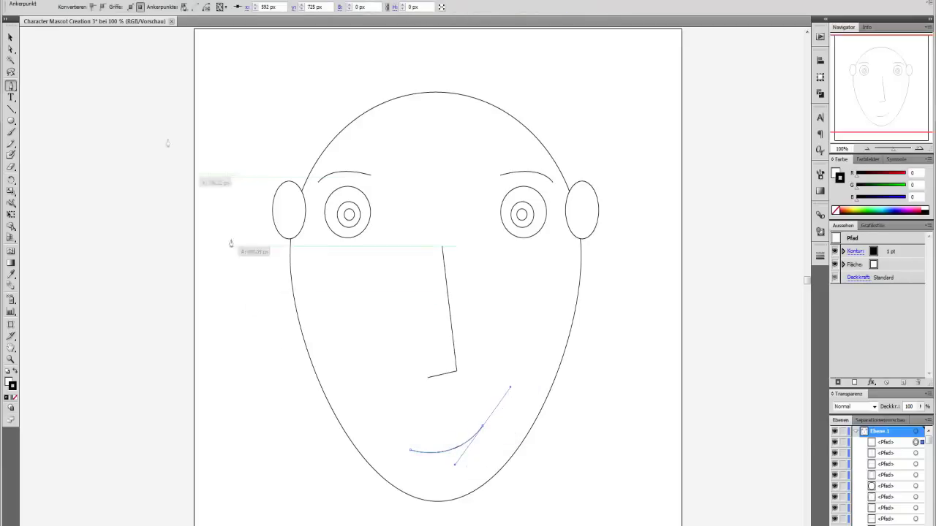
click(10, 38)
click(386, 322)
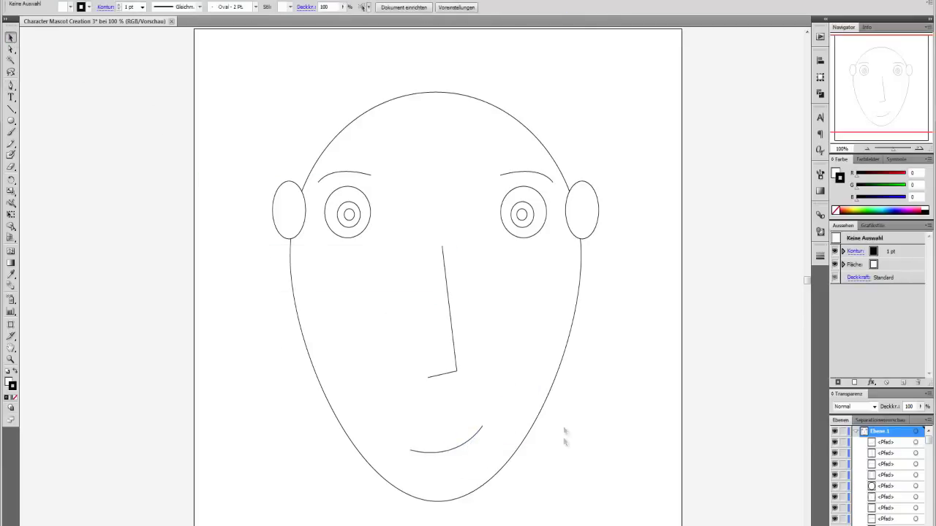
click(10, 121)
Step: Draw a flat ellipse of about 130 × 41 px and position it under the left eye
drag(373, 253, 327, 235)
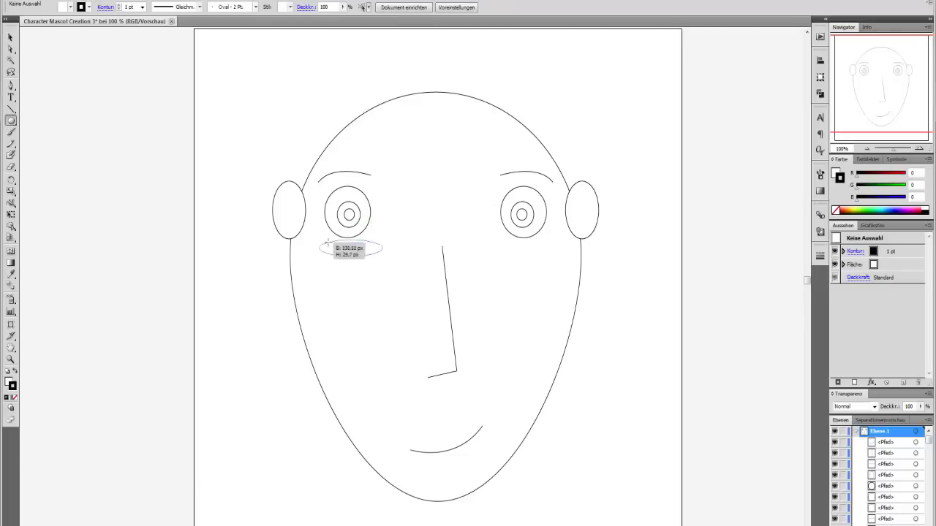
drag(329, 235, 364, 255)
click(10, 37)
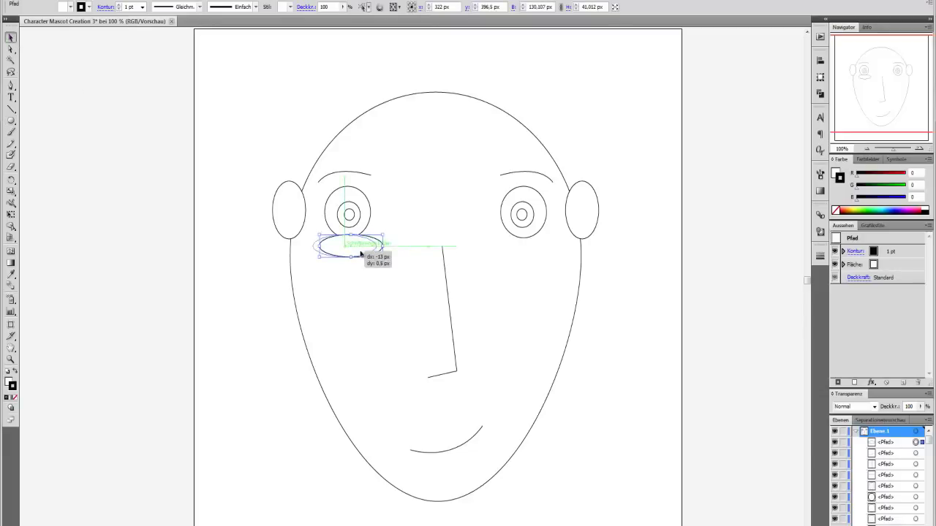
drag(365, 255, 361, 251)
drag(361, 251, 357, 252)
key(Up)
key(Up)
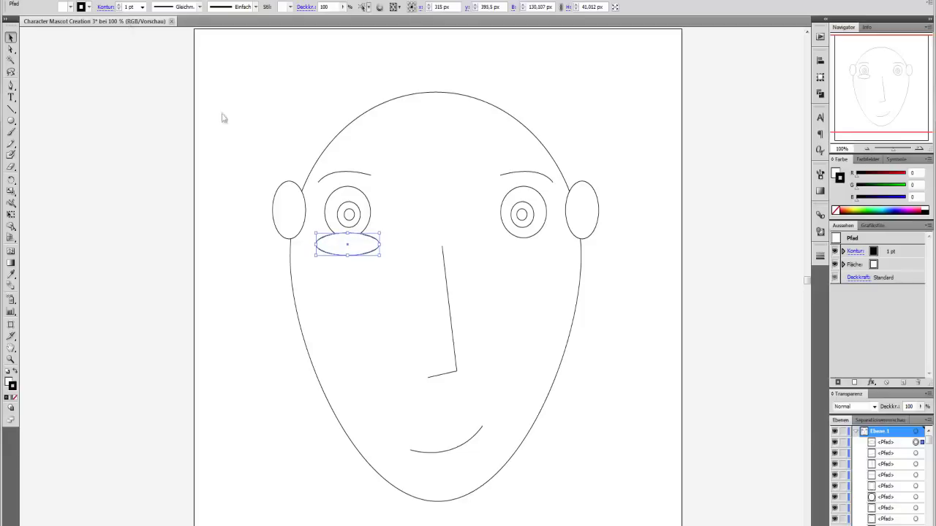
Step: Paste a copy of the ellipse in place and move it under the right eye
click(73, 1)
click(73, 1)
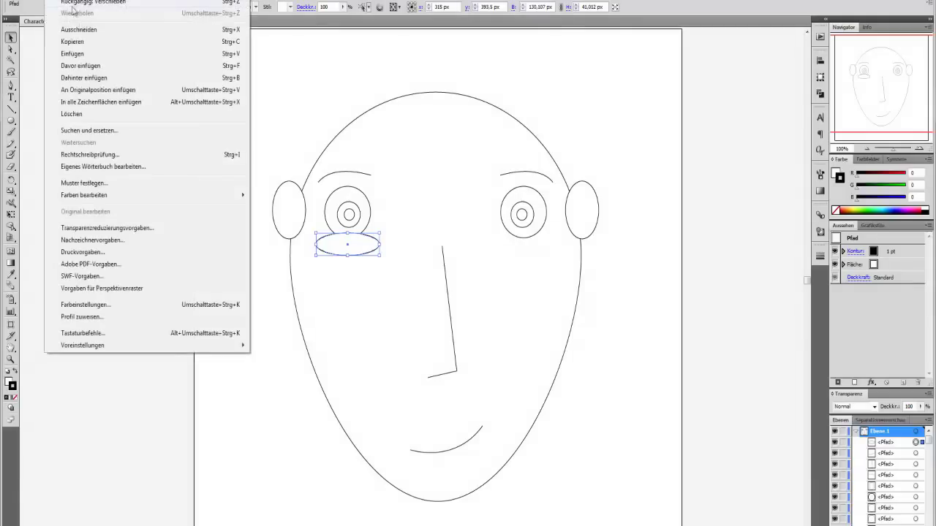
click(95, 91)
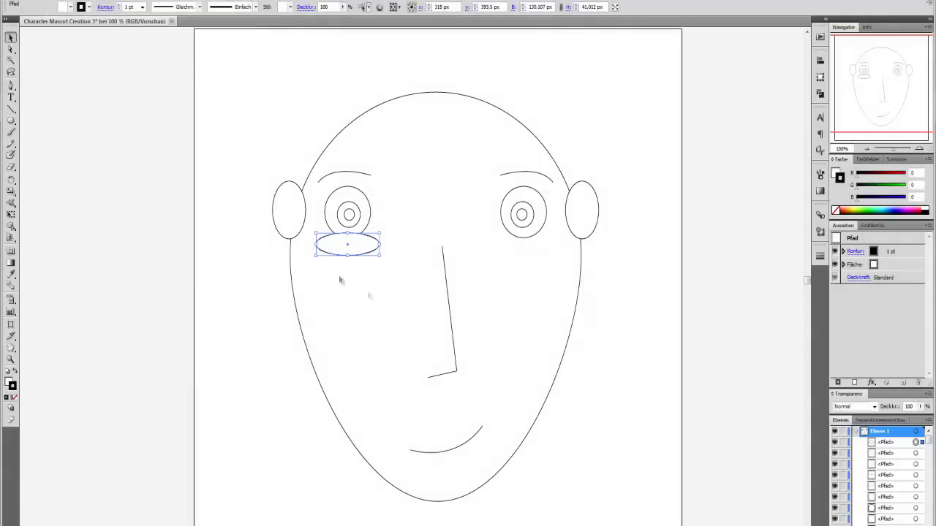
drag(375, 251, 552, 254)
click(549, 303)
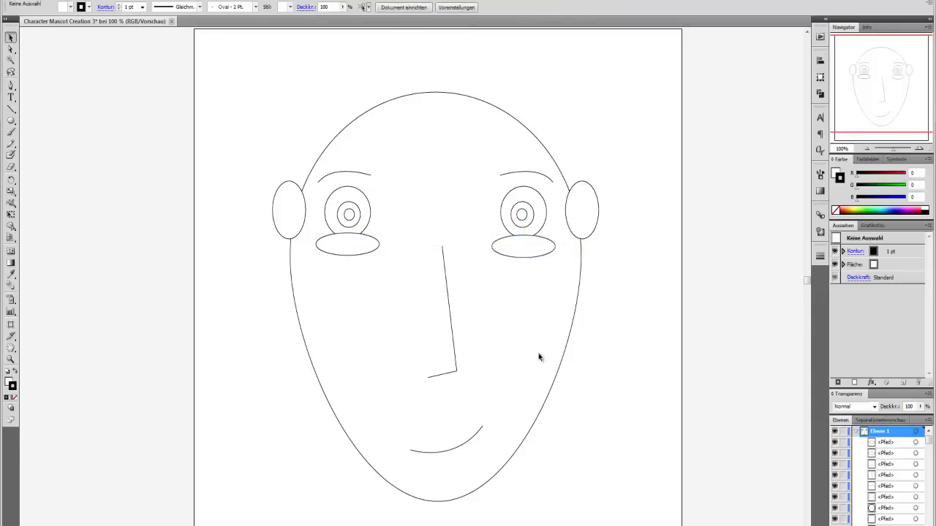
click(533, 256)
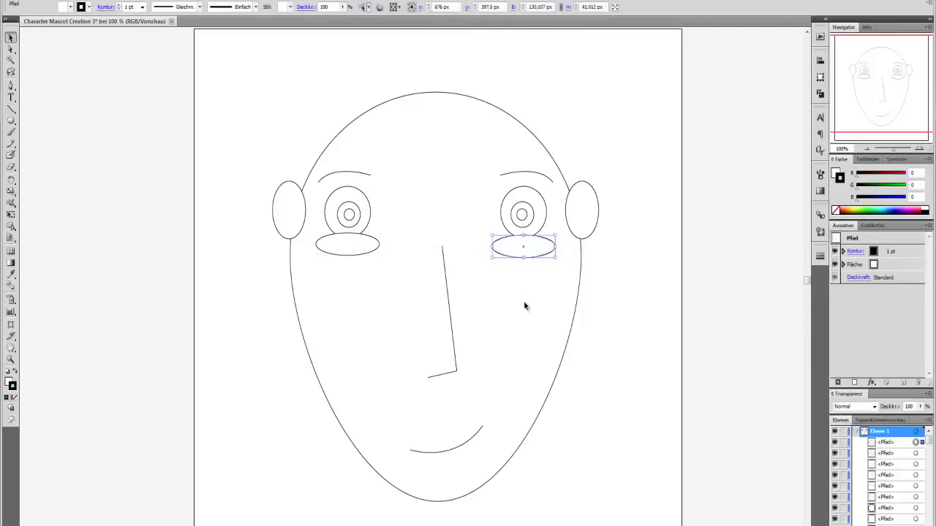
click(524, 306)
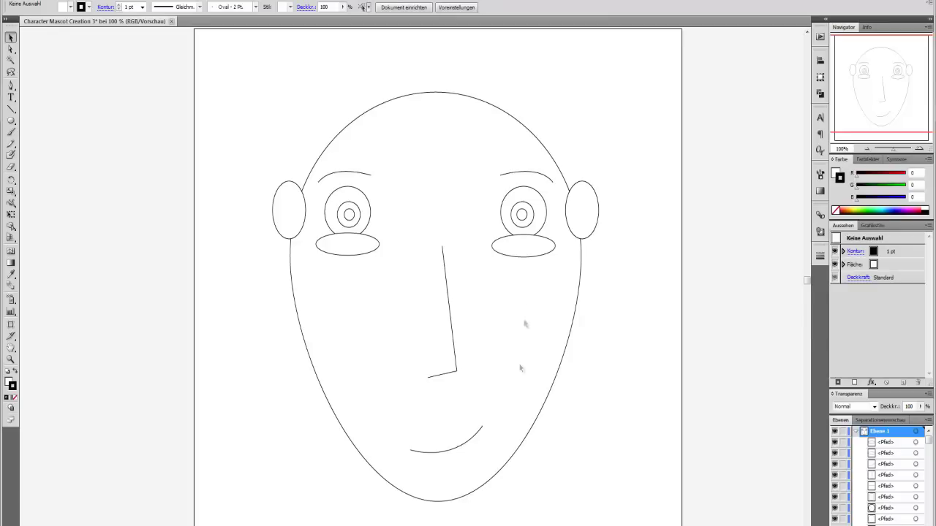
click(528, 249)
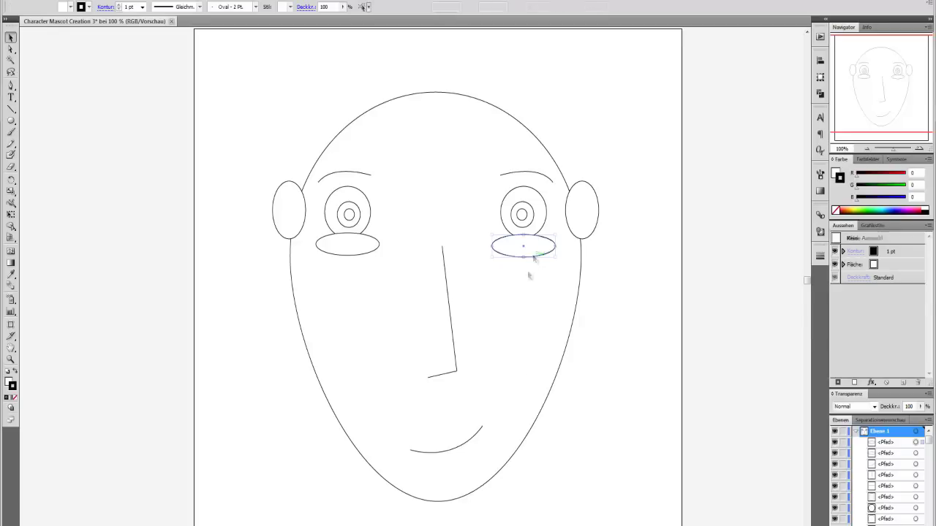
click(523, 306)
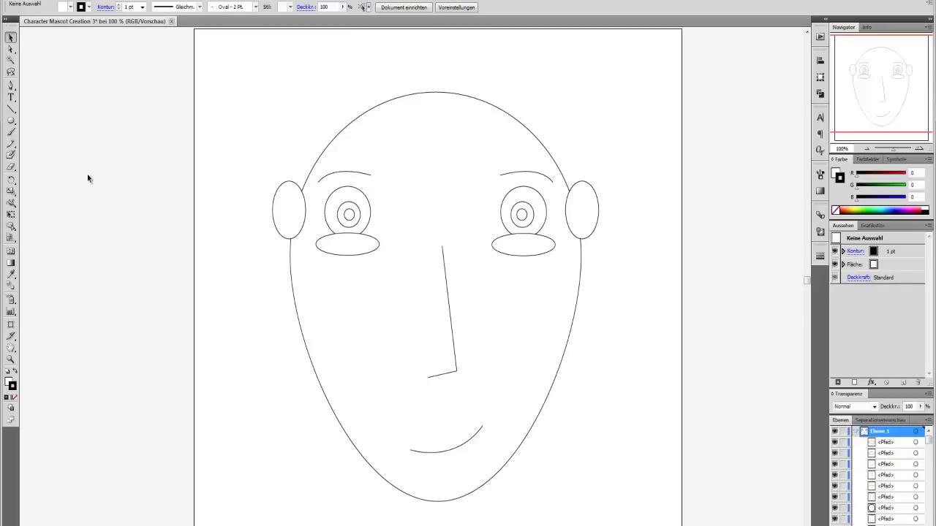
click(11, 132)
Step: Paint a 2 pt inner-ear curve in each ear with the Paintbrush, redrawing the left one
drag(297, 220, 293, 225)
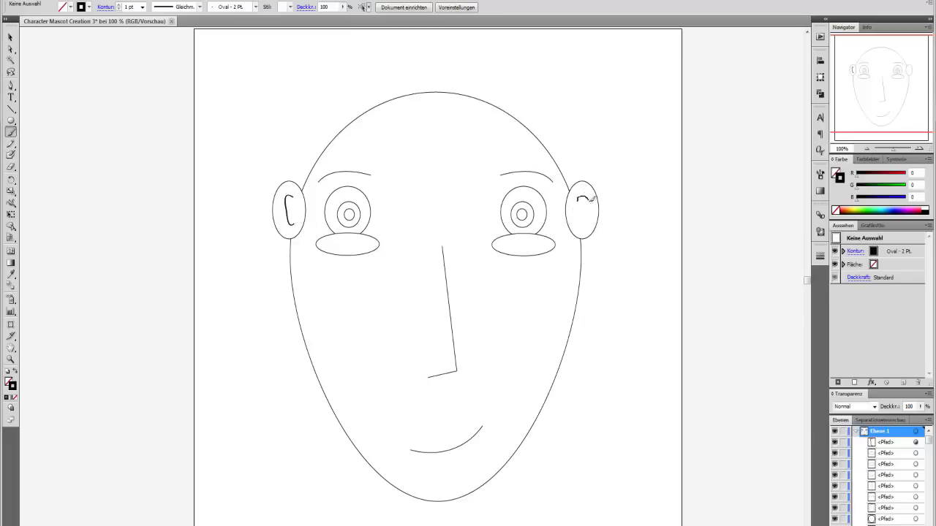
drag(583, 224, 581, 227)
click(10, 38)
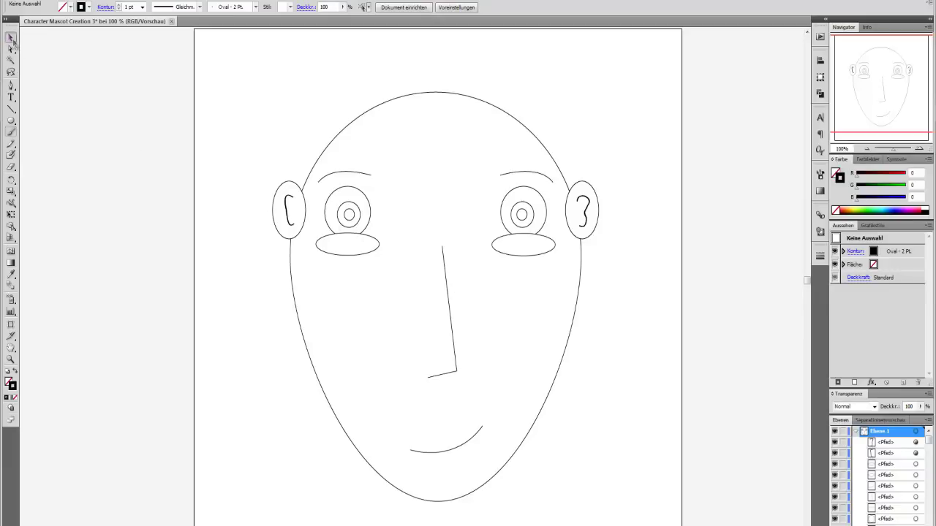
click(287, 205)
key(Delete)
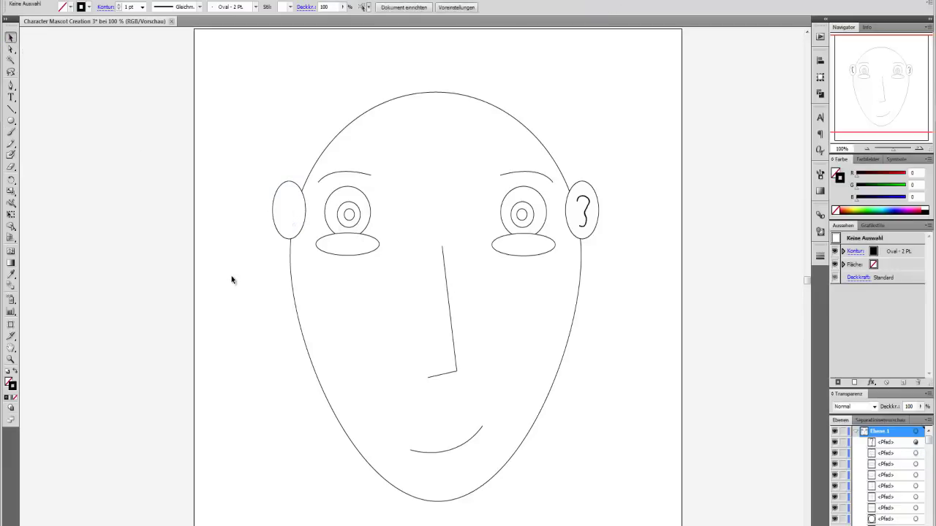
click(12, 136)
drag(298, 222, 295, 226)
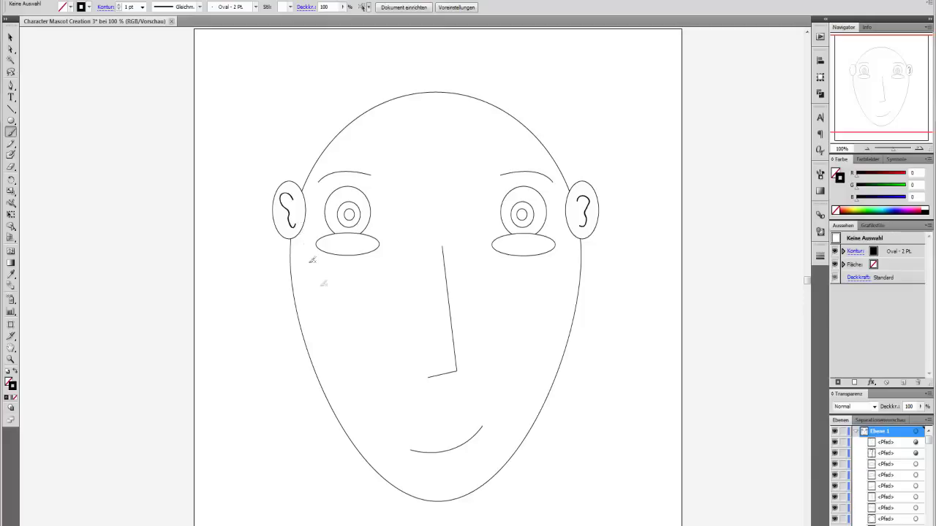
click(10, 37)
click(10, 85)
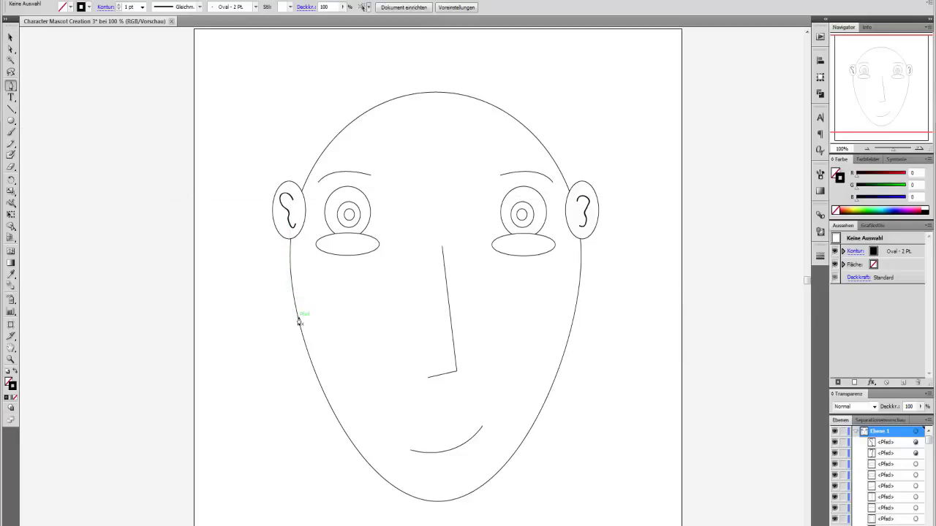
Step: Draw a jagged Pen hairline from the left cheek up the side of the face toward the forehead
click(298, 317)
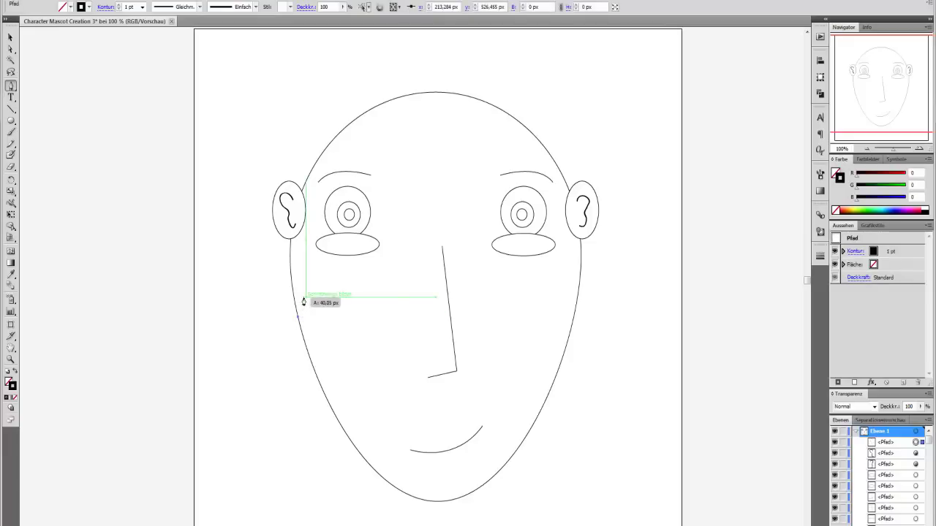
click(304, 296)
click(306, 263)
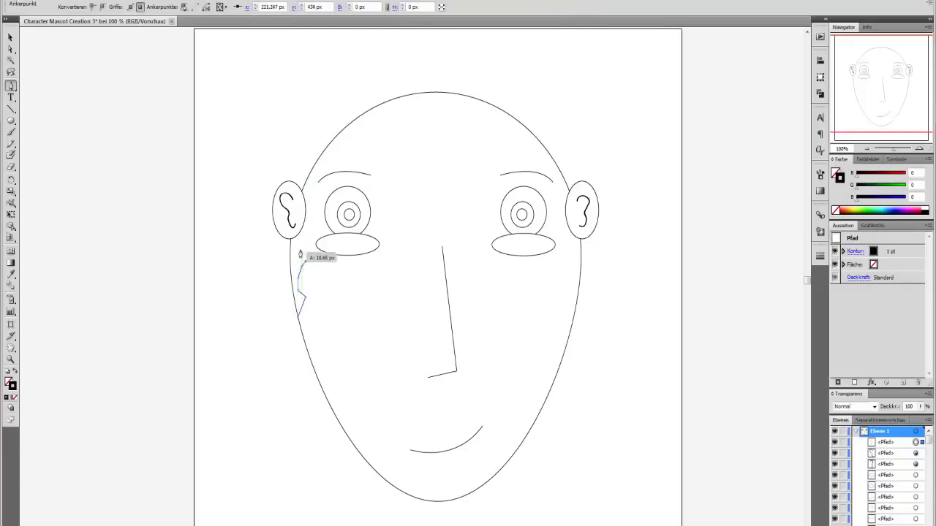
click(306, 236)
click(315, 217)
click(317, 174)
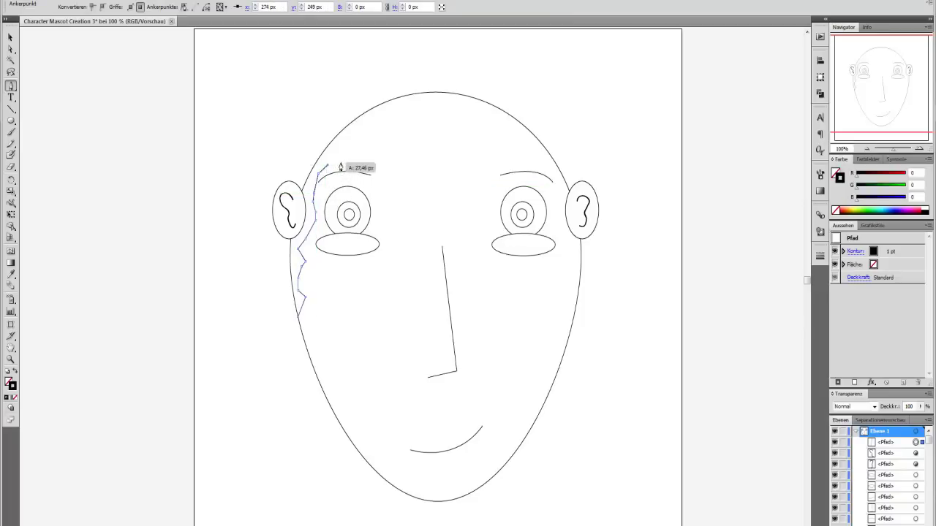
drag(361, 154, 368, 148)
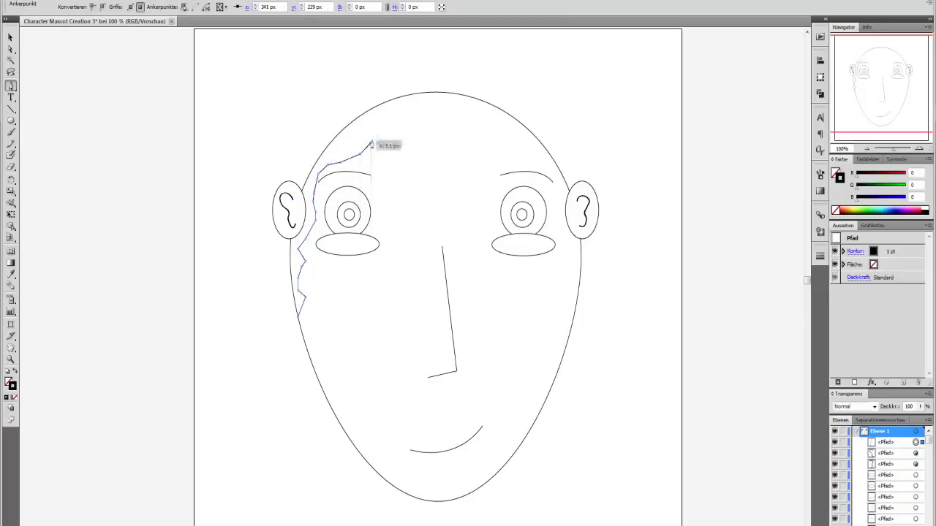
Step: Add the first three sharp-cornered hair spikes across the left of the forehead
click(379, 132)
drag(386, 161, 401, 188)
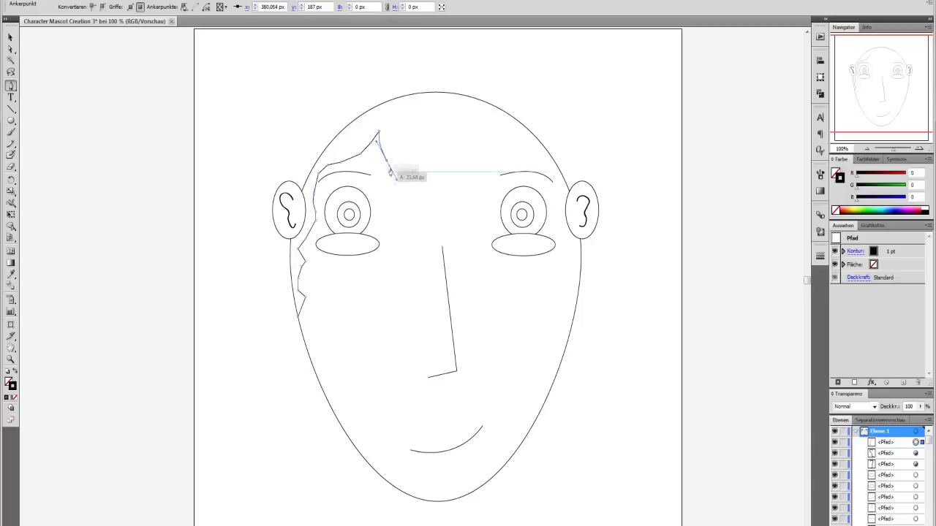
click(386, 160)
drag(392, 121, 405, 112)
click(392, 121)
drag(407, 178, 422, 192)
click(403, 165)
drag(408, 136, 420, 127)
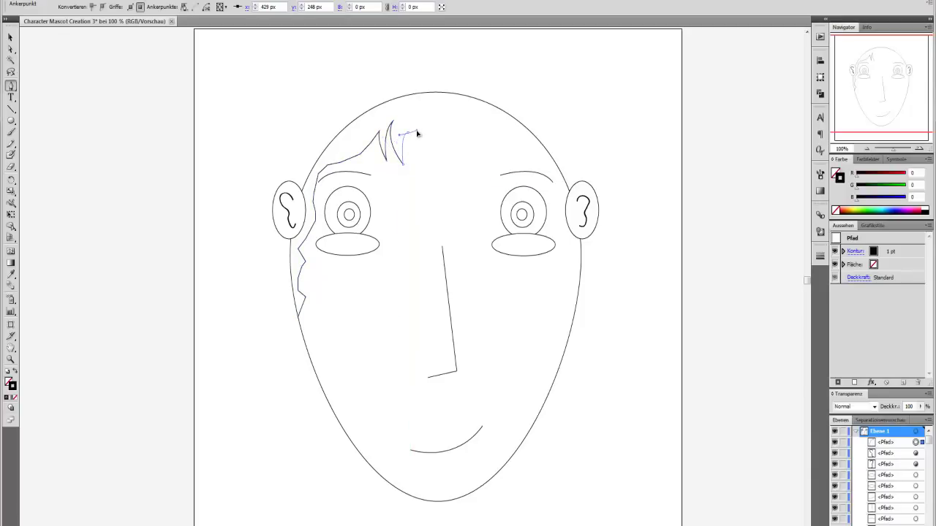
click(408, 133)
Step: Continue the spiky bangs rightward across the forehead with more sharp spike tips and bases
mouse_move(421, 149)
mouse_down()
mouse_move(447, 165)
mouse_move(438, 158)
mouse_up()
click(422, 149)
drag(422, 124, 434, 115)
drag(452, 150, 451, 168)
ctrl+click(451, 174)
drag(452, 116, 440, 110)
mouse_move(452, 115)
mouse_down()
mouse_move(480, 137)
mouse_move(481, 173)
mouse_up()
click(477, 159)
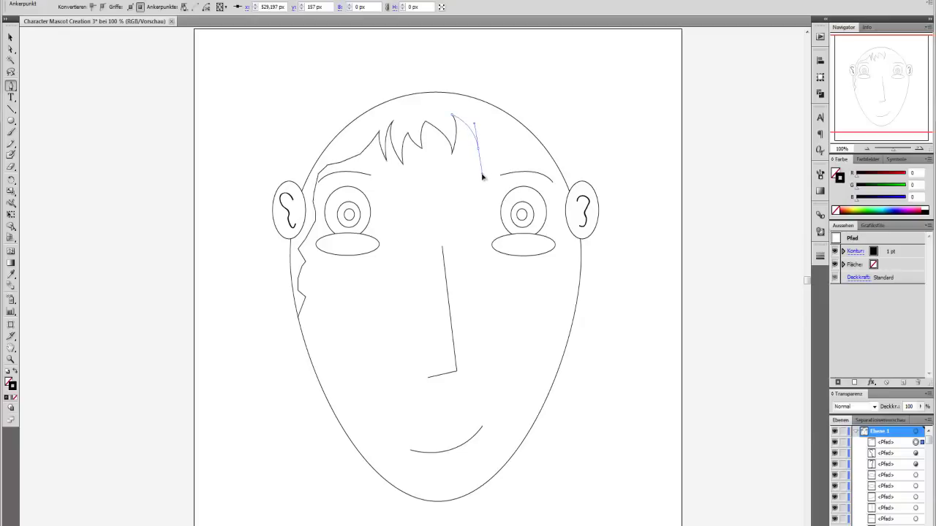
click(479, 151)
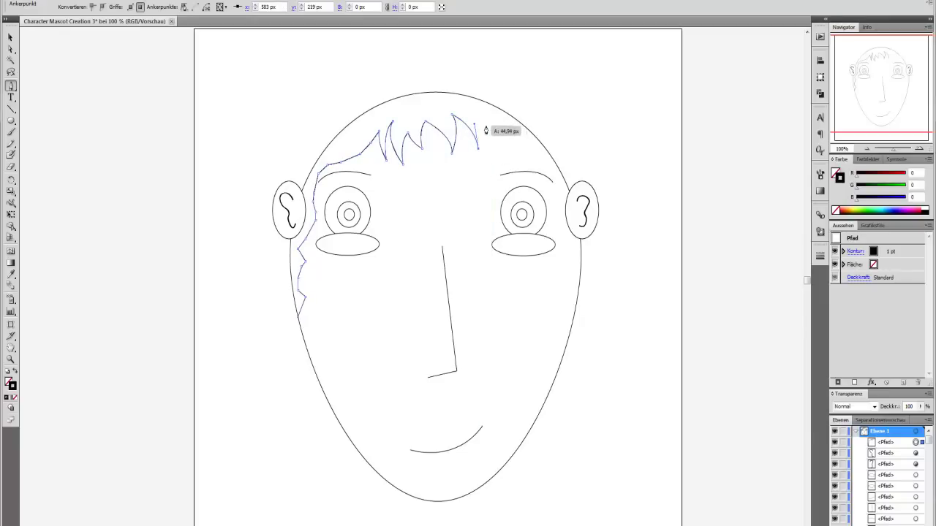
Step: Resume the hair path at its open end and extend the fringe spikes toward the right
ctrl+click(485, 126)
ctrl+click(479, 119)
click(482, 126)
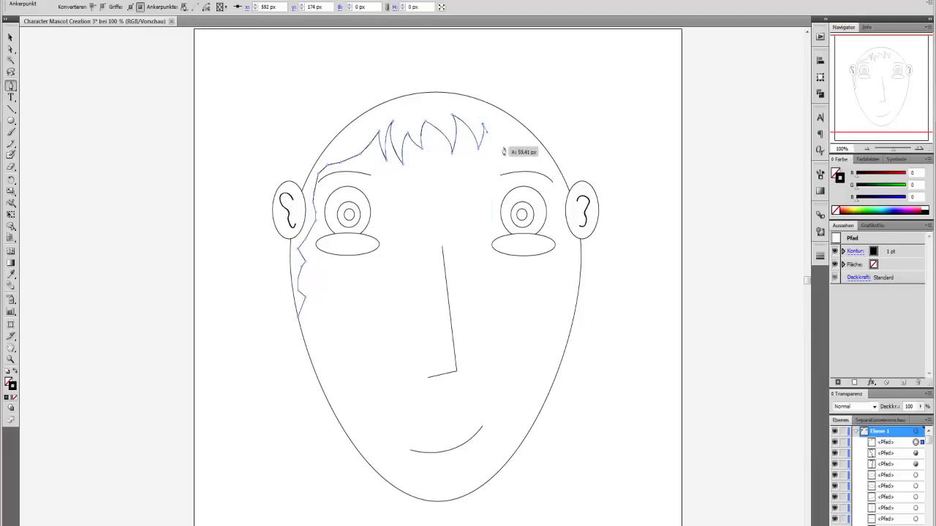
mouse_move(502, 144)
mouse_down()
mouse_move(505, 180)
mouse_move(505, 156)
mouse_up()
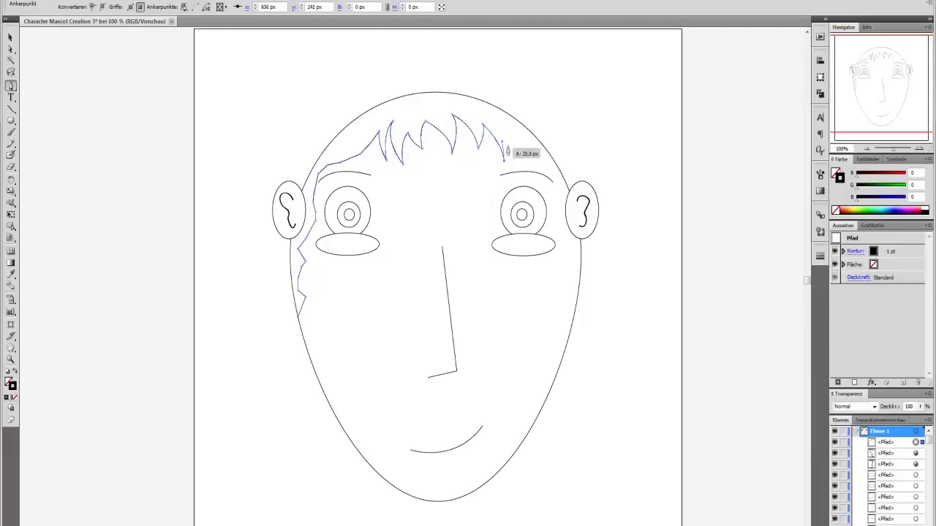
click(508, 145)
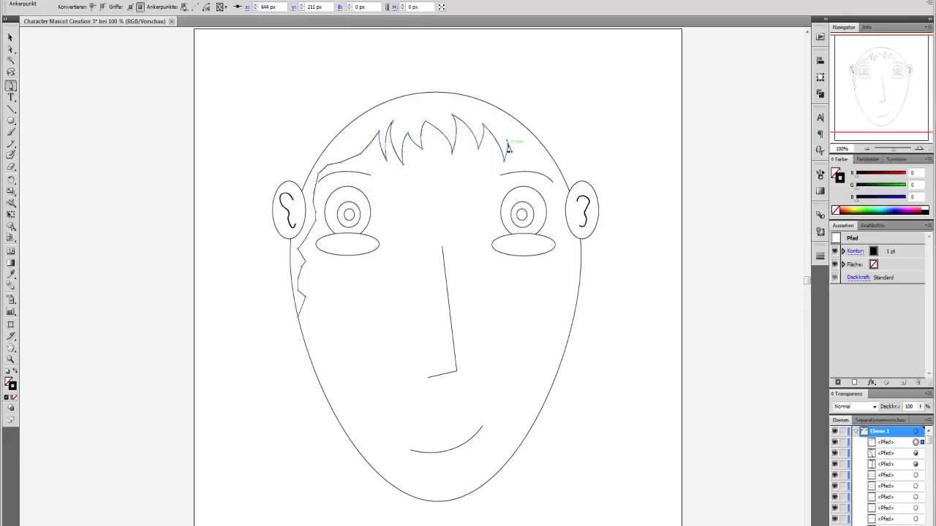
click(525, 158)
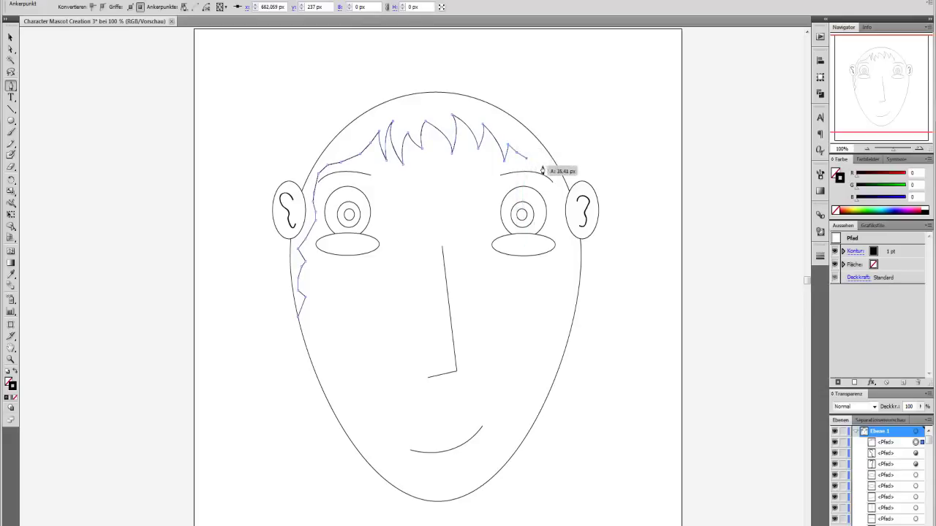
click(553, 181)
Step: Run the hairline down the right face edge and back up to the right ear
click(557, 194)
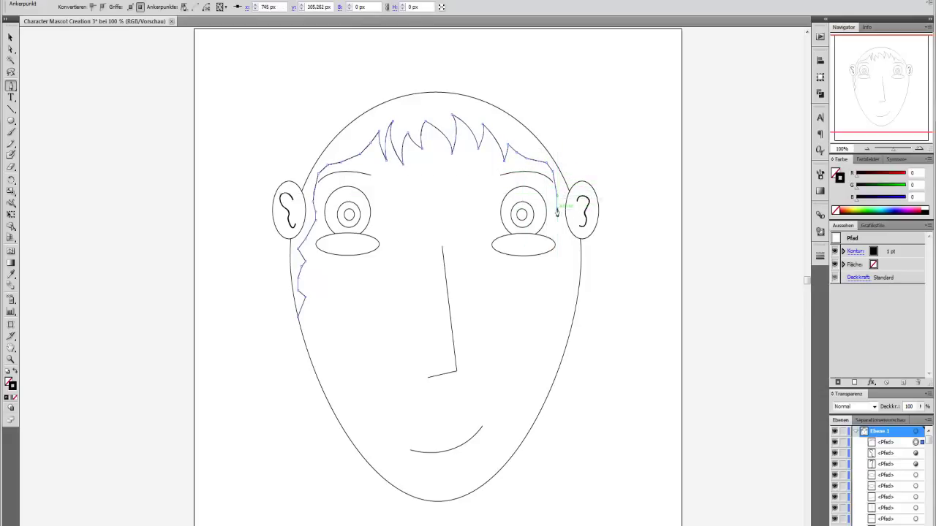
click(564, 227)
click(567, 250)
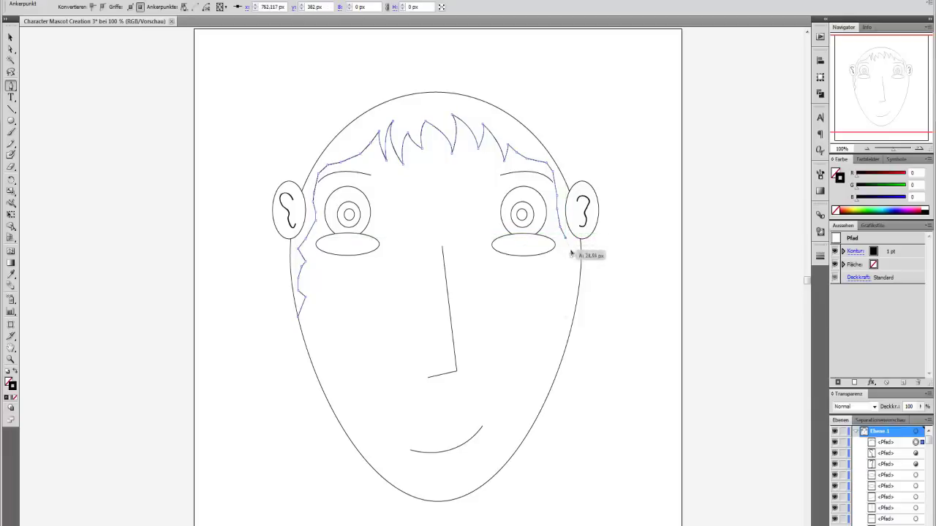
click(569, 274)
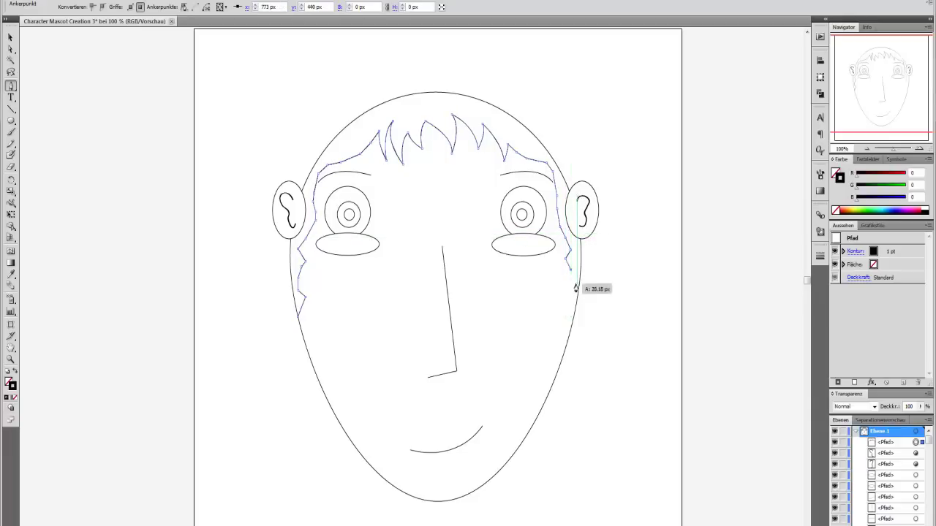
click(571, 294)
click(574, 314)
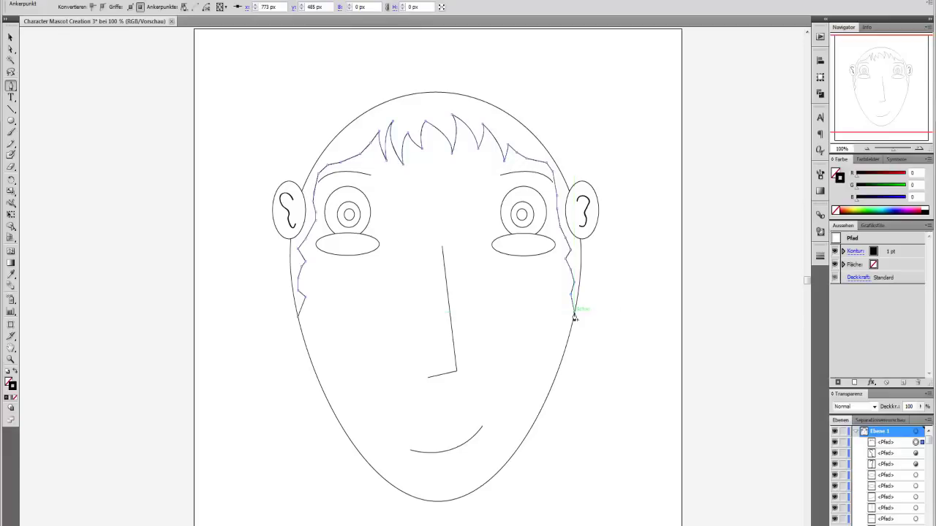
click(583, 238)
Step: Add a zigzag of hair above the right ear rising into a tall spike above the head
click(582, 241)
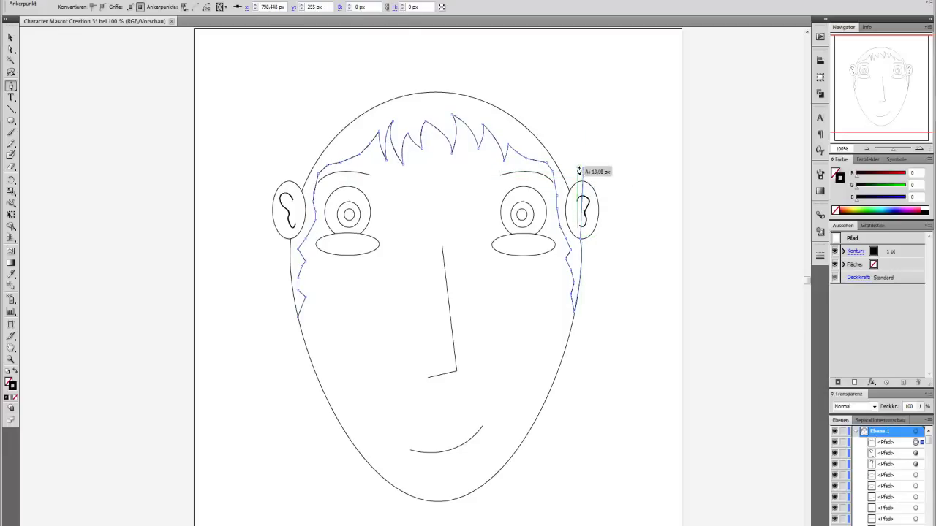
click(582, 169)
click(585, 161)
click(584, 154)
click(576, 149)
click(560, 120)
click(561, 110)
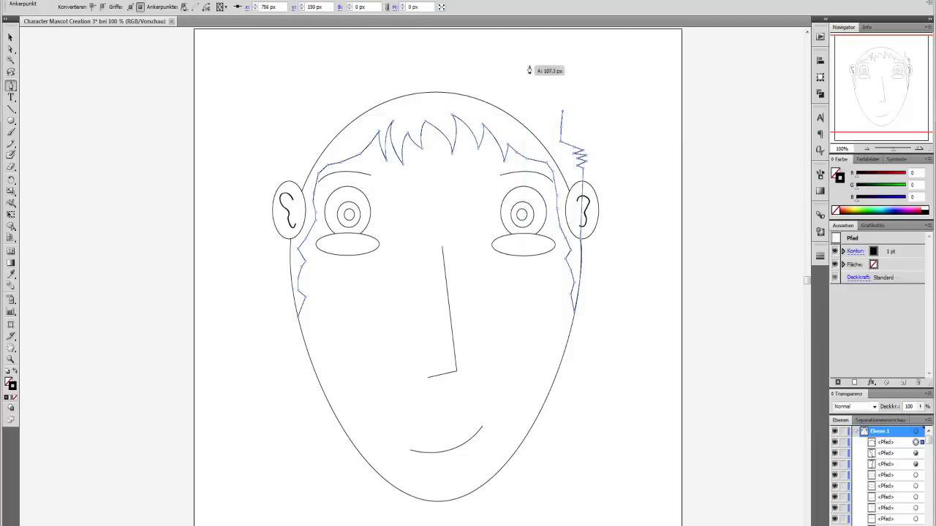
mouse_move(529, 66)
mouse_down()
mouse_move(539, 56)
mouse_move(531, 29)
mouse_move(529, 65)
mouse_up()
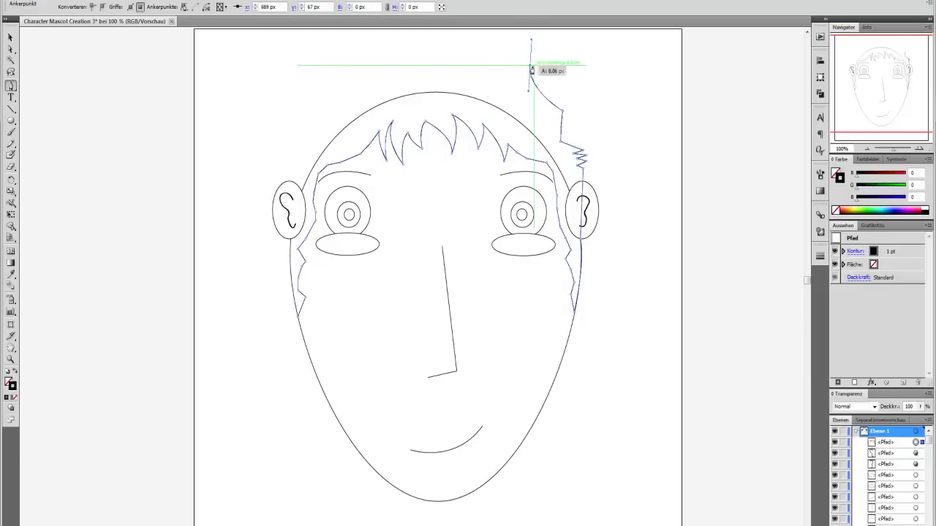
ctrl+click(528, 107)
Step: Start a new curved hair spike at the crown
ctrl+click(529, 111)
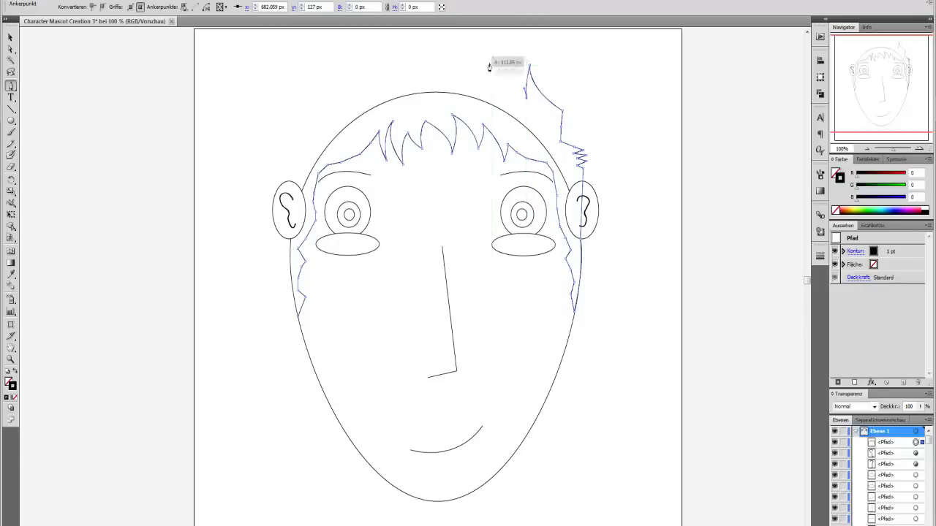
ctrl+click(483, 43)
scroll(482, 43, up, 1)
scroll(480, 33, up, 4)
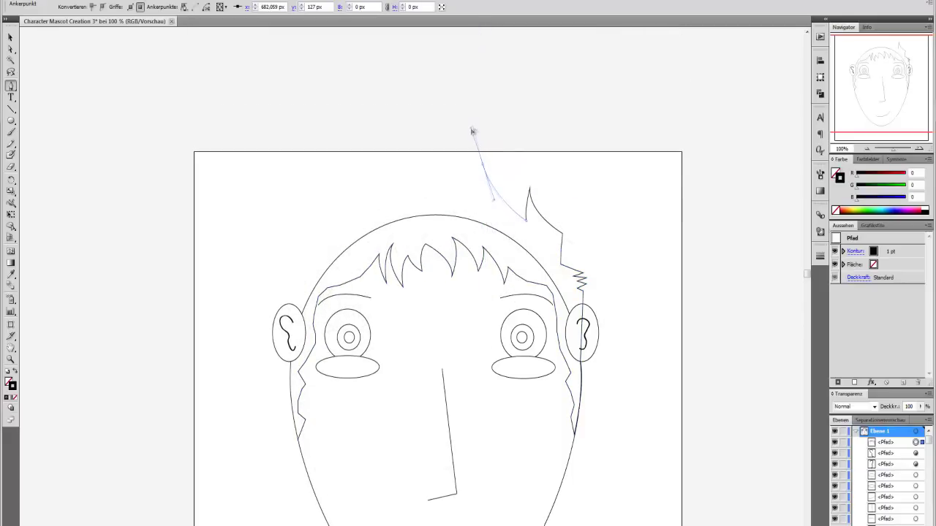
click(476, 124)
drag(482, 170, 490, 220)
ctrl+click(489, 223)
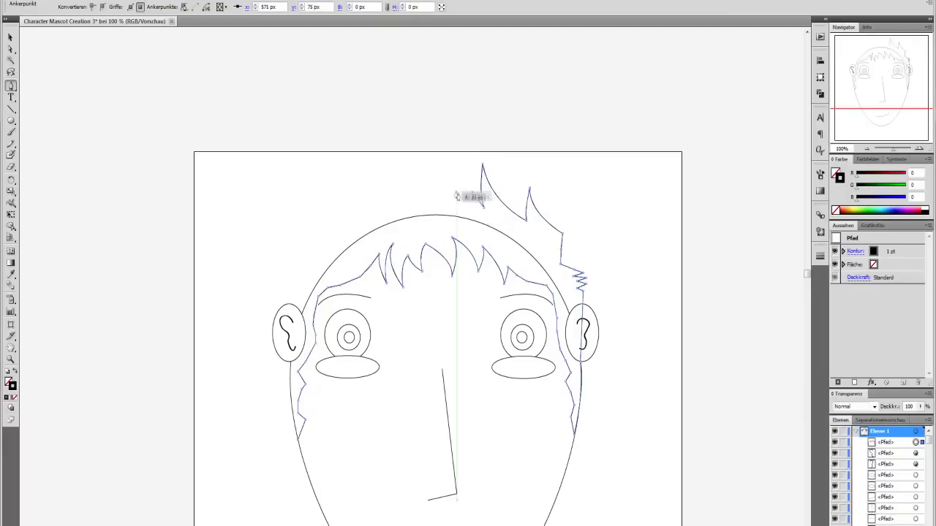
Step: Draw further tall curved spikes across the crown toward the left side
mouse_move(458, 197)
mouse_down()
mouse_move(460, 206)
mouse_move(427, 173)
mouse_move(422, 145)
mouse_up()
click(429, 173)
mouse_move(424, 210)
mouse_down()
mouse_move(363, 167)
mouse_move(350, 133)
mouse_up()
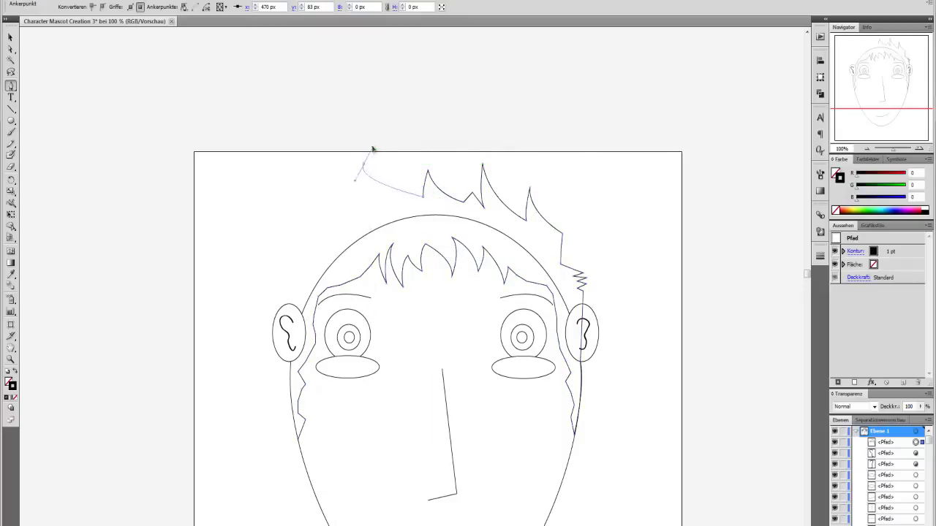
drag(351, 134, 365, 166)
mouse_move(388, 206)
mouse_down()
mouse_move(415, 231)
mouse_move(412, 220)
mouse_up()
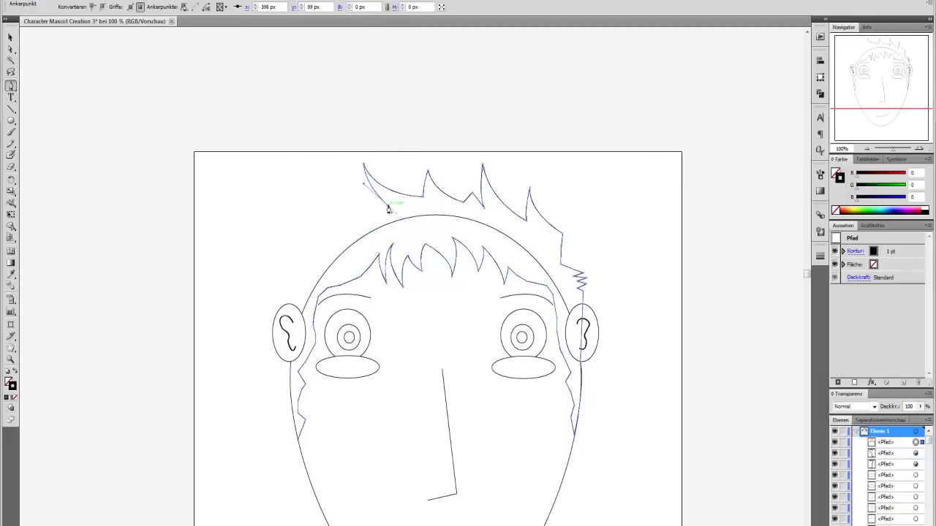
click(324, 204)
mouse_move(325, 204)
mouse_down()
mouse_move(305, 216)
mouse_move(347, 219)
mouse_up()
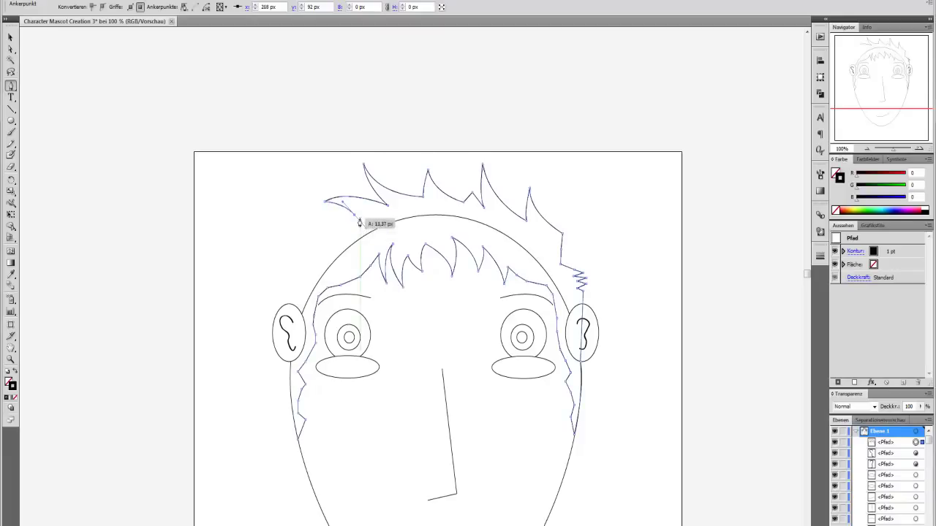
click(355, 215)
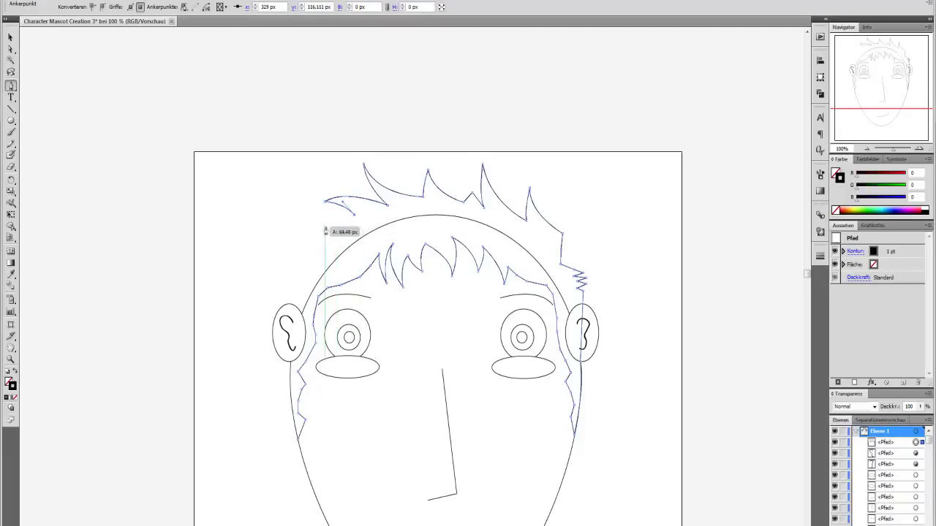
Step: Continue the spiky hair outline down the left side of the head with sharp corners
drag(310, 235, 304, 247)
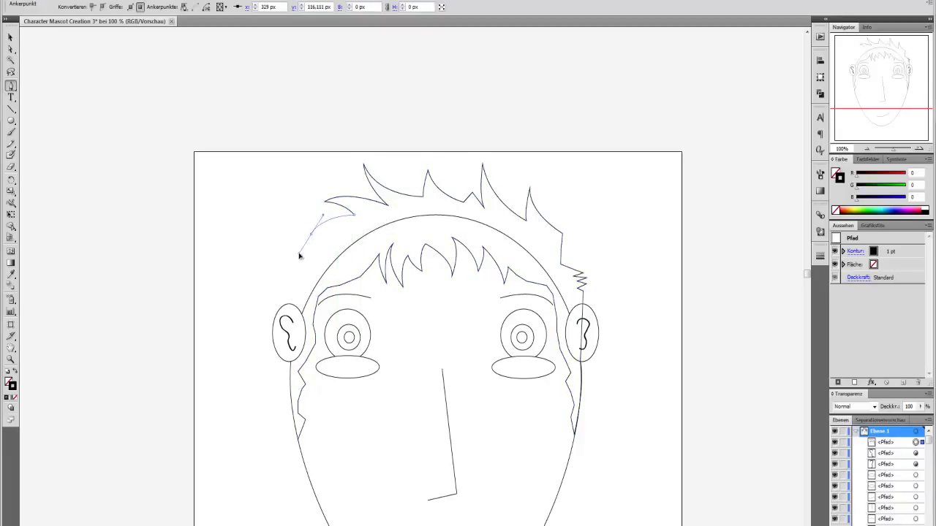
click(310, 234)
drag(338, 236, 349, 244)
click(317, 252)
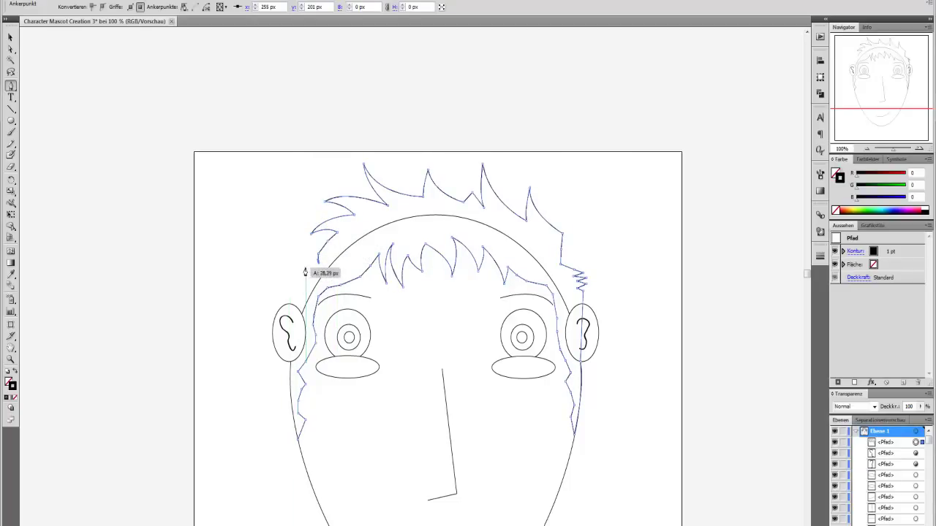
mouse_move(288, 265)
mouse_down()
mouse_move(277, 282)
mouse_move(284, 270)
mouse_up()
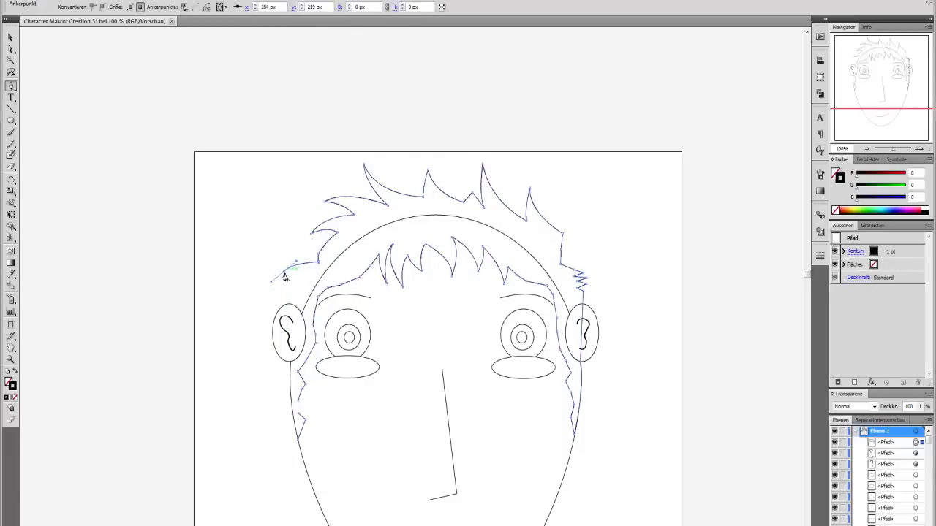
click(308, 289)
click(300, 282)
click(290, 292)
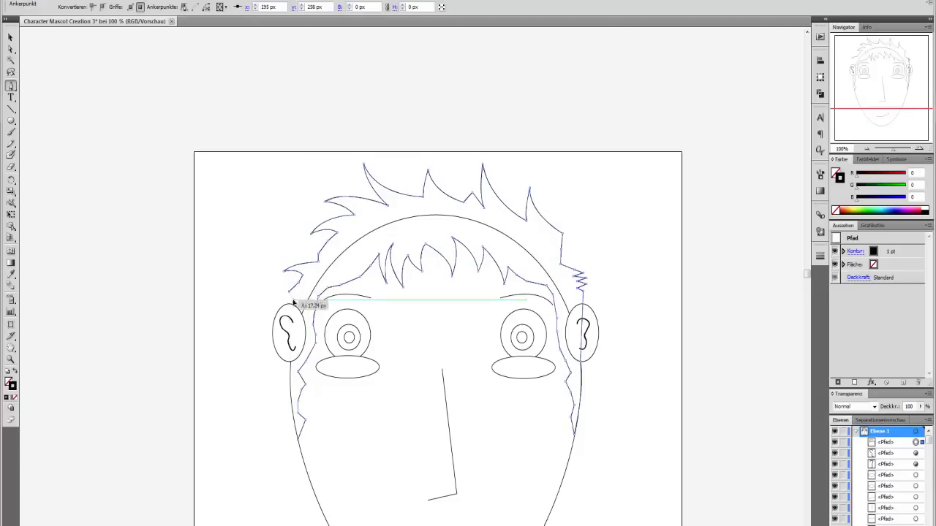
Step: Extend the hair outline past the ear, finishing with a curve just below it
click(292, 364)
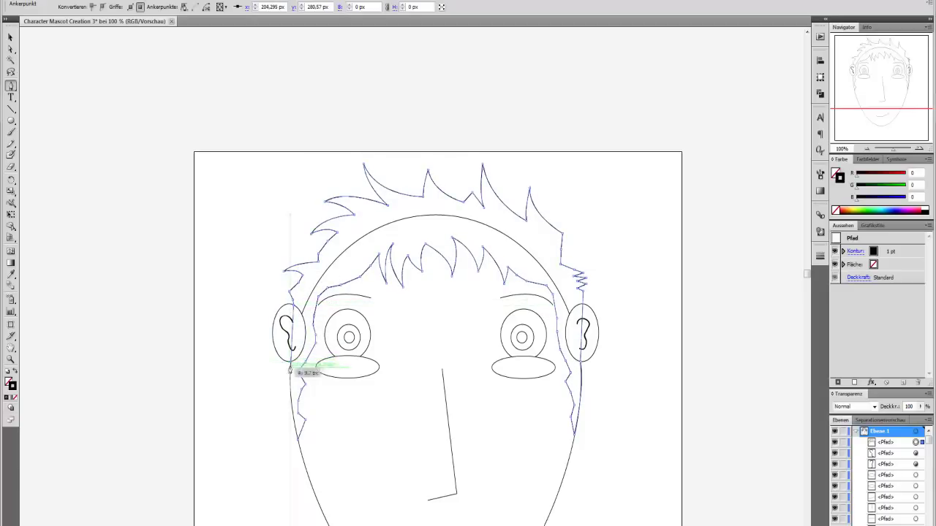
click(296, 438)
ctrl+click(307, 449)
drag(307, 462, 308, 479)
drag(298, 438, 275, 215)
click(10, 37)
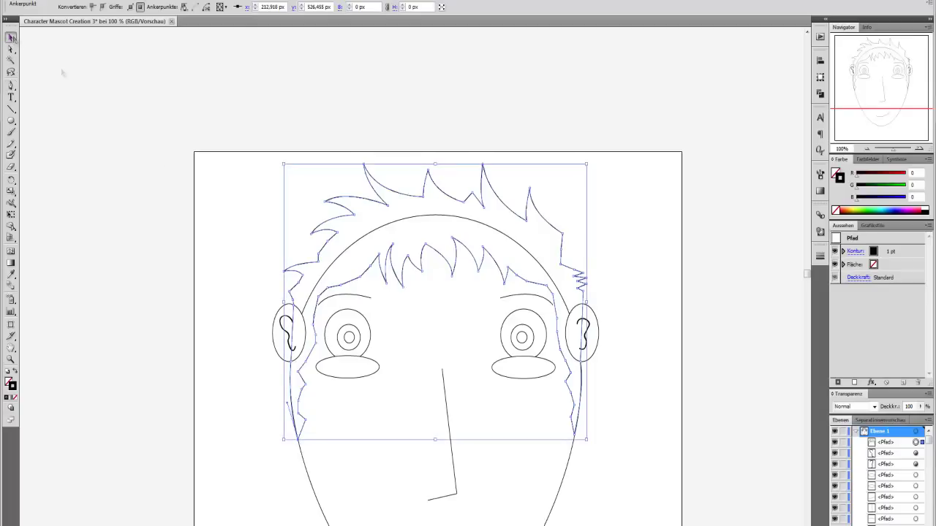
Step: Zoom out to view the whole face and inspect both eyebrows
click(171, 286)
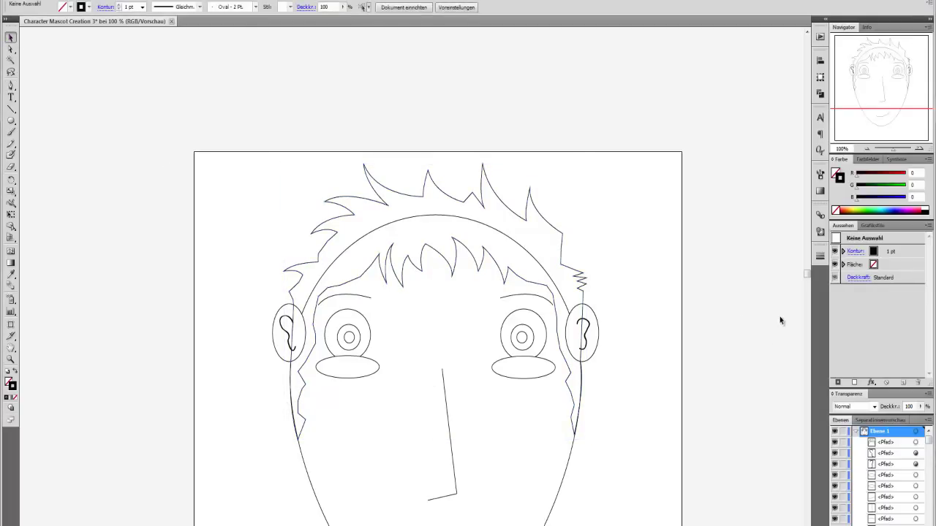
key(ctrl+minus)
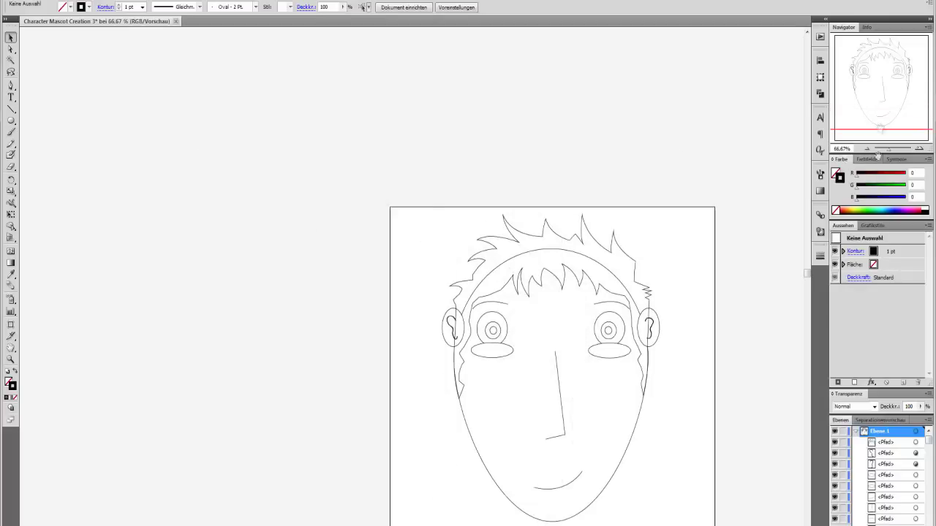
click(881, 97)
drag(881, 97, 877, 76)
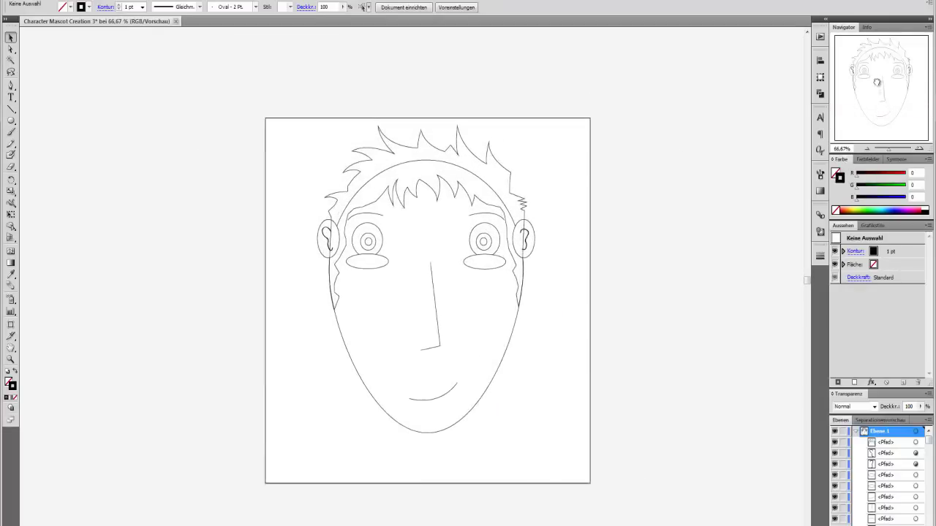
drag(877, 77, 878, 78)
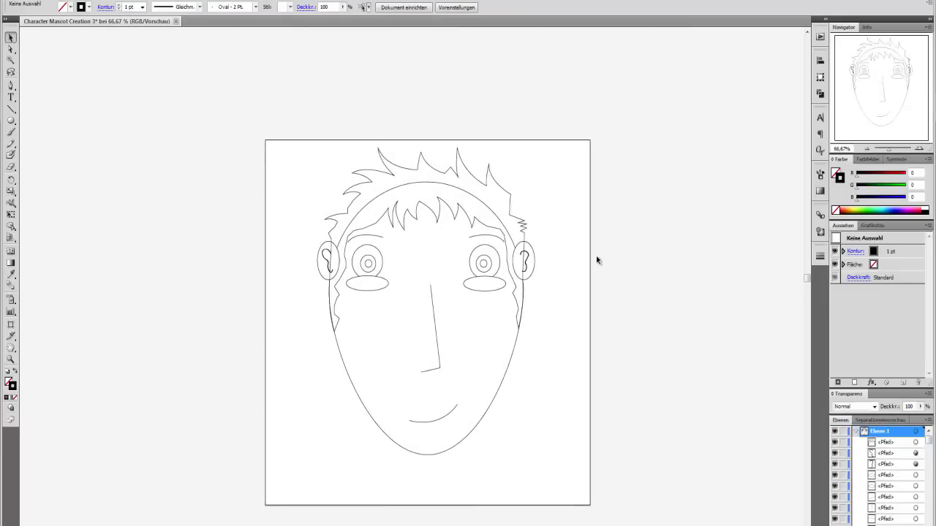
click(492, 238)
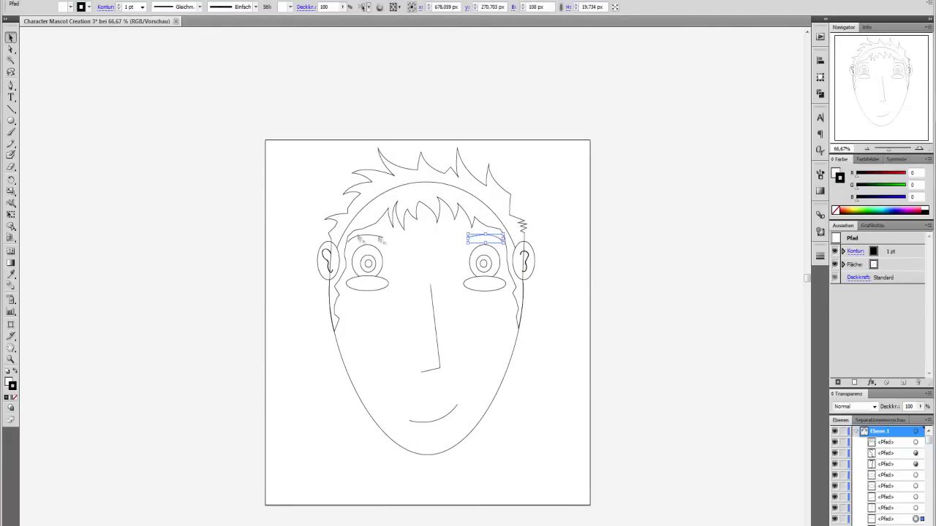
click(364, 237)
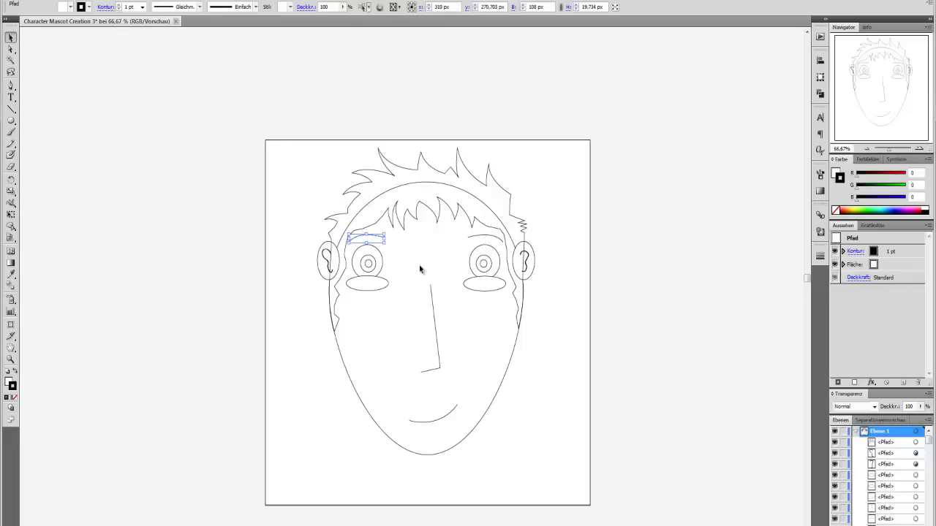
click(437, 262)
Step: Zoom back to 100%, select the hair outline and make fill the active colour
scroll(503, 369, up, 1)
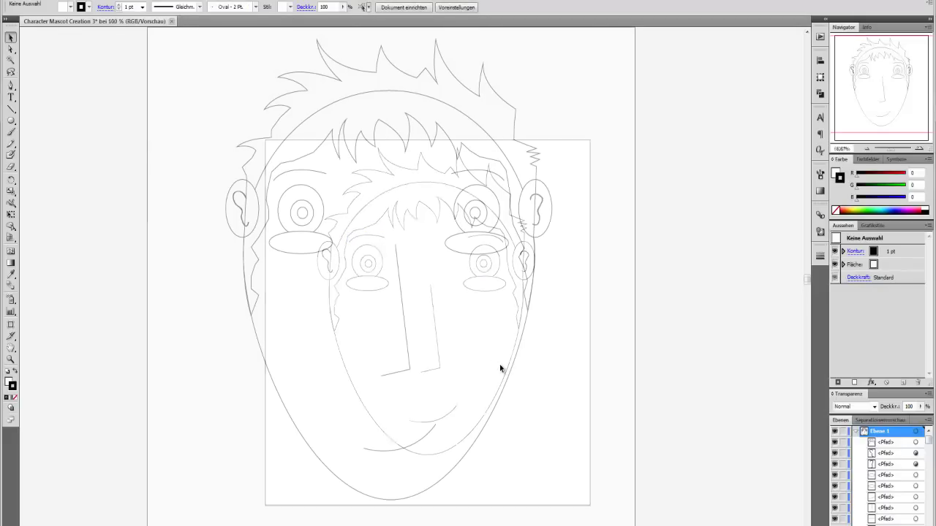
drag(881, 95, 880, 79)
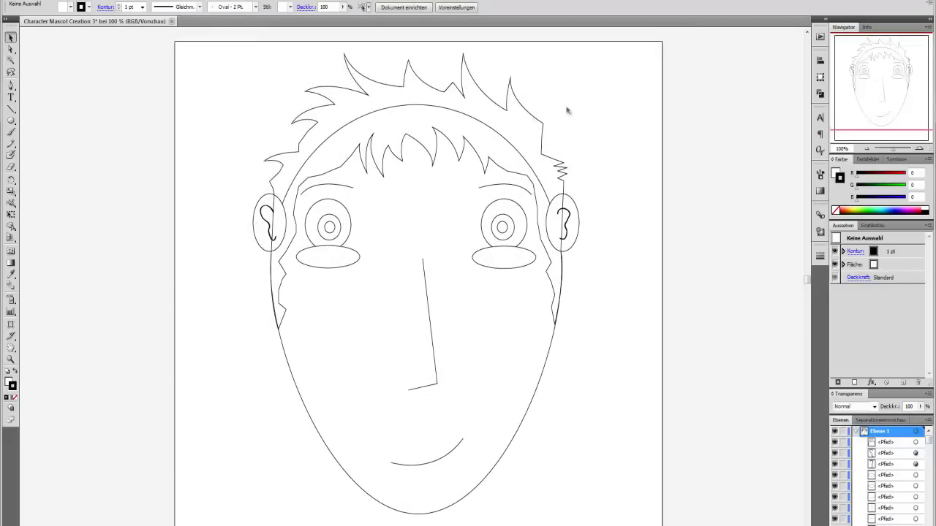
click(320, 176)
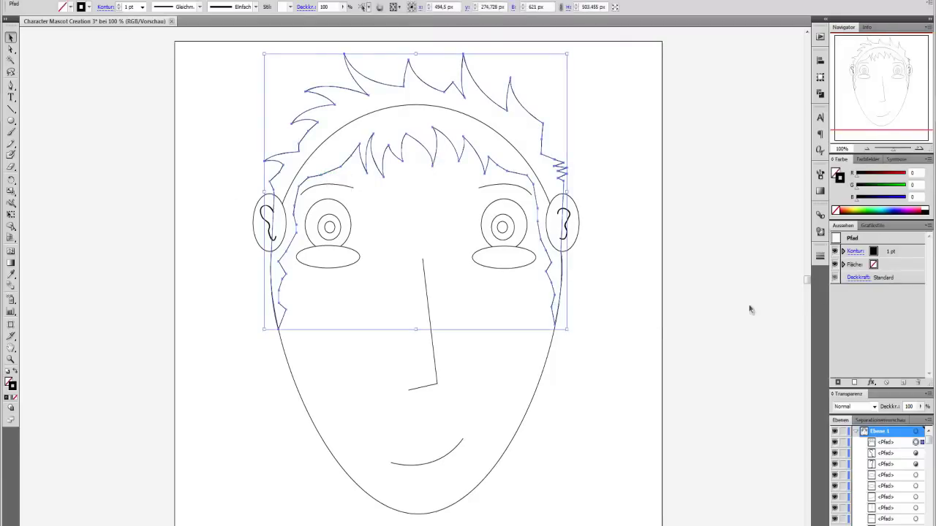
click(868, 159)
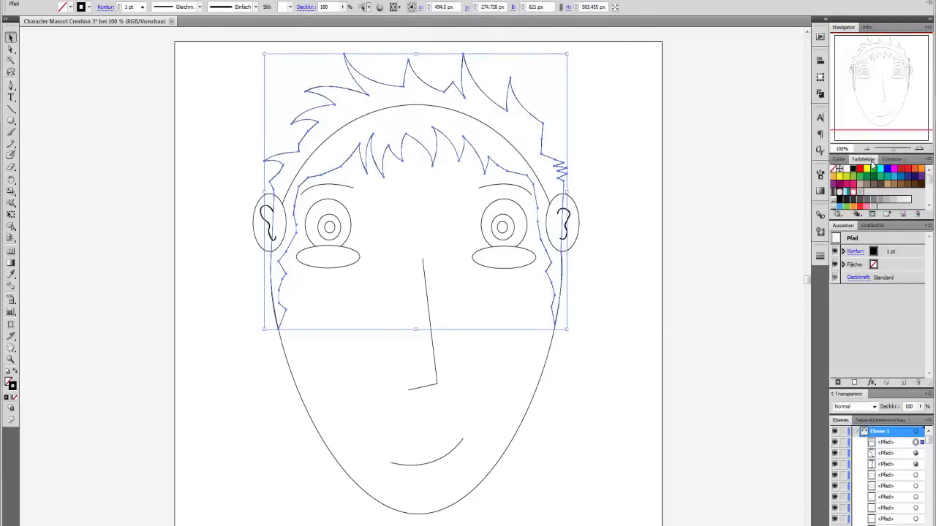
Step: Fill the hair with a brown swatch, briefly try yellow, then settle on light brown
click(835, 172)
click(863, 159)
click(902, 187)
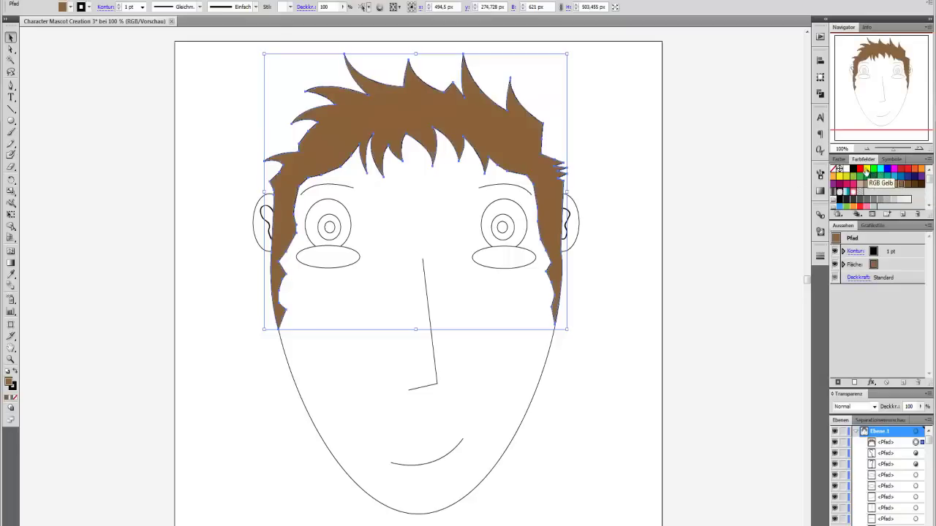
click(840, 180)
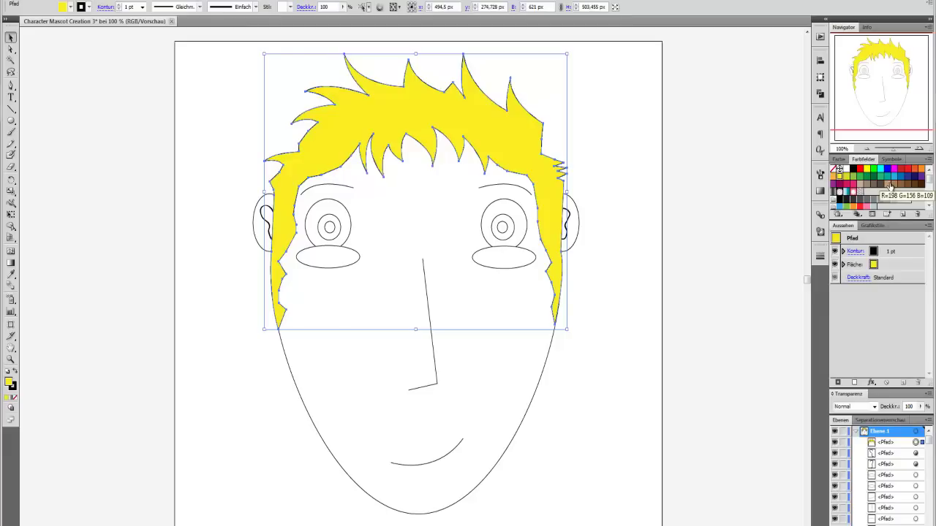
click(893, 188)
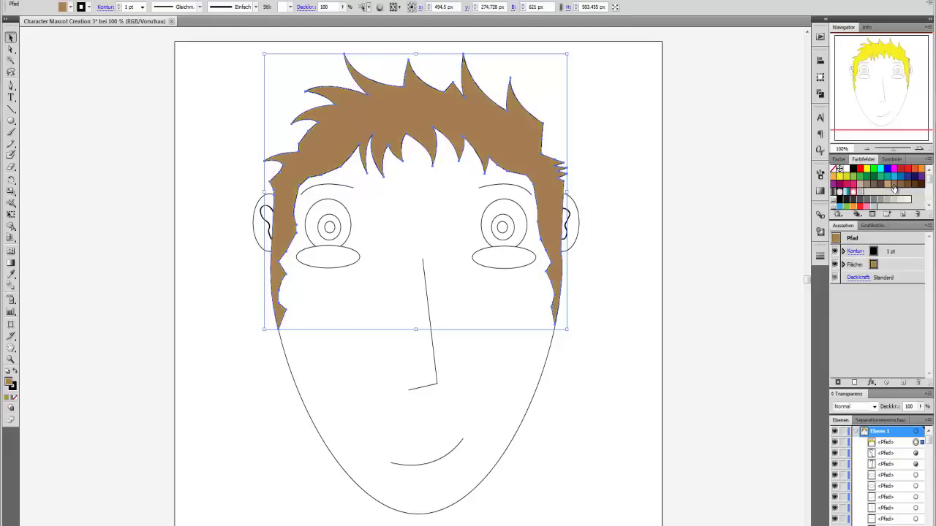
click(740, 188)
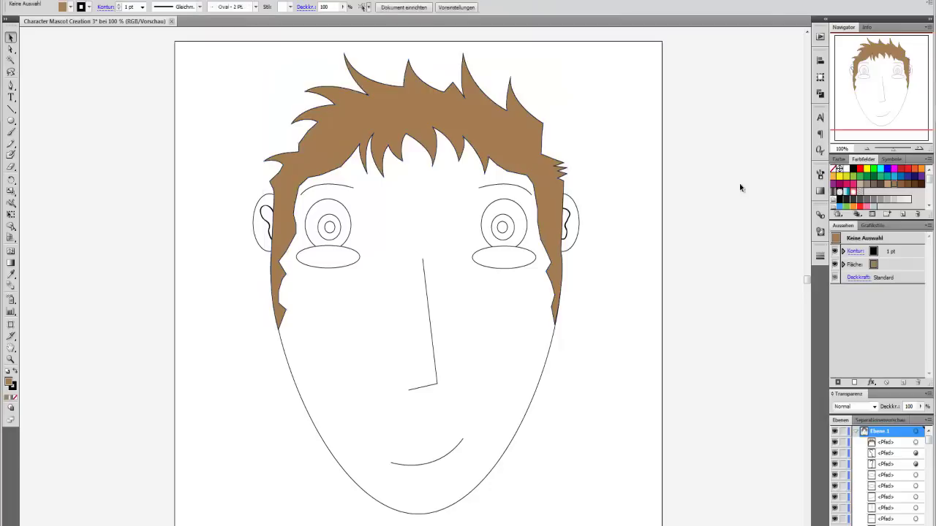
Step: Copy both inner eye circles, paste them in place and nudge the copies up and right
click(330, 229)
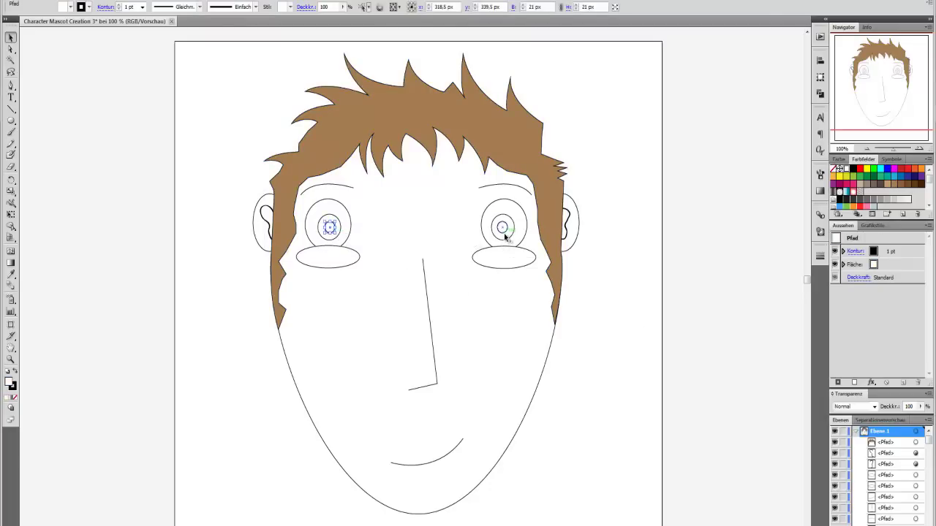
shift+click(504, 231)
click(94, 3)
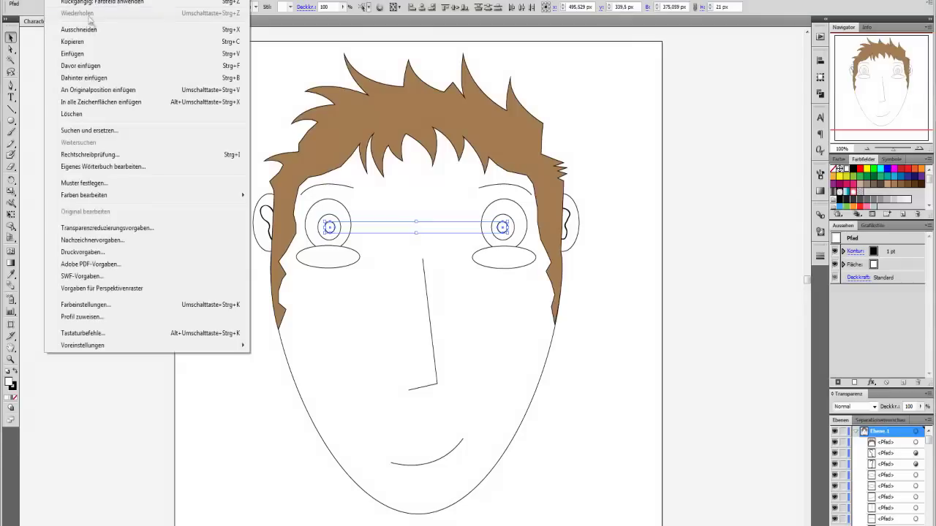
click(87, 42)
click(79, 5)
click(149, 91)
key(Up)
key(Up)
key(Up)
key(Up)
key(Right)
key(Right)
key(Right)
key(Right)
key(Right)
key(Right)
key(Up)
key(Up)
key(Up)
key(Up)
key(Up)
key(Up)
key(Right)
key(Right)
key(Right)
key(Right)
key(Up)
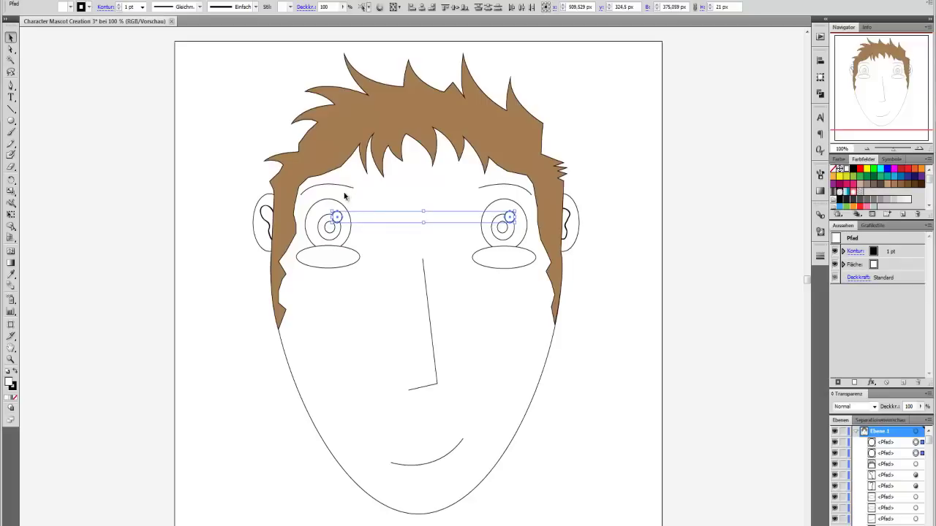
key(ctrl+shift+a)
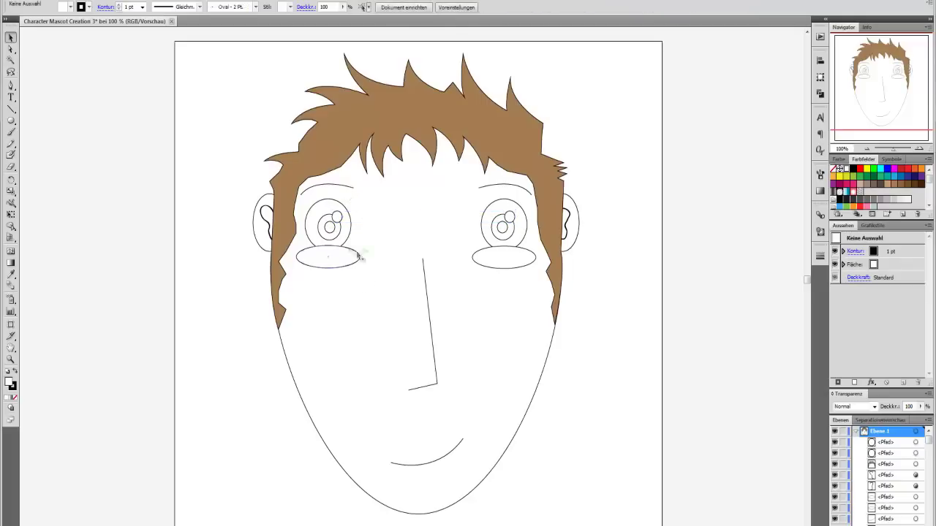
Step: Fill both pupils black and both iris circles brown
click(333, 234)
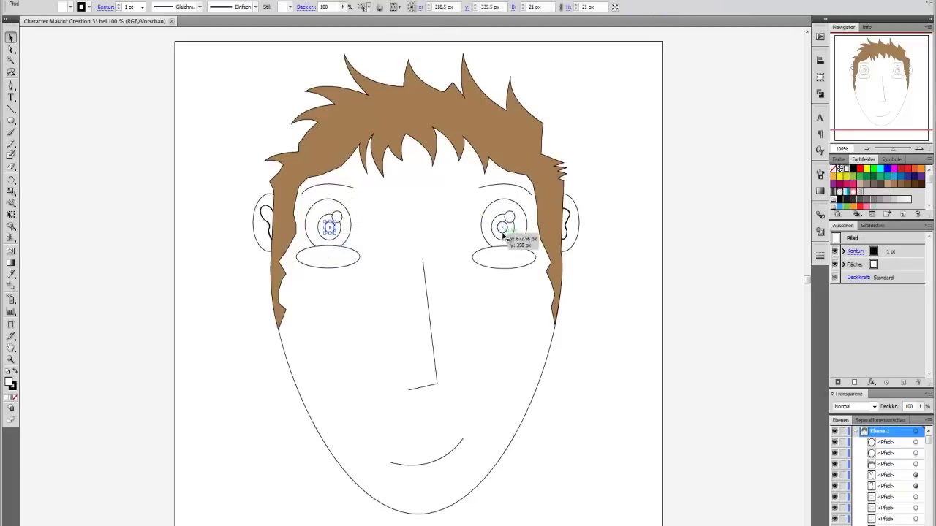
shift+click(503, 234)
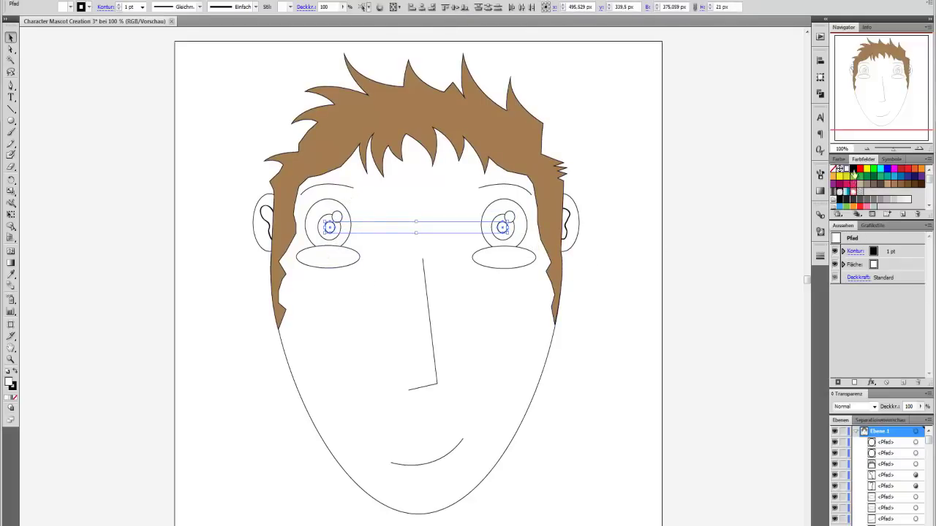
click(851, 171)
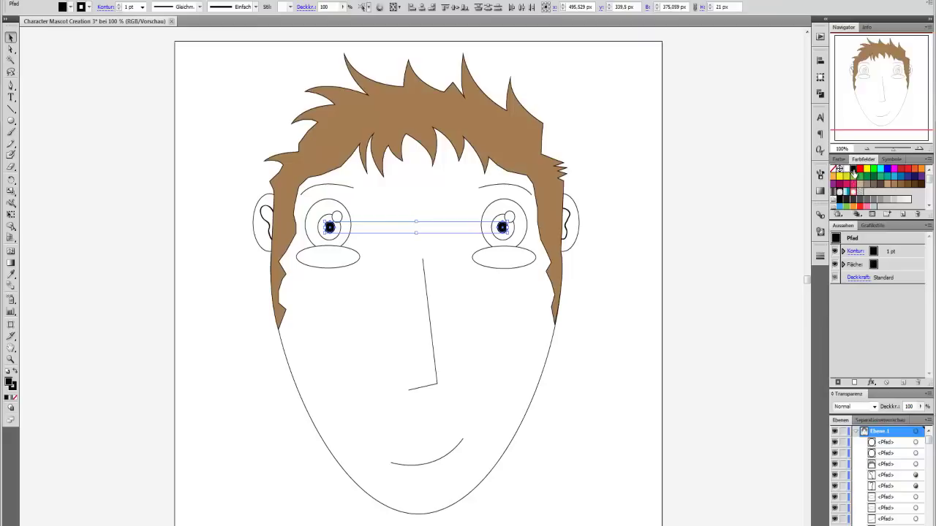
click(369, 268)
click(339, 235)
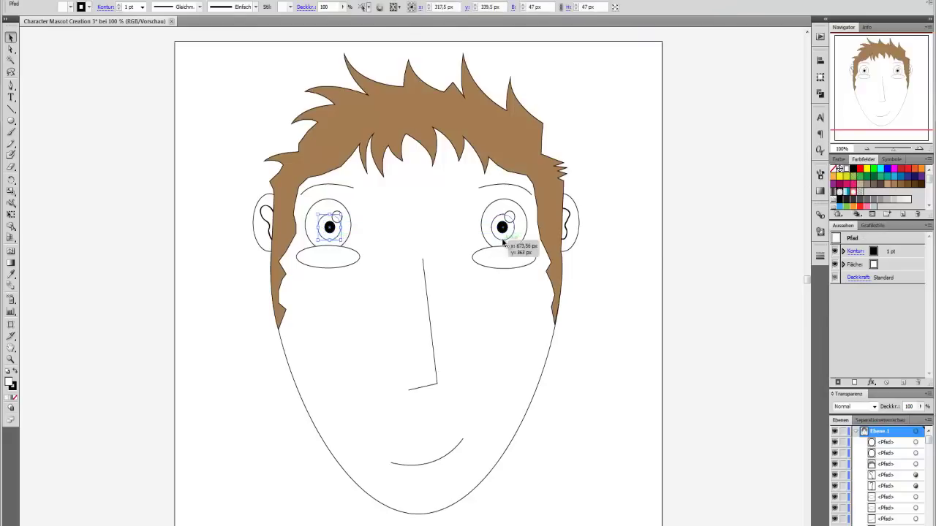
shift+click(502, 241)
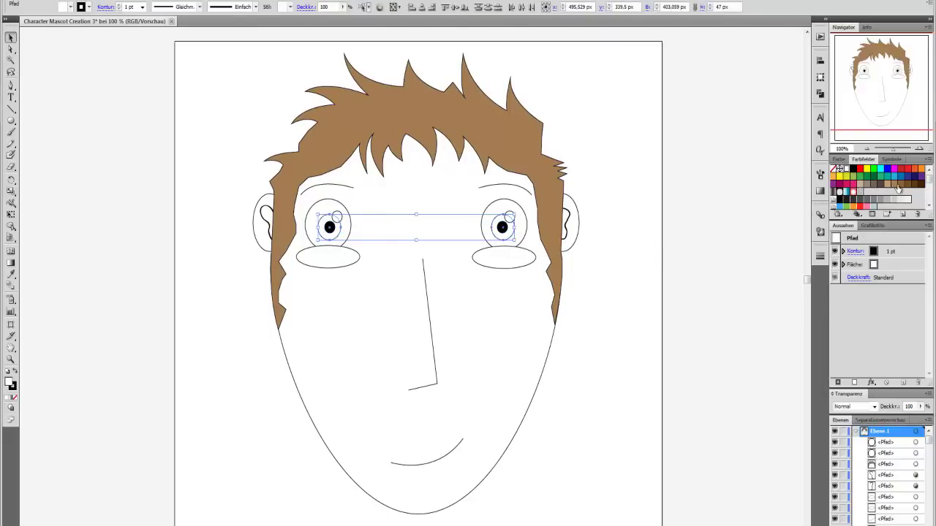
click(897, 187)
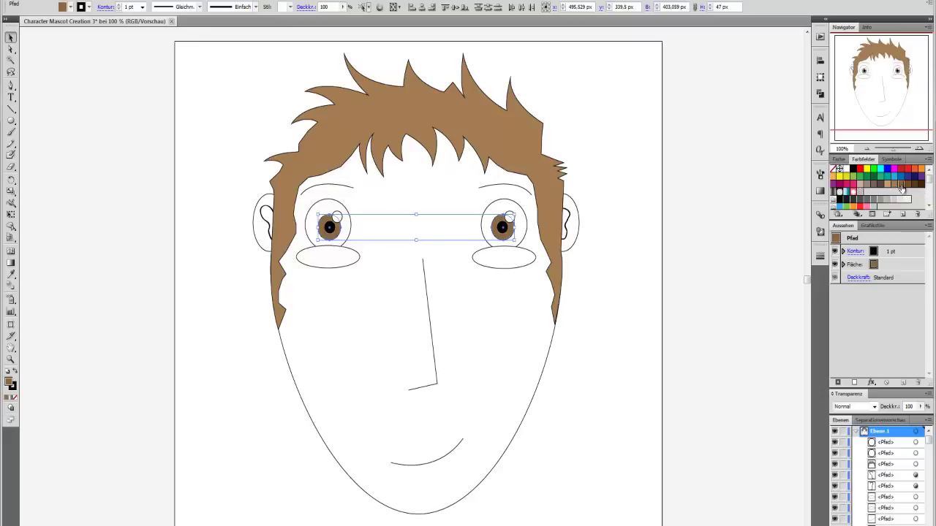
click(709, 263)
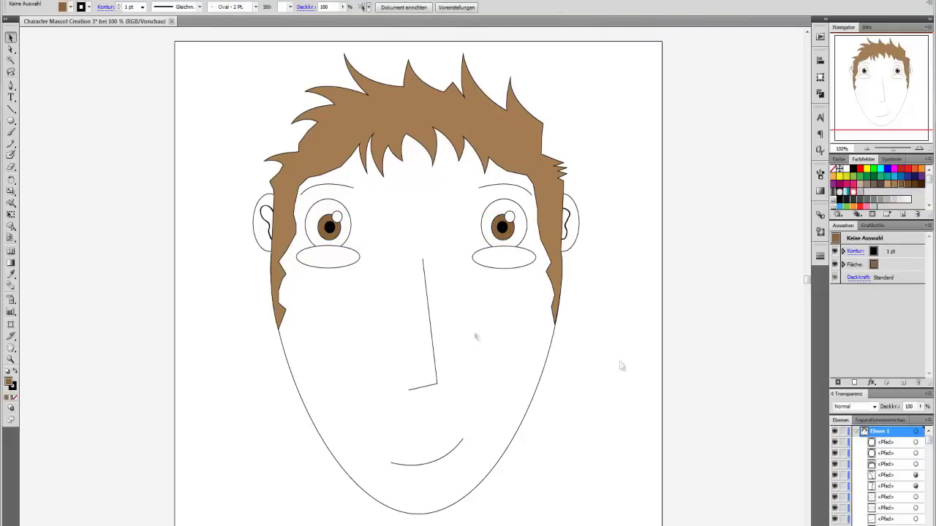
Step: Select the face outline, cheek ellipses and both ears and fill them with R 252, G 222, B 192
drag(929, 438, 928, 519)
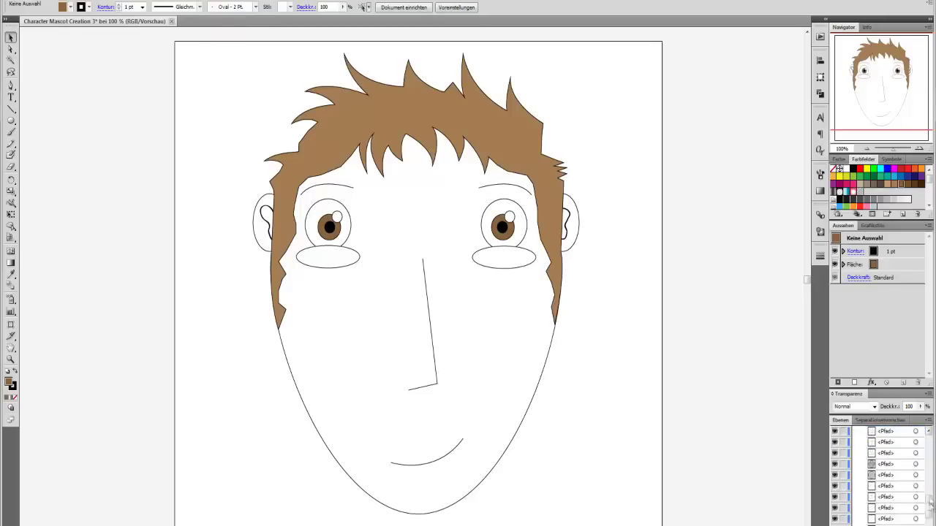
click(489, 338)
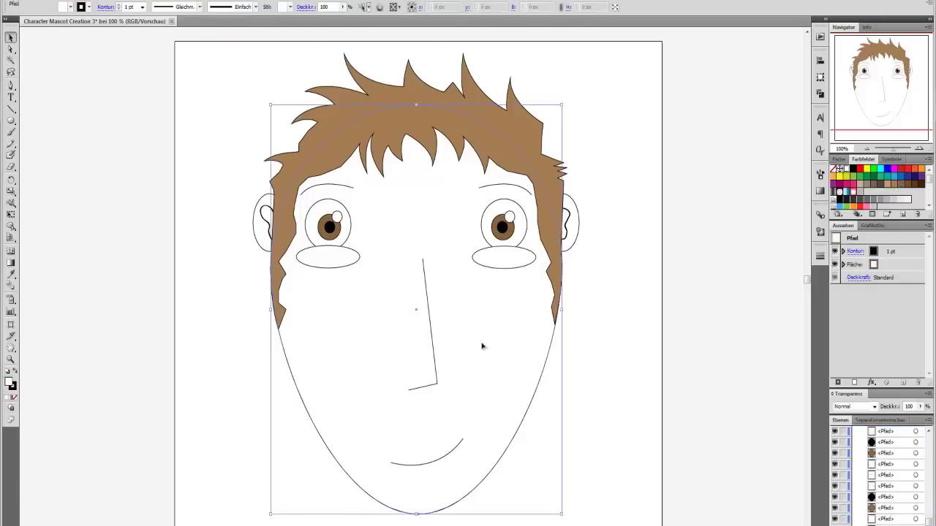
shift+click(518, 262)
shift+click(565, 250)
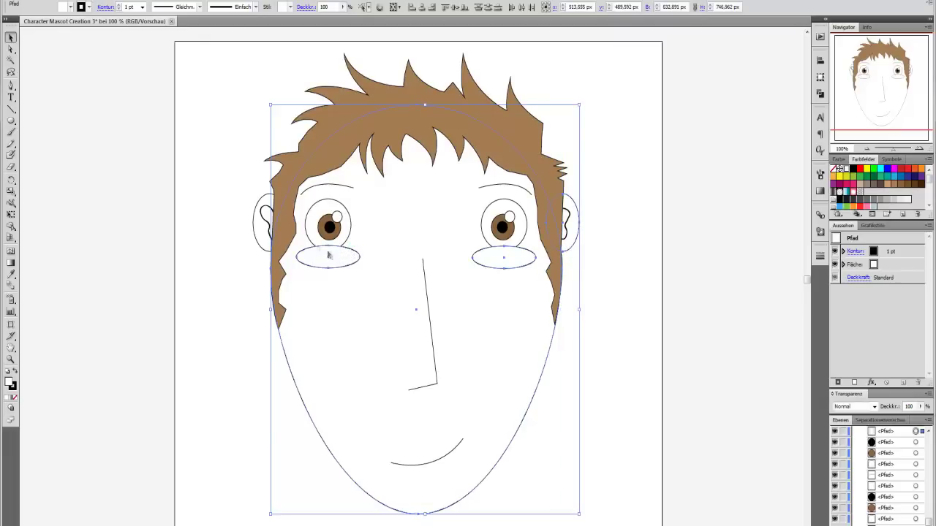
shift+click(256, 236)
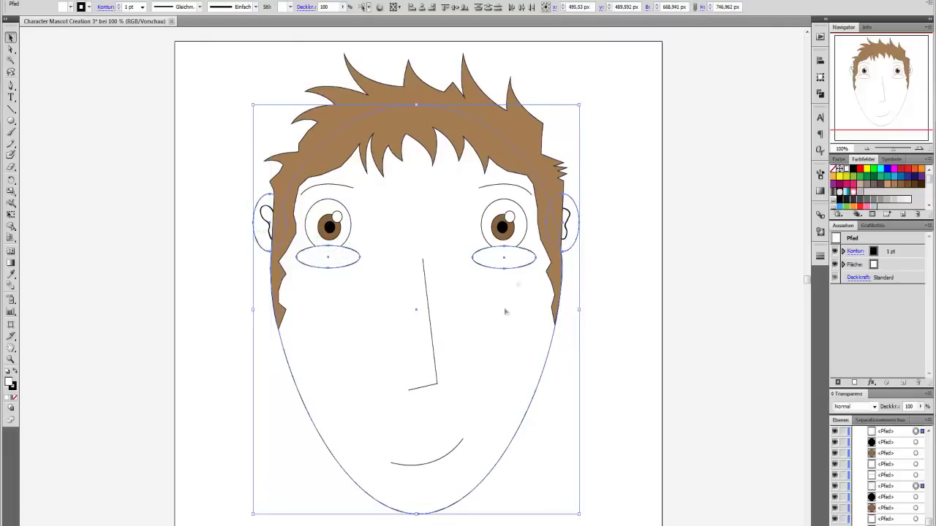
click(840, 160)
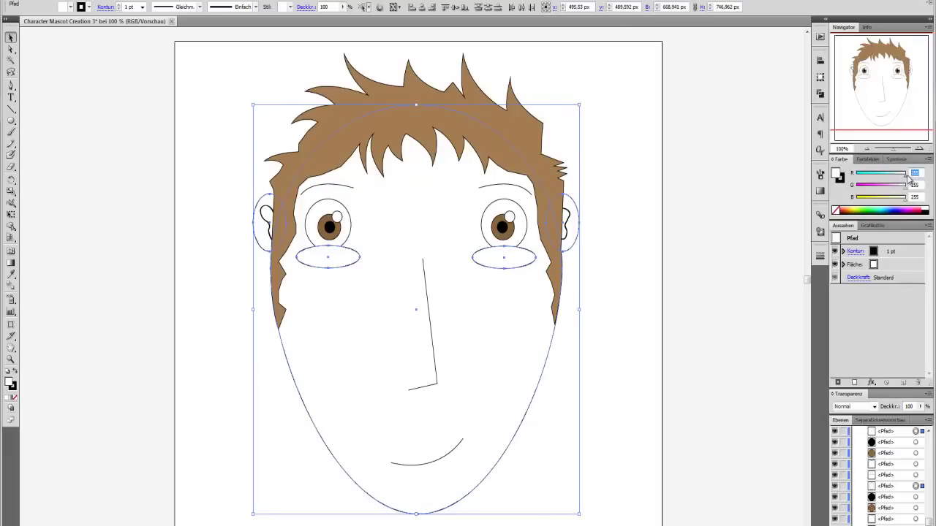
text(252)
key(Tab)
text(222)
key(Tab)
text(192)
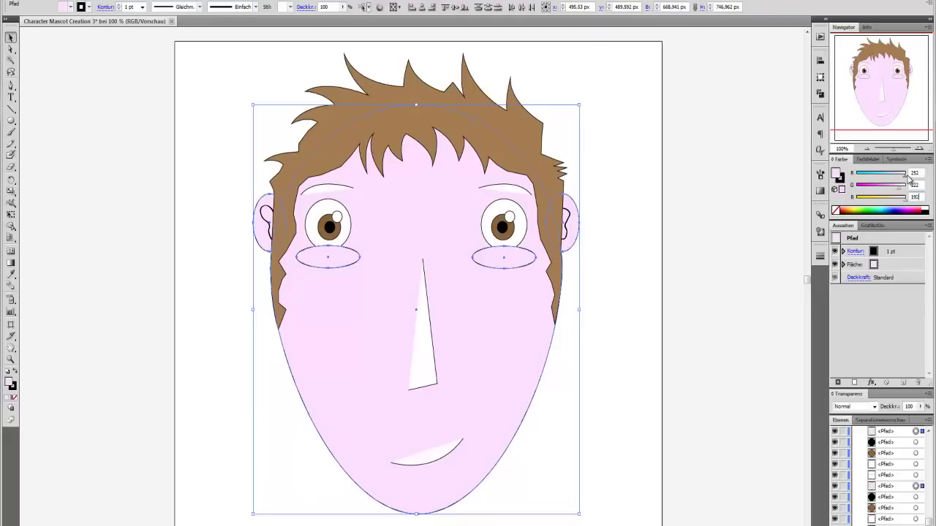
key(Return)
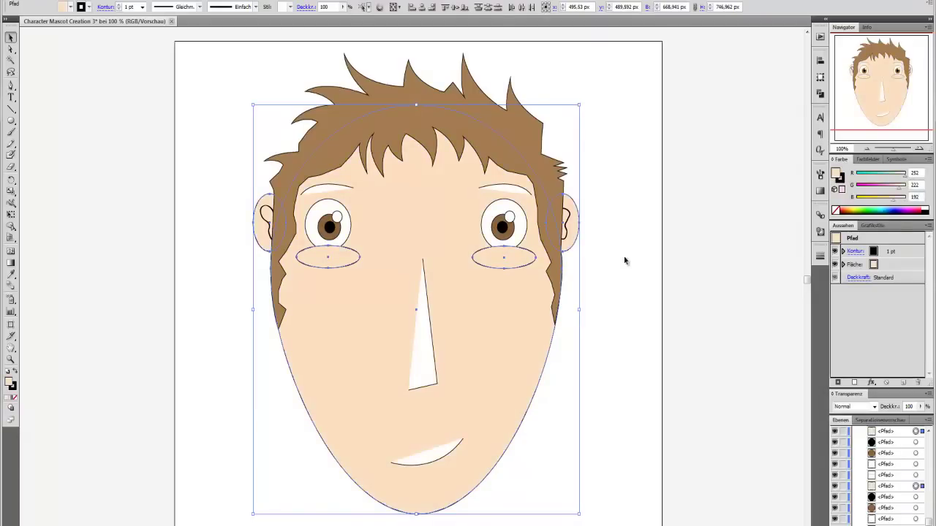
Step: Give the nose, both eyebrows and the mouth the face's skin fill via the Eyedropper
click(625, 258)
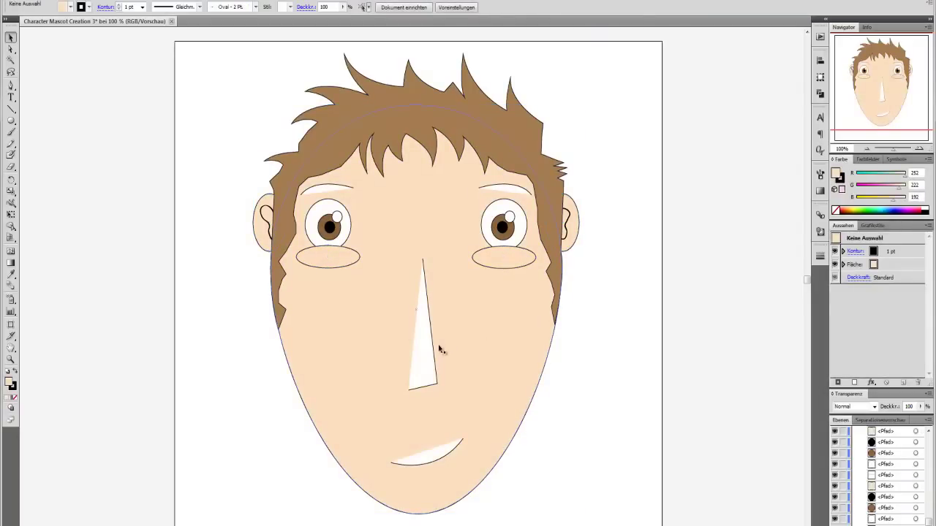
click(437, 353)
shift+click(493, 188)
shift+click(326, 188)
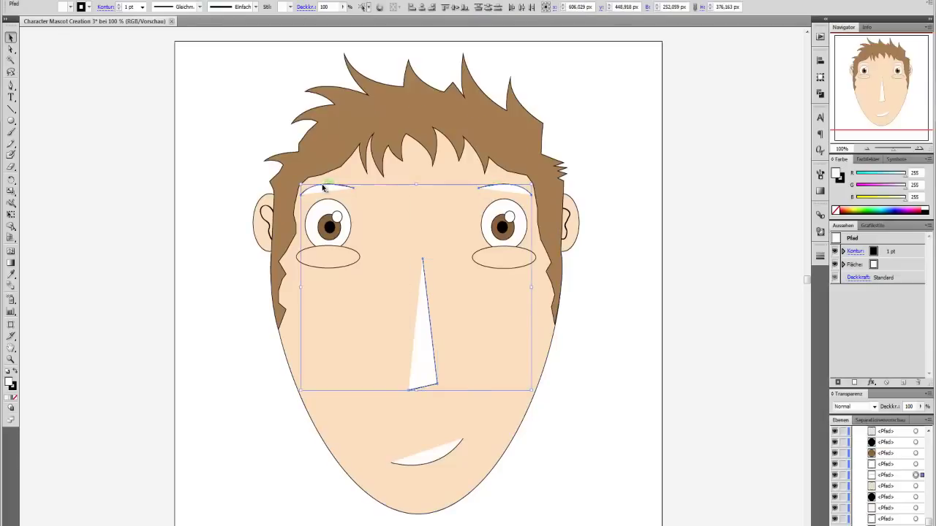
shift+click(426, 462)
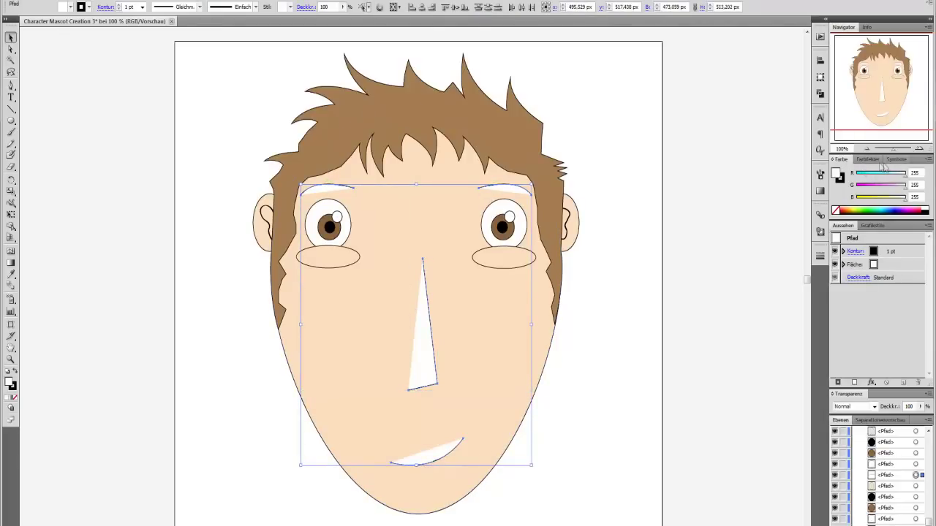
click(12, 274)
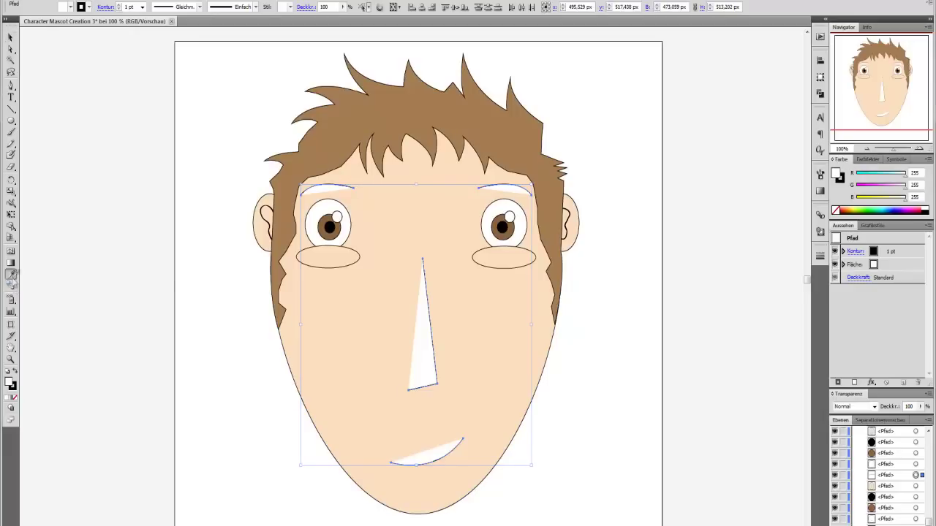
click(372, 312)
key(v)
Step: Set their stroke colour to R 240, G 200, B 170
click(840, 180)
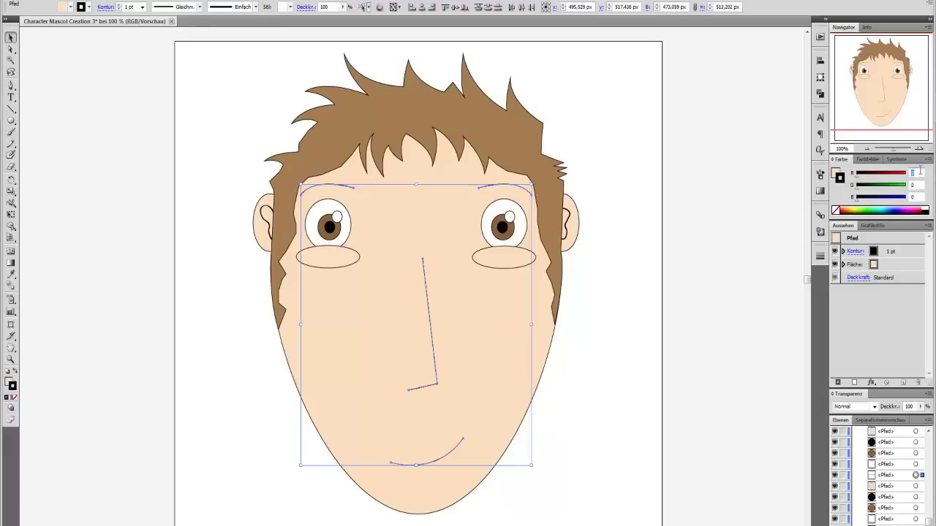
key(Tab)
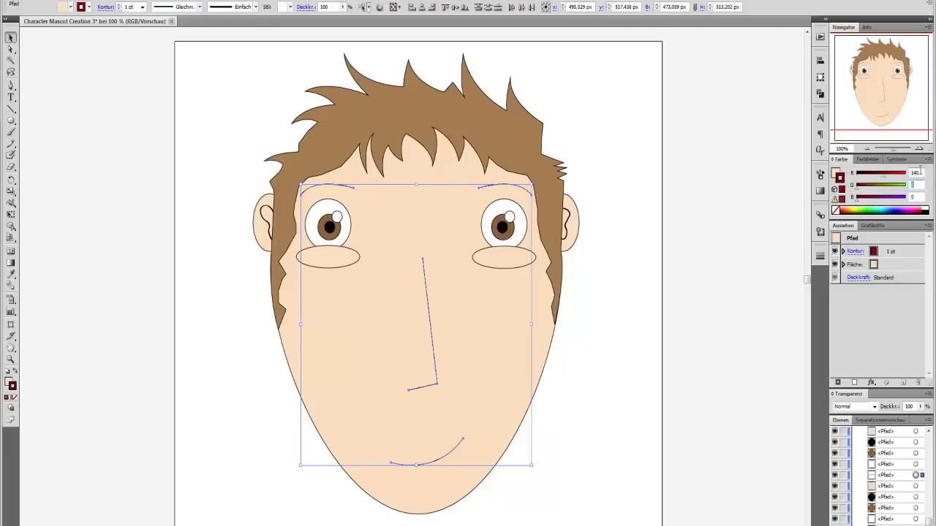
text(200)
key(Tab)
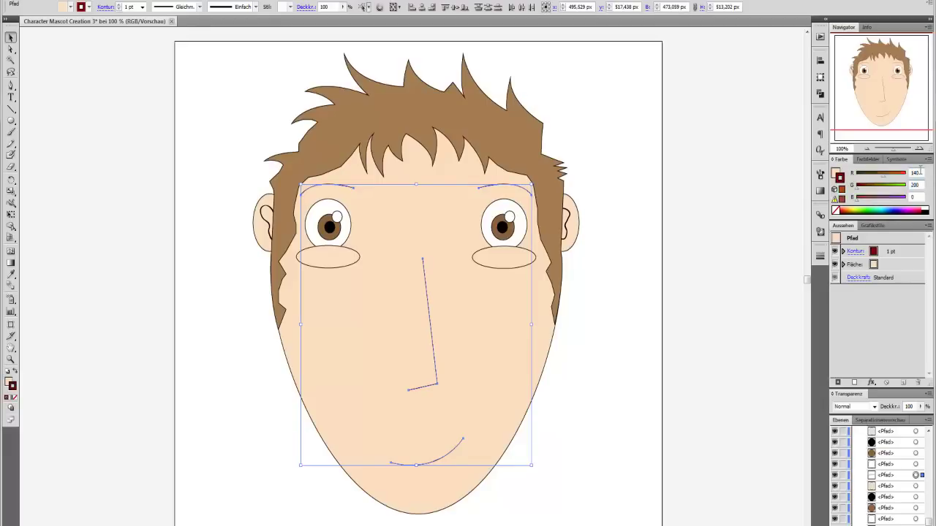
key(Tab)
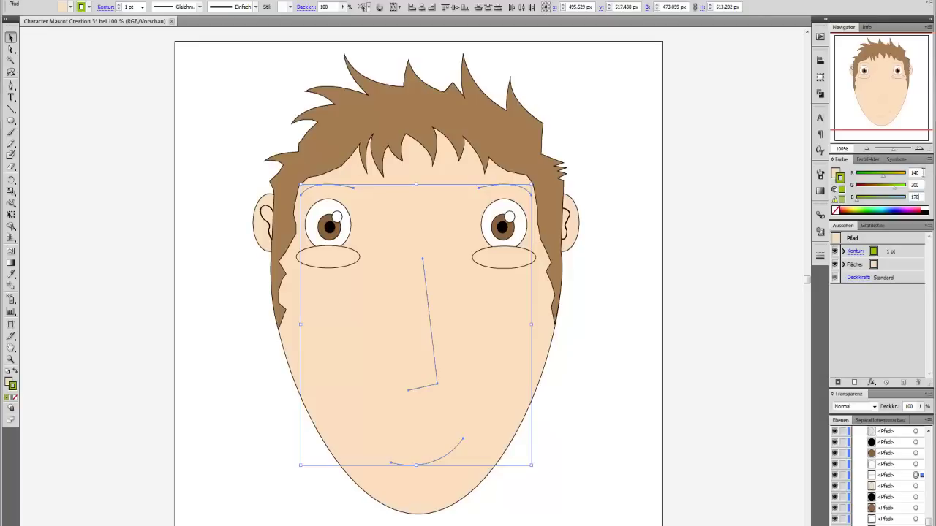
text(0)
key(Tab)
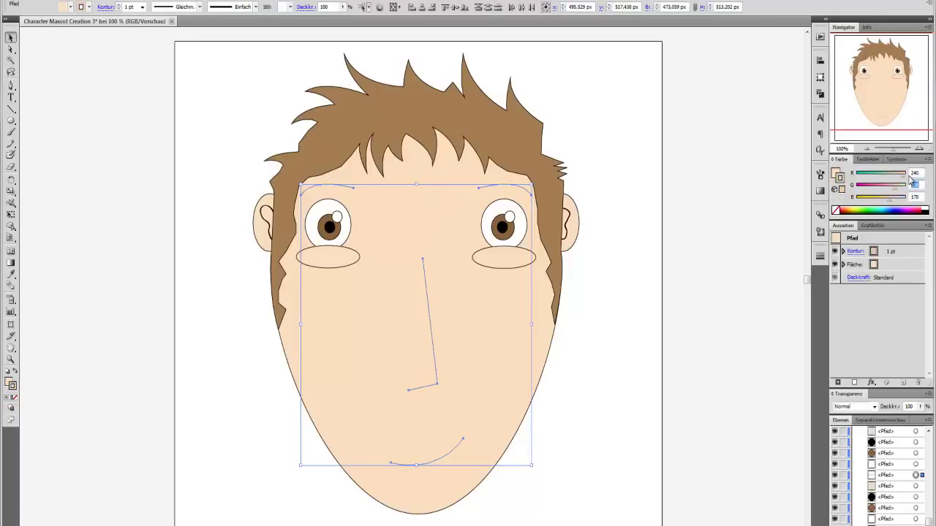
Step: Give both inner ear curves a peach stroke of RGB 240/200/170
click(720, 254)
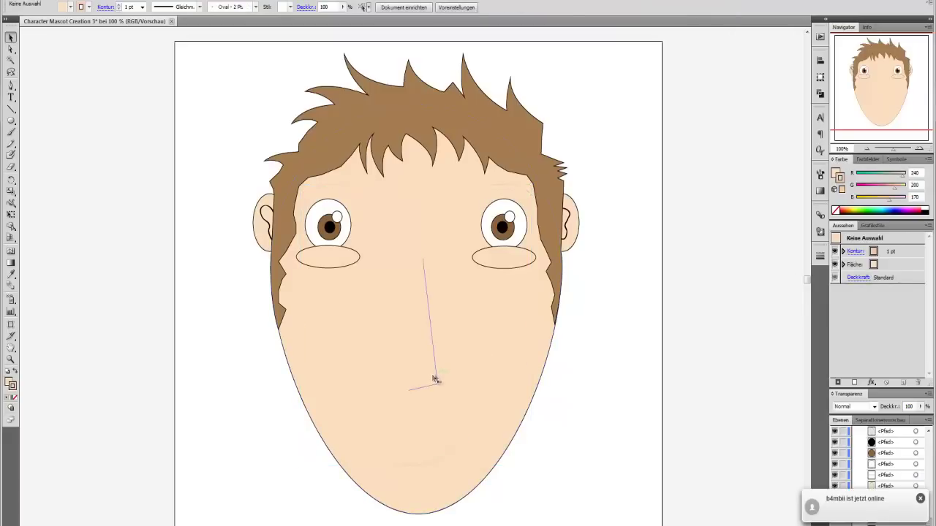
key(v)
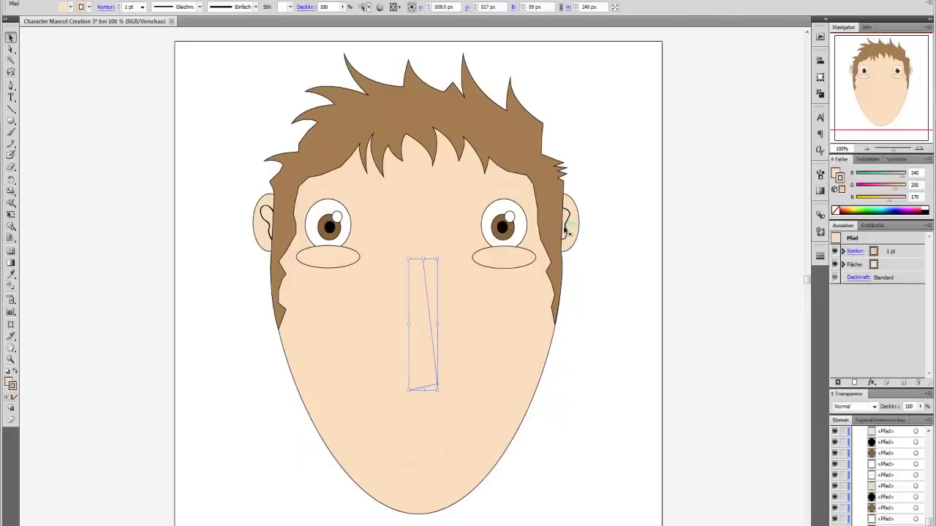
click(268, 226)
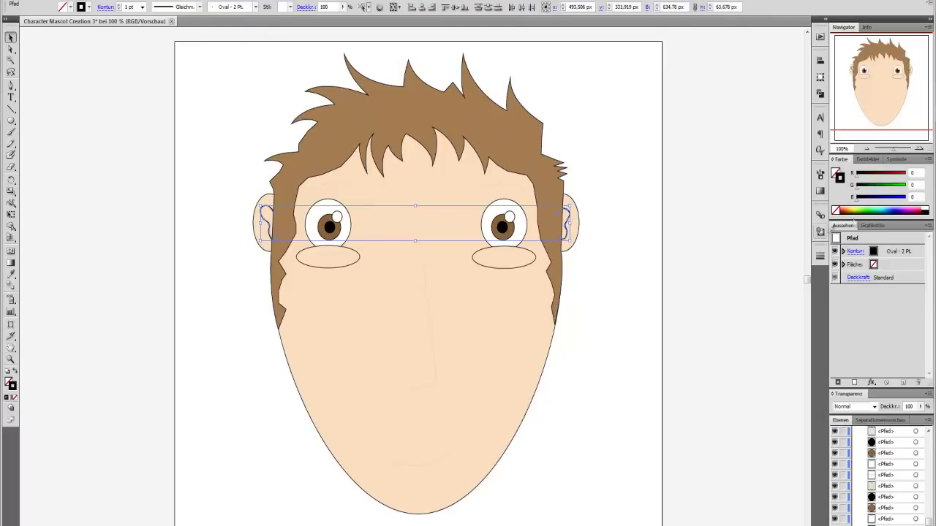
click(914, 172)
key(Tab)
text(200)
key(Tab)
key(Return)
click(606, 249)
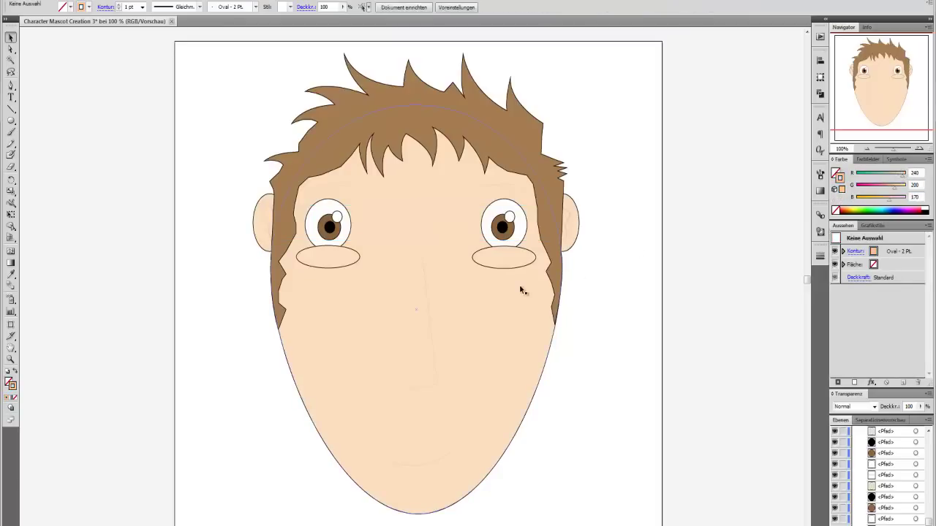
Step: Give the eyebrows, nose and mouth 3 pt strokes with round caps and joins
drag(301, 193, 354, 190)
shift+click(428, 293)
shift+click(508, 190)
shift+click(439, 456)
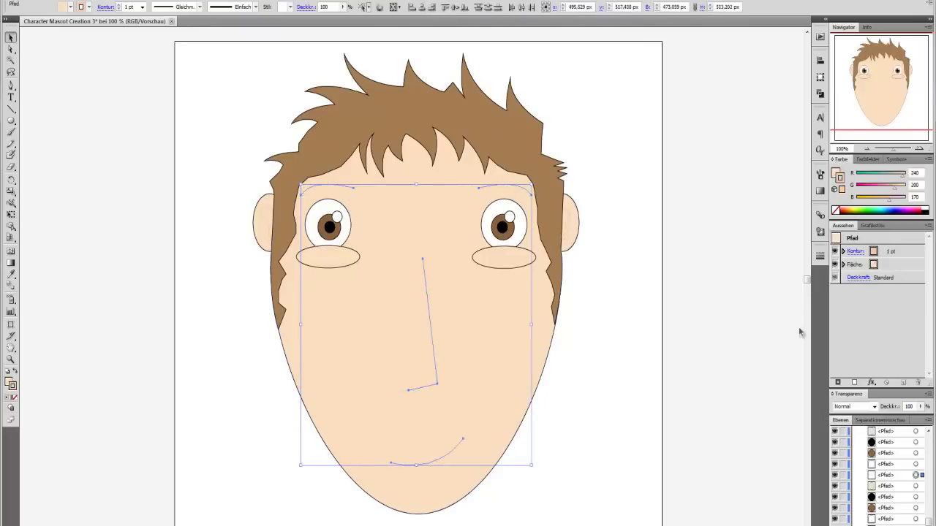
click(821, 255)
click(749, 278)
click(770, 266)
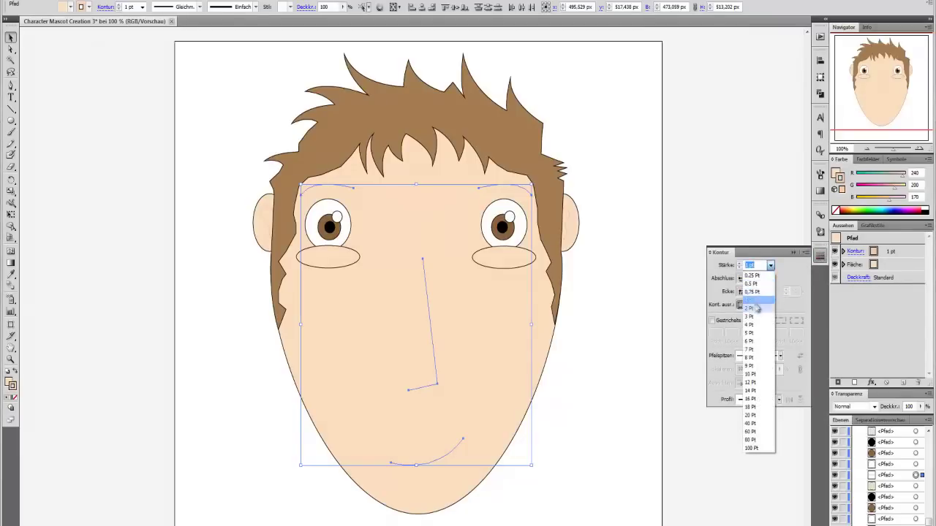
click(750, 317)
click(677, 311)
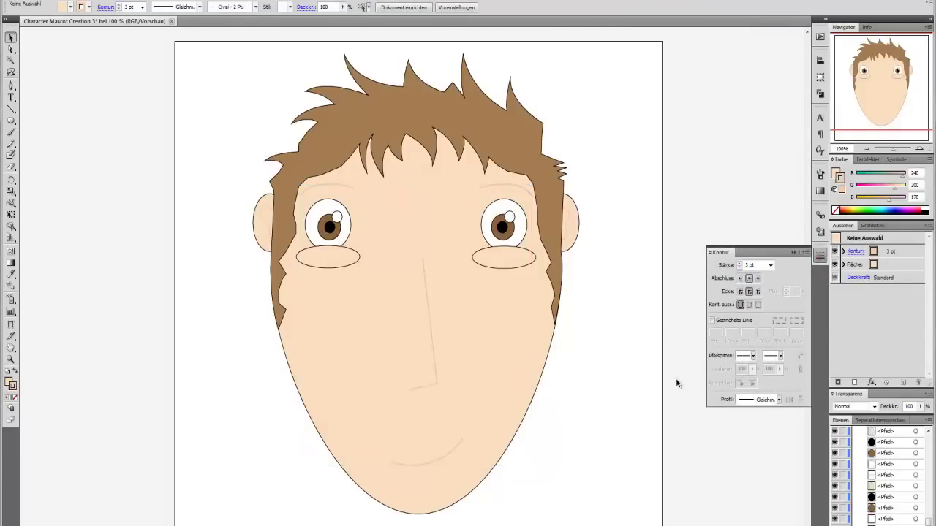
click(819, 255)
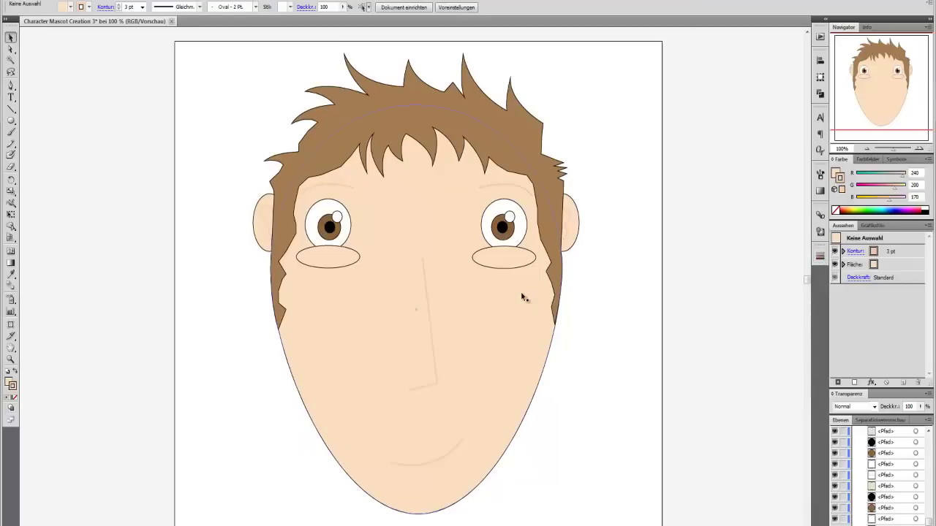
click(491, 266)
click(99, 0)
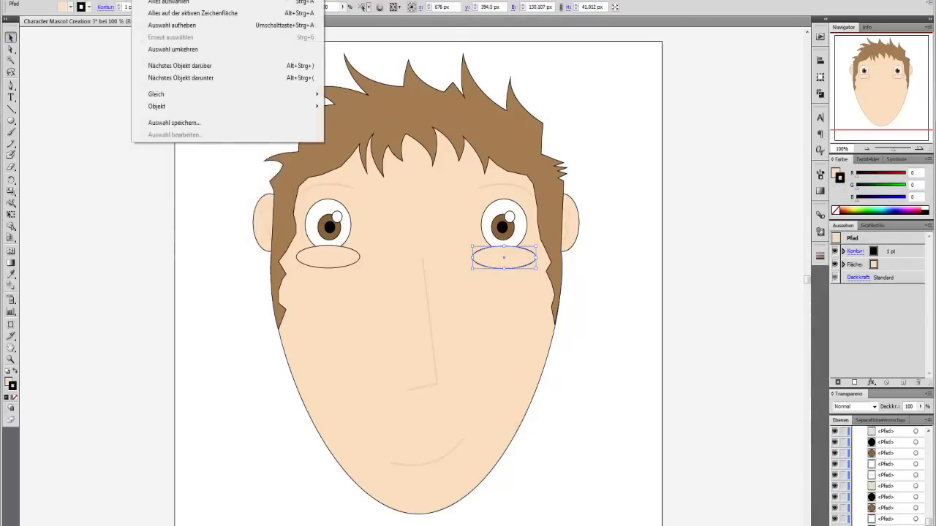
Step: Select all black-outlined shapes via Same Stroke Color and set their stroke to None
mouse_move(157, 94)
click(390, 168)
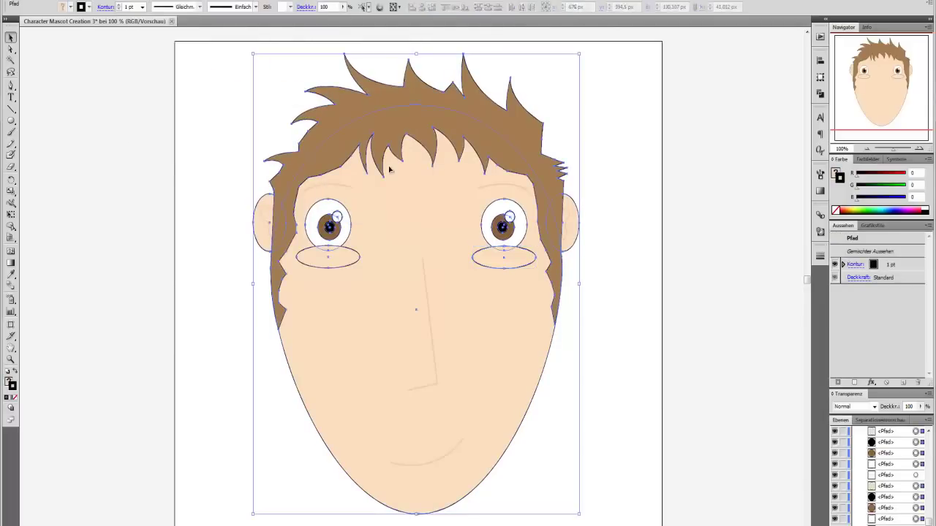
click(14, 398)
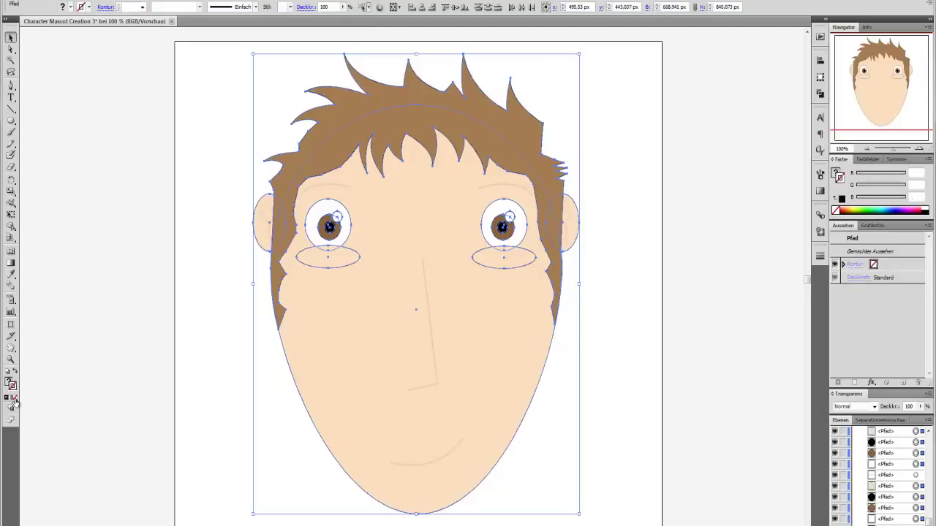
click(165, 251)
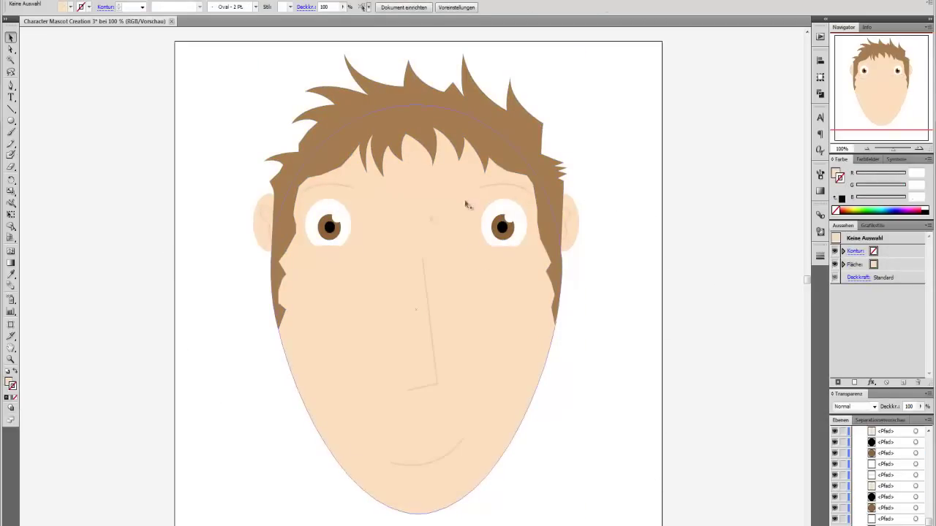
click(11, 204)
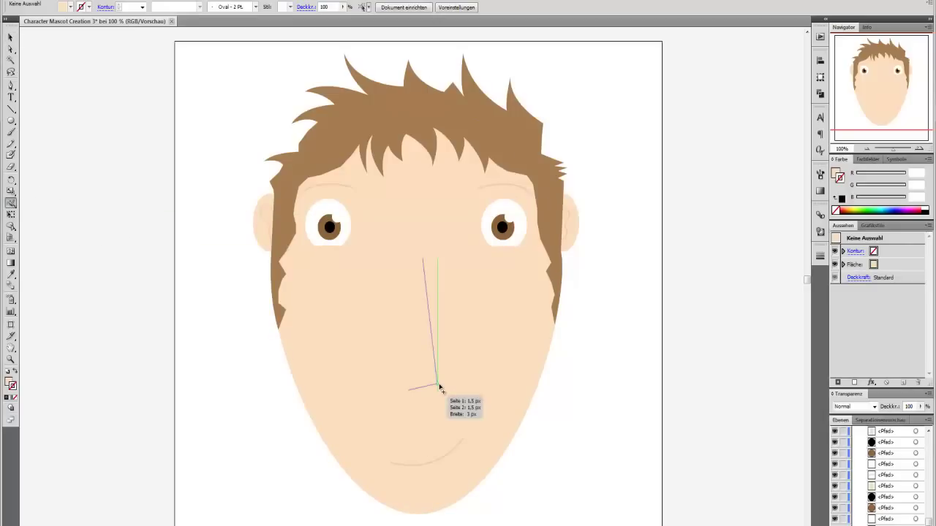
Step: Widen the nose line, both eyebrows and the smile with the Width tool so they taper
drag(438, 389, 441, 391)
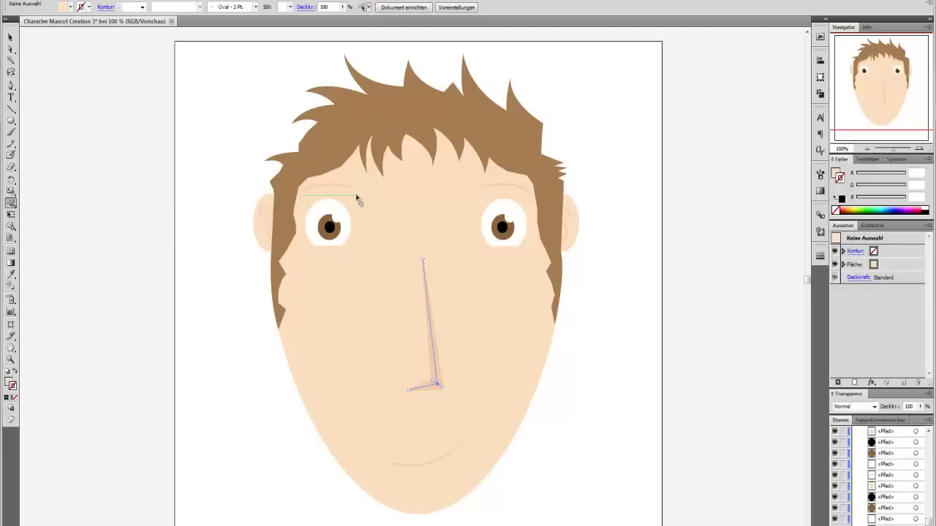
drag(348, 193, 344, 193)
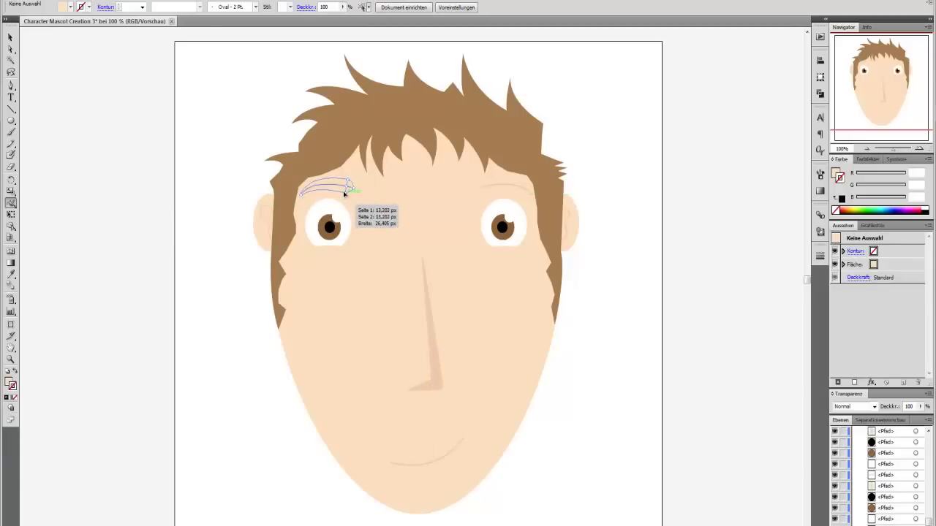
drag(344, 193, 344, 184)
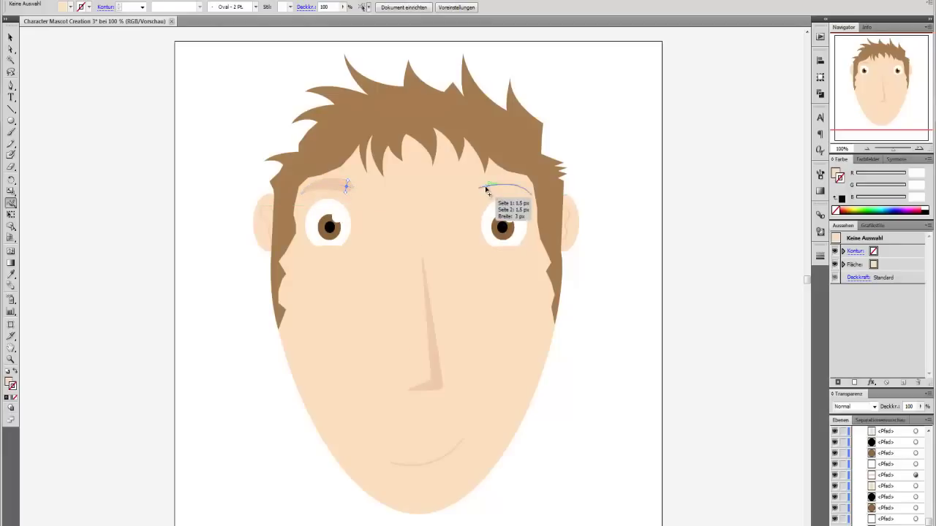
drag(485, 192, 487, 197)
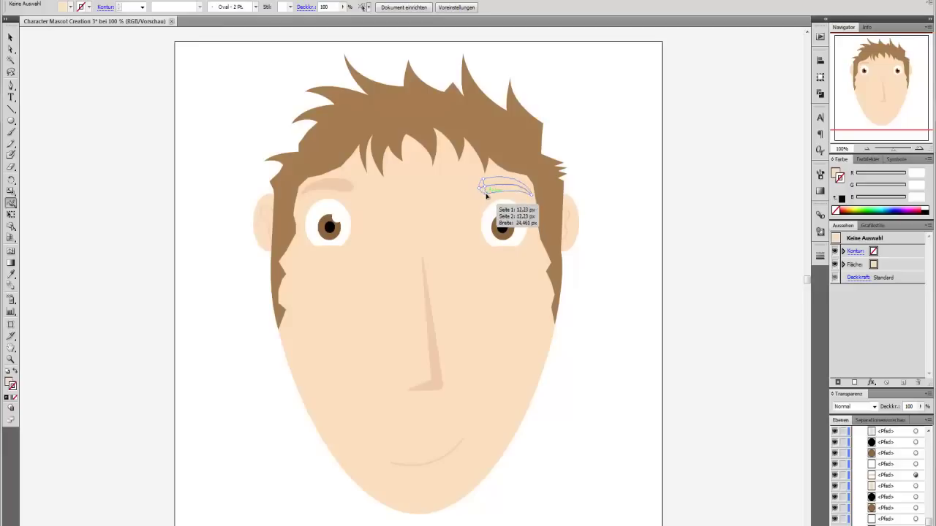
drag(487, 196, 486, 195)
drag(486, 194, 483, 189)
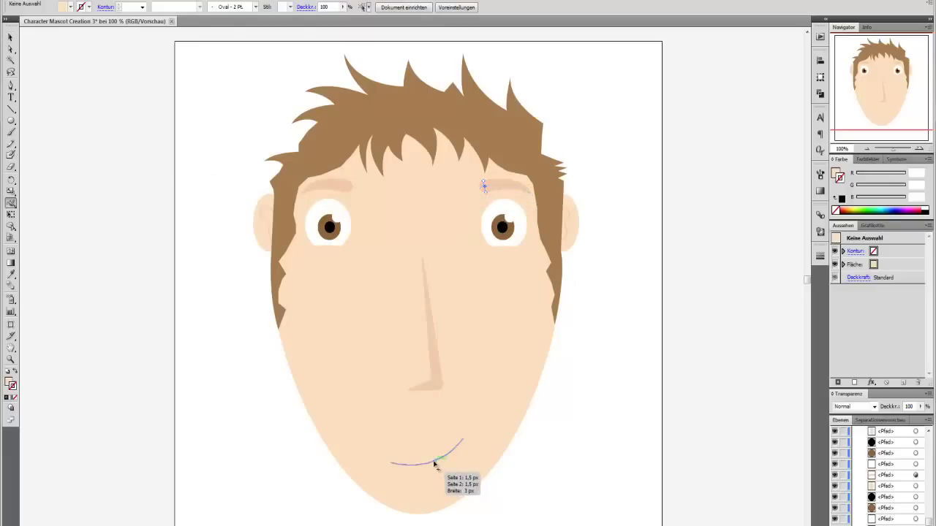
drag(435, 465, 436, 470)
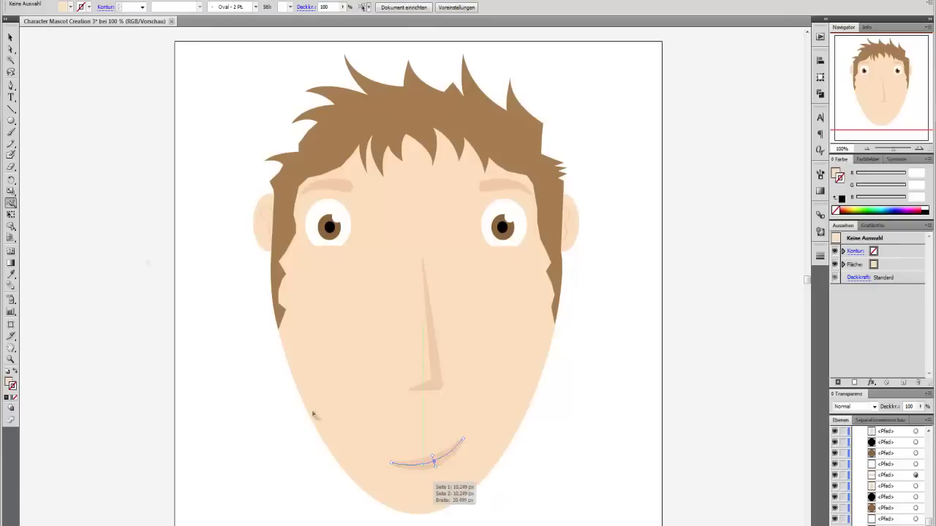
click(11, 36)
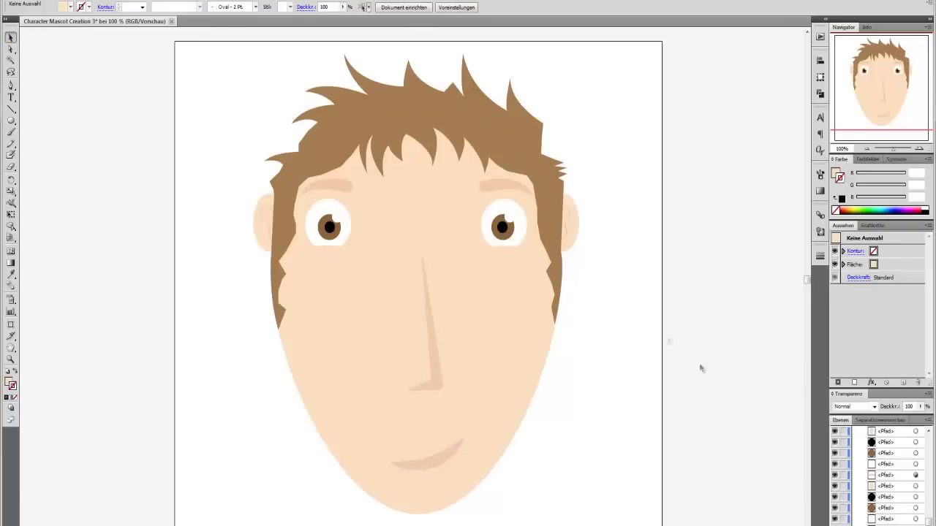
Step: Set both eyebrows to no fill and a stroke in the hair's brown swatch
click(512, 190)
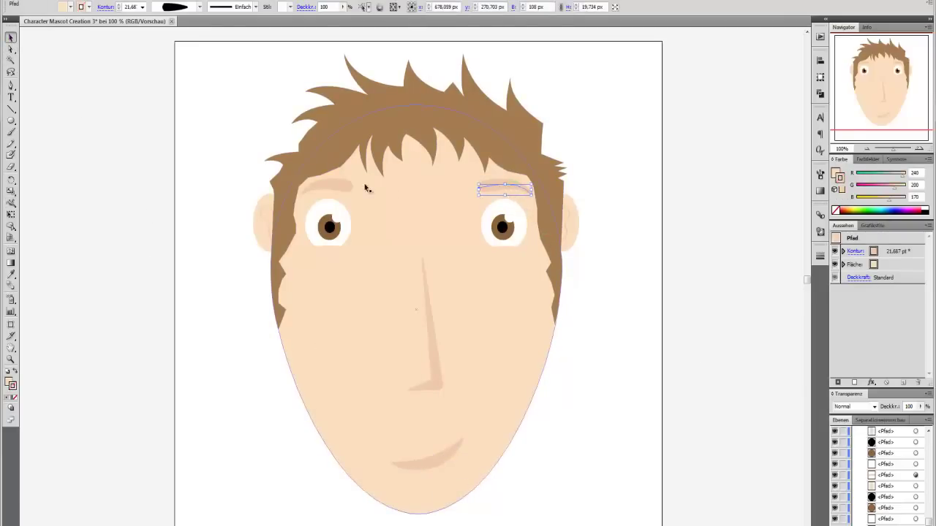
shift+click(341, 187)
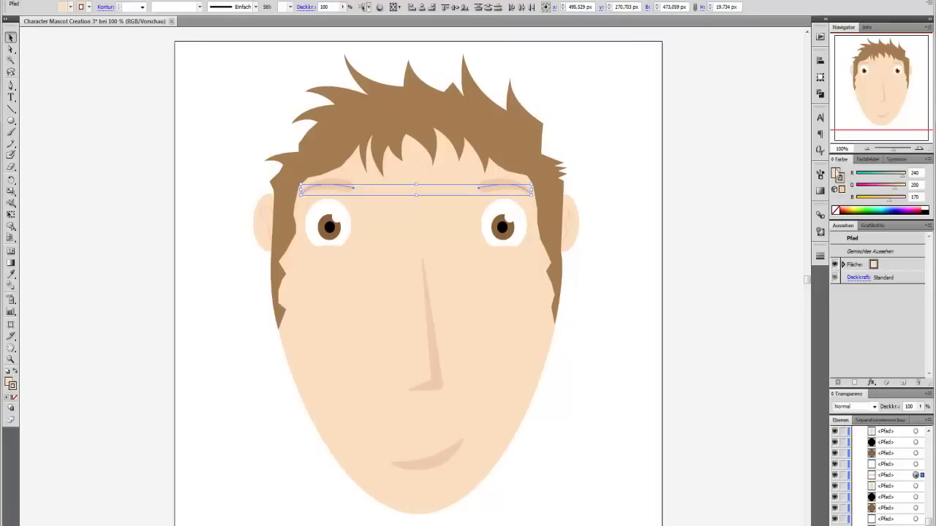
click(837, 174)
click(864, 159)
click(895, 187)
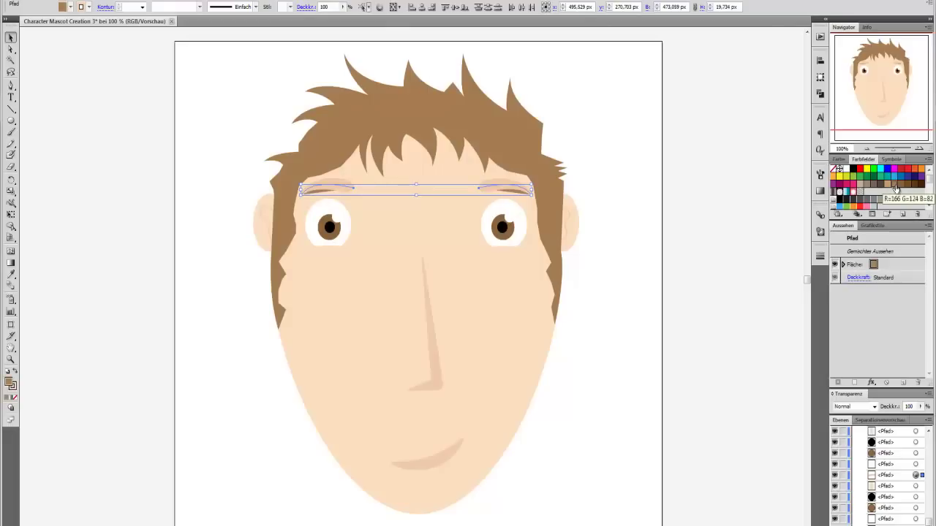
click(833, 169)
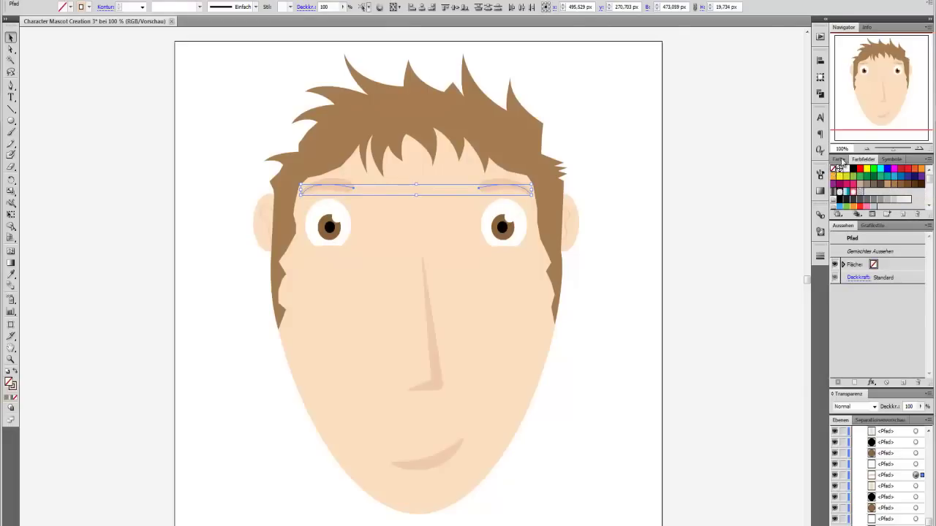
click(839, 159)
click(840, 178)
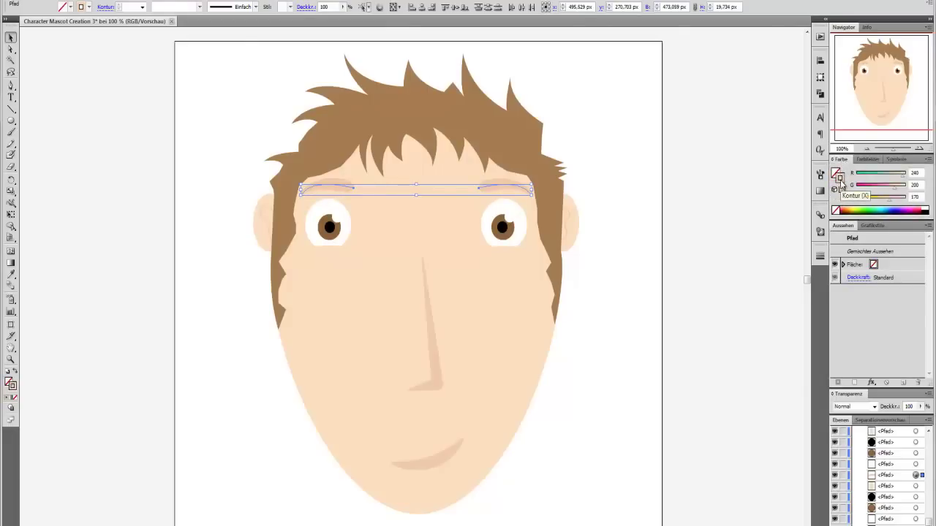
click(863, 159)
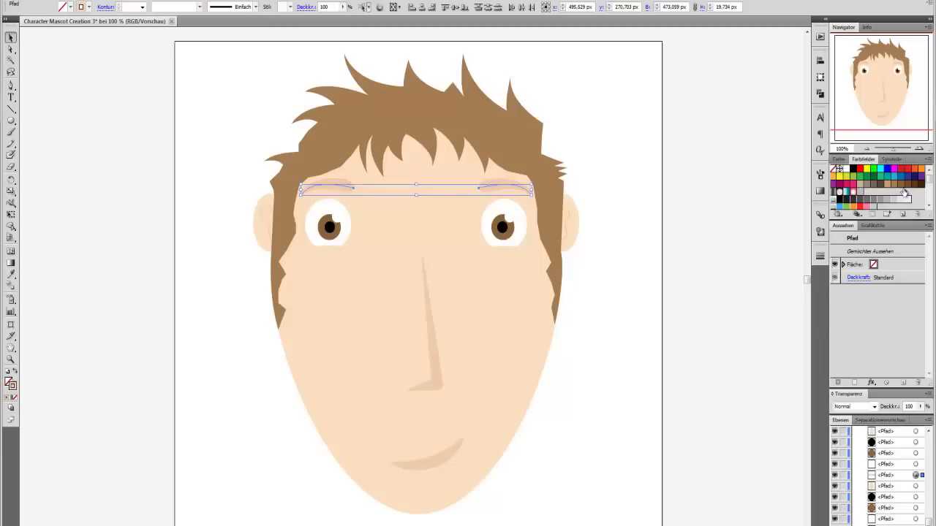
click(902, 189)
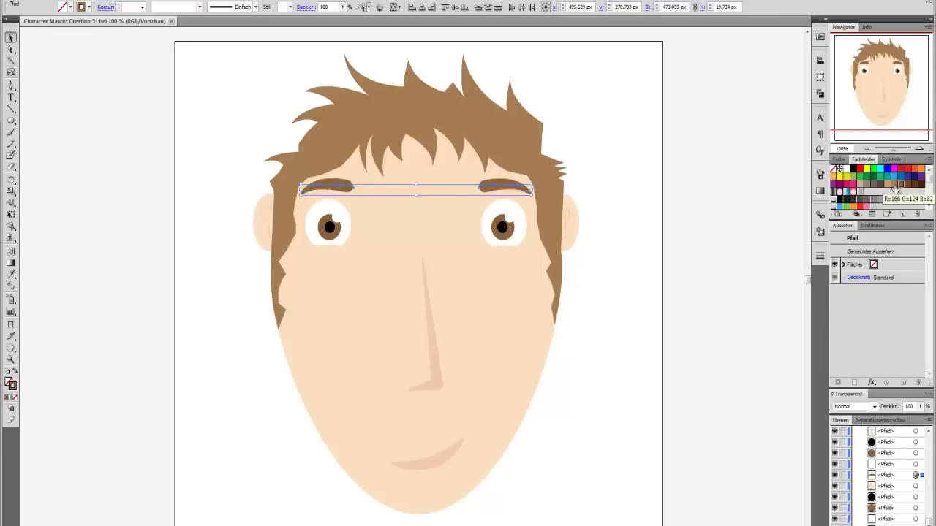
click(734, 203)
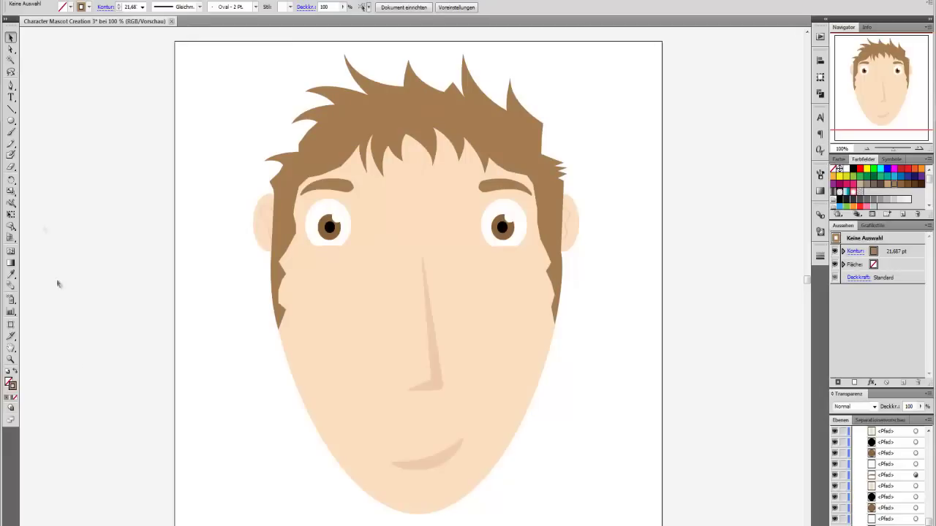
Step: Sample the peach skin colour from the nose with the Eyedropper
click(12, 132)
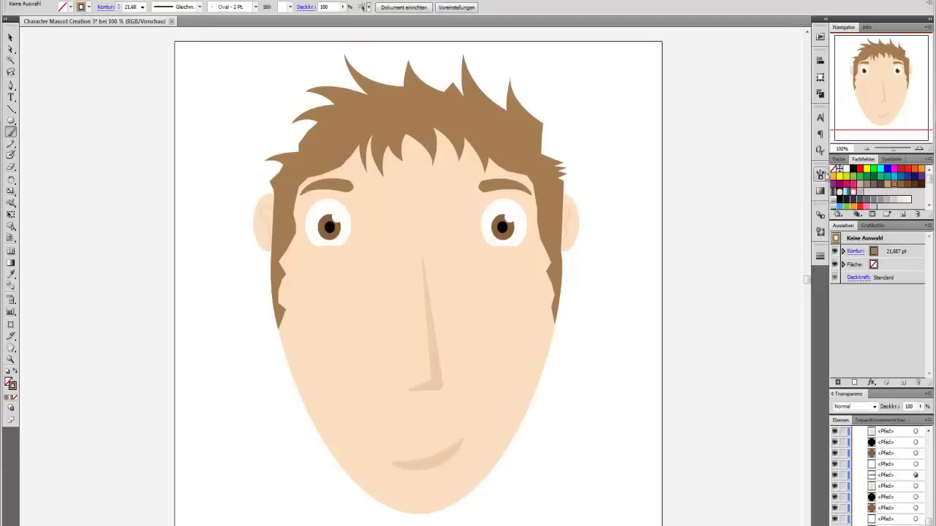
click(838, 158)
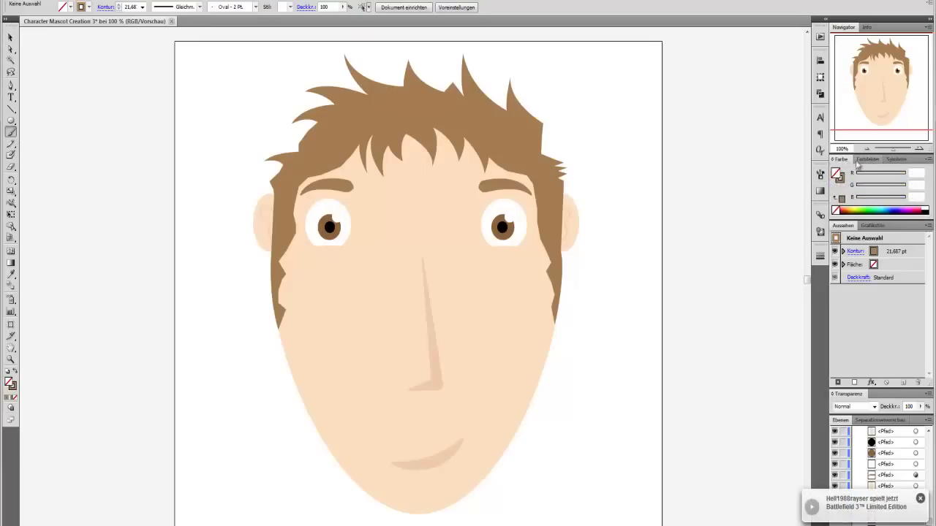
click(11, 274)
click(439, 346)
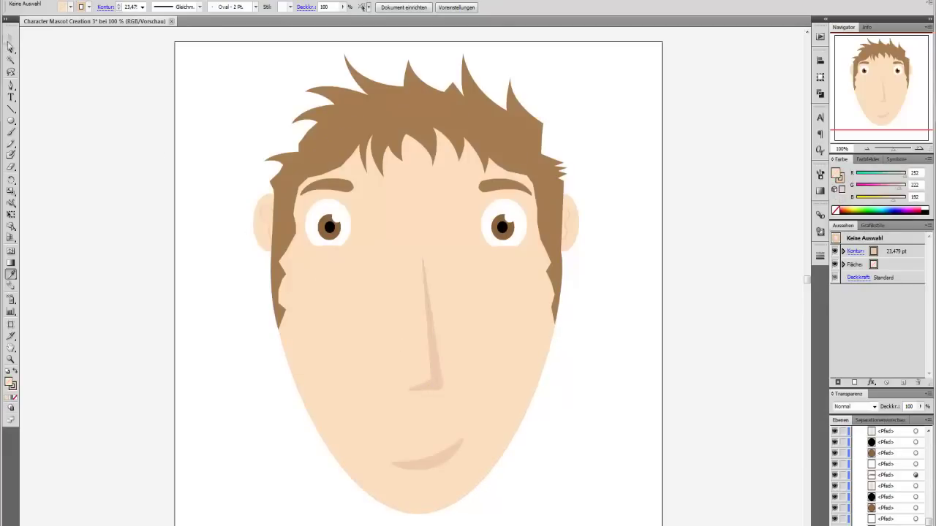
click(11, 38)
Step: Paint short thin brush strokes beside both eyes and near the smile and nose
click(11, 132)
drag(324, 248, 319, 250)
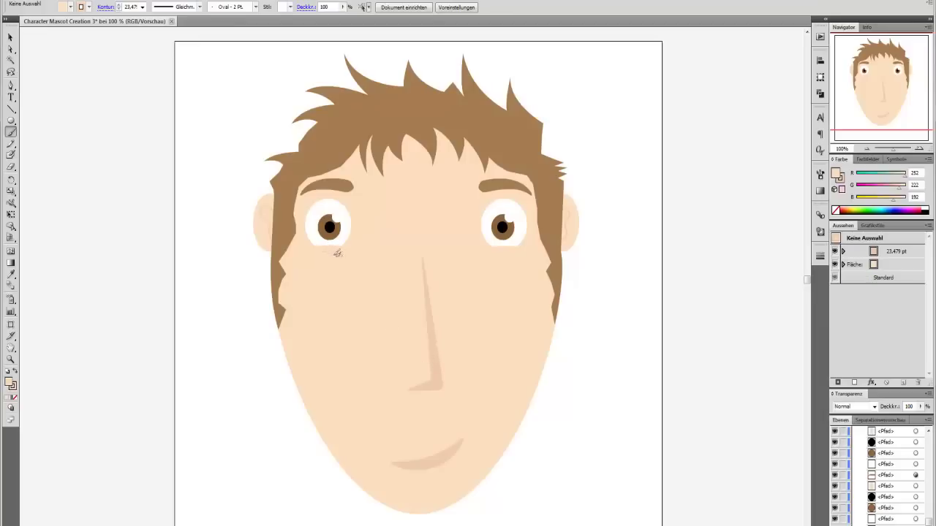
drag(506, 248, 499, 252)
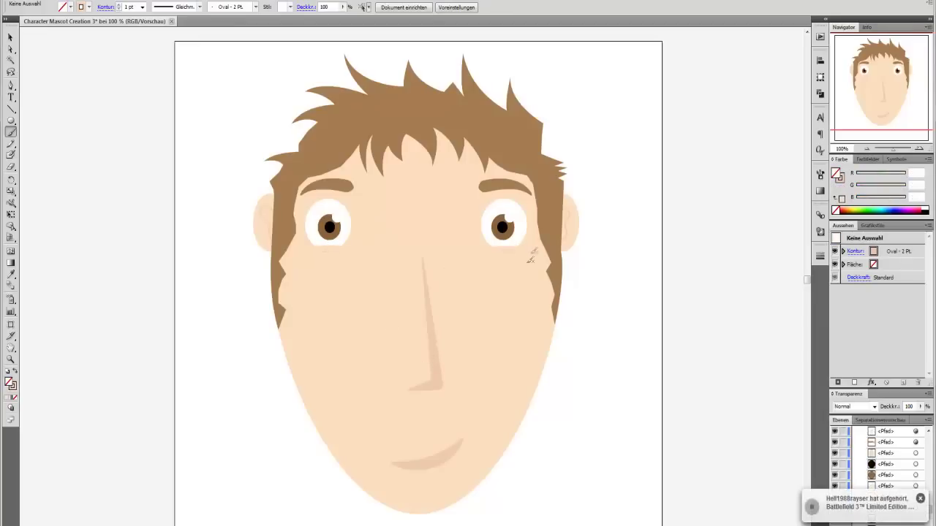
drag(534, 217, 527, 255)
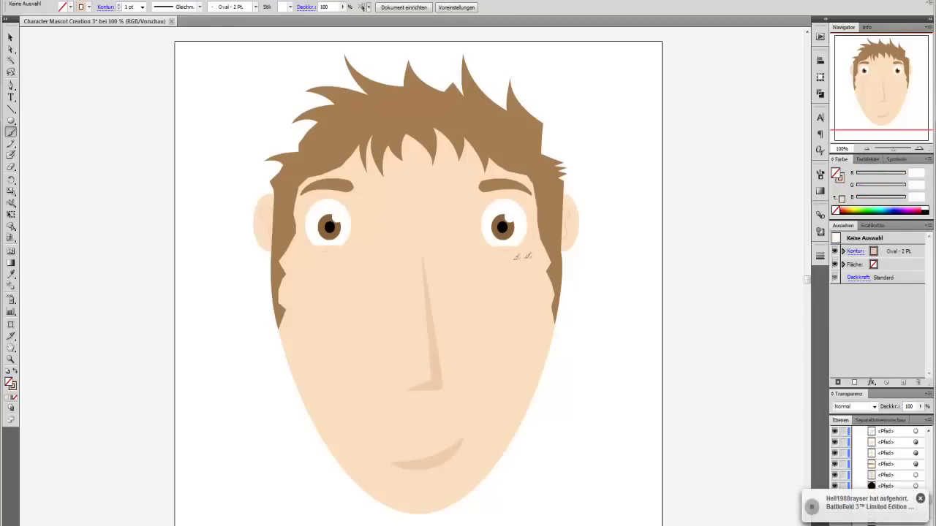
mouse_move(315, 223)
mouse_down()
mouse_move(307, 234)
mouse_move(306, 224)
mouse_up()
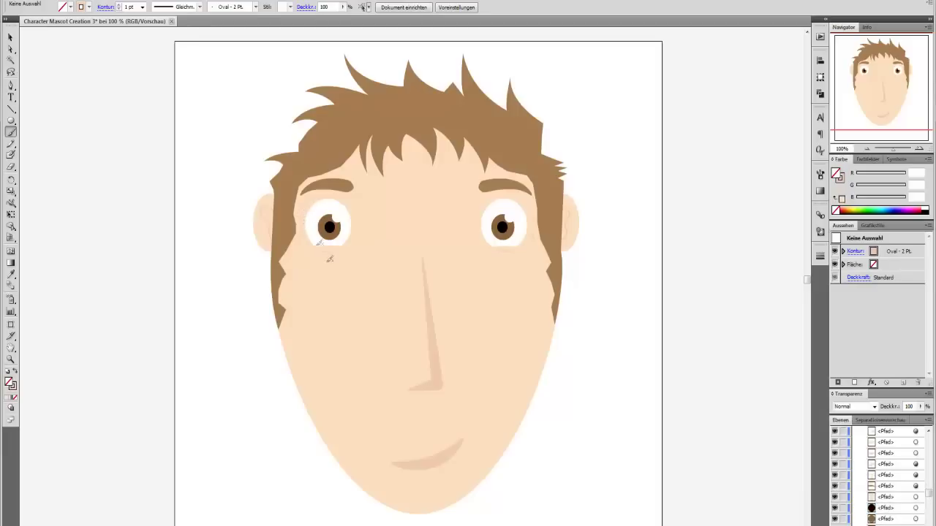
drag(465, 432, 448, 438)
drag(410, 370, 417, 388)
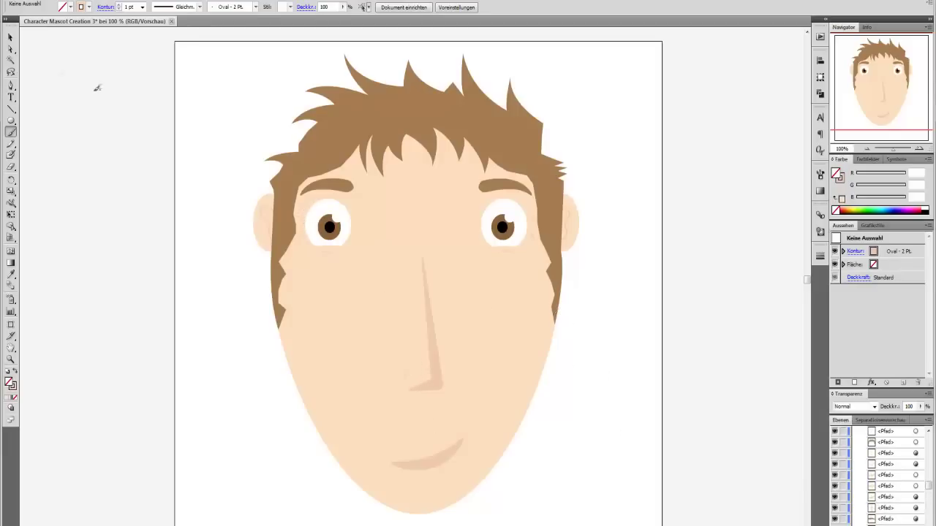
Step: Zoom out to view the whole face
click(10, 37)
key(ctrl+minus)
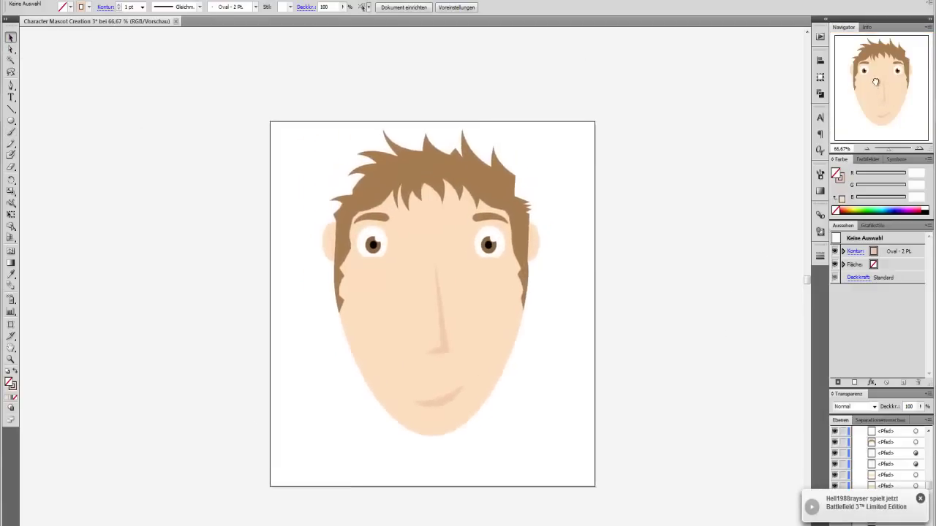
drag(878, 80, 878, 82)
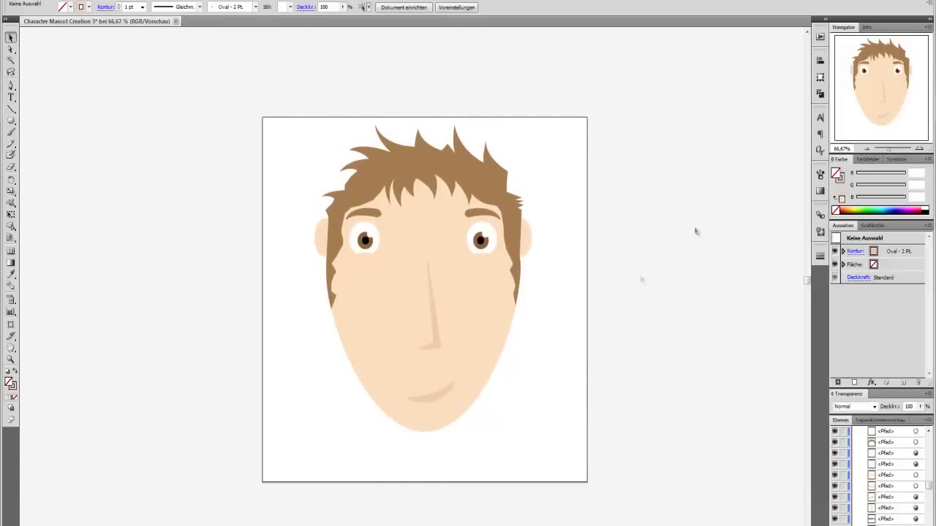
scroll(575, 307, up, 1)
Step: Draw a curved neck shape below the chin with the Pen tool, filled with skin colour
drag(870, 115, 879, 112)
scroll(694, 278, up, 1)
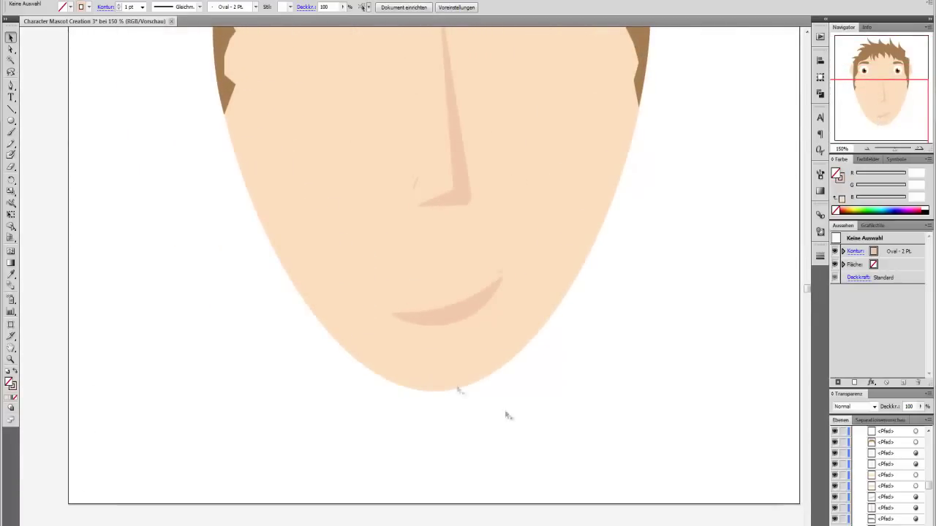
click(10, 86)
click(378, 380)
mouse_move(379, 480)
mouse_down()
mouse_move(354, 525)
mouse_move(360, 465)
mouse_up()
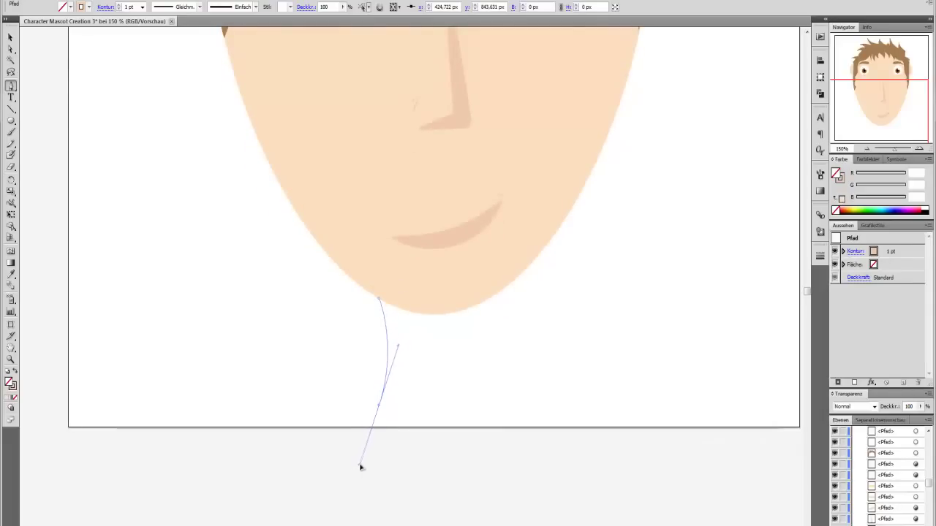
click(380, 404)
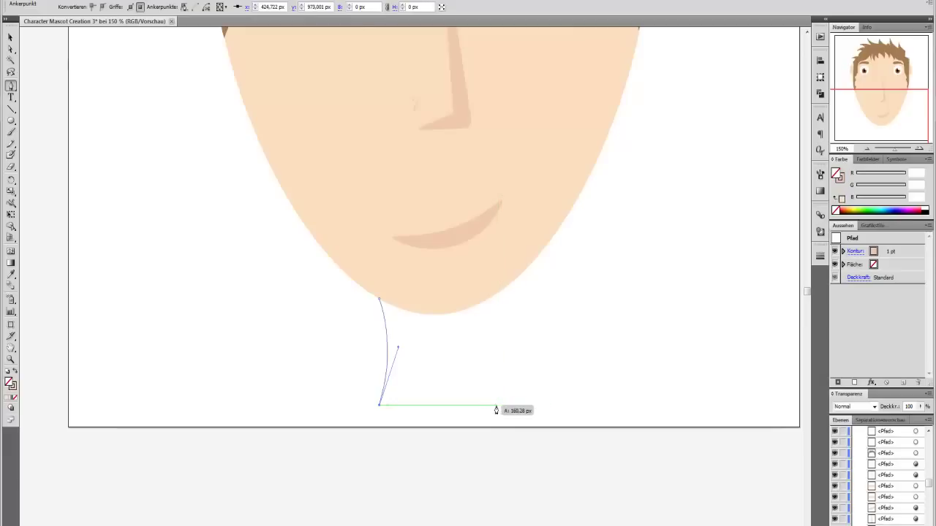
click(496, 405)
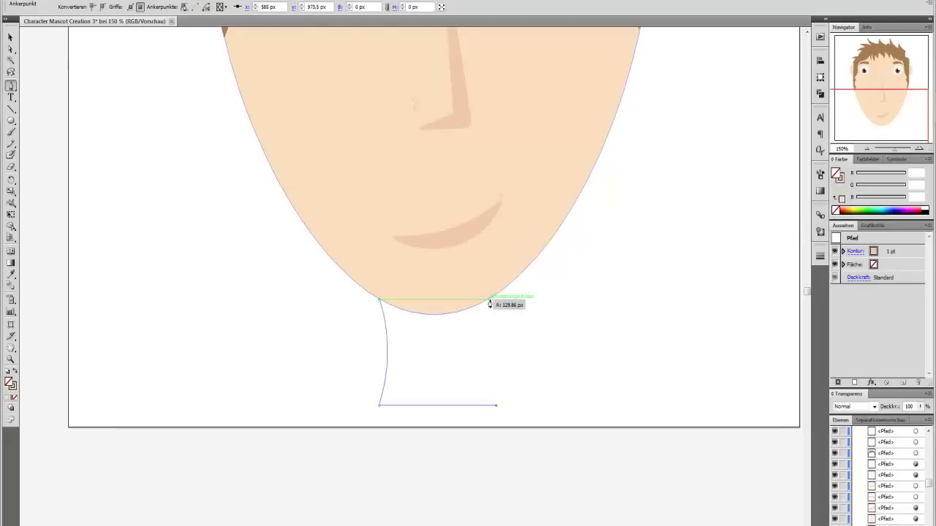
drag(488, 299, 495, 250)
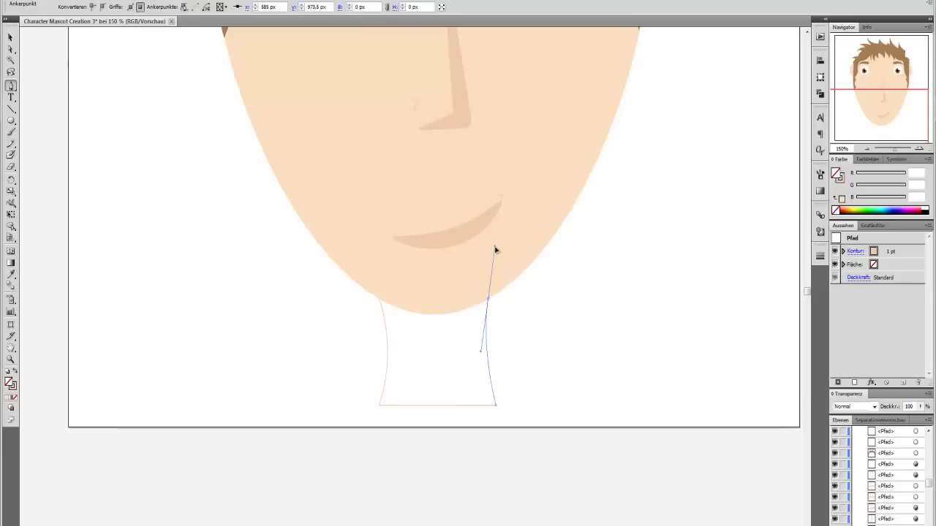
drag(494, 252, 495, 252)
click(488, 301)
click(380, 300)
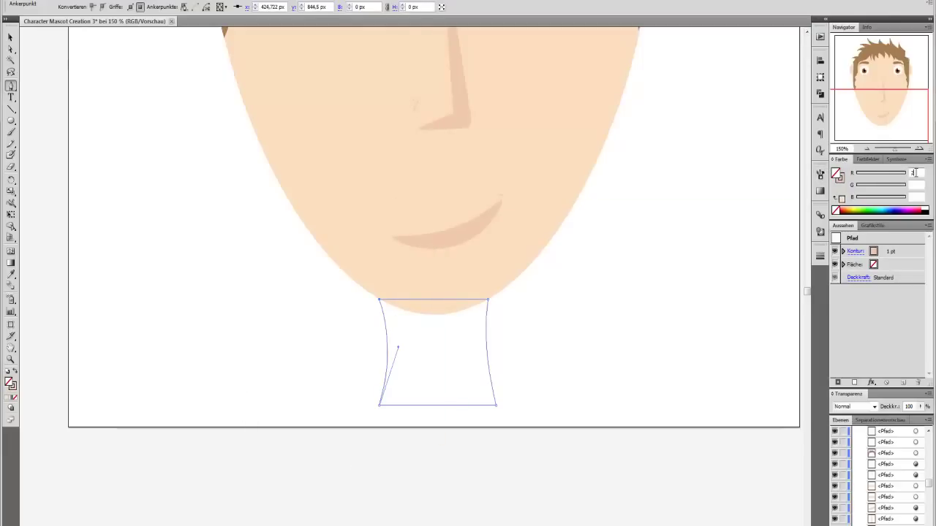
key(comma)
text(192)
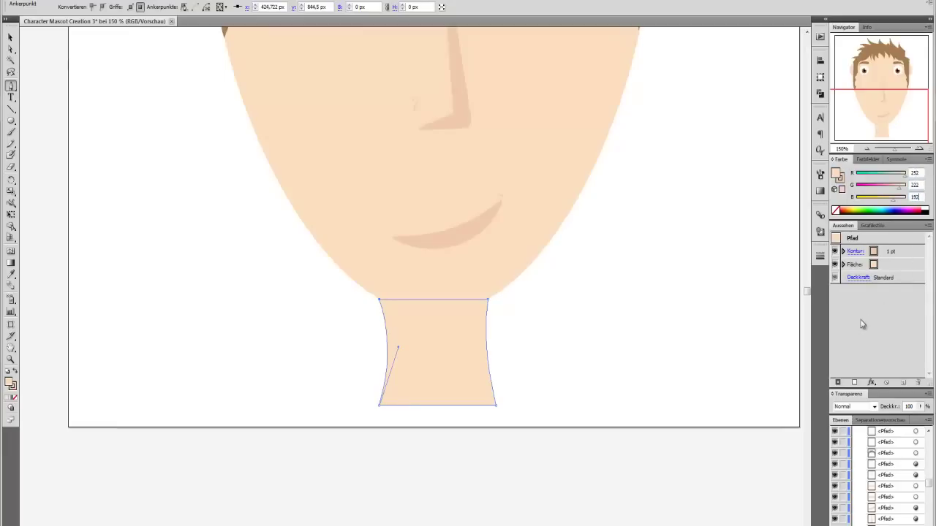
Step: Remove the neck's outline, leaving it stroke-free
click(10, 37)
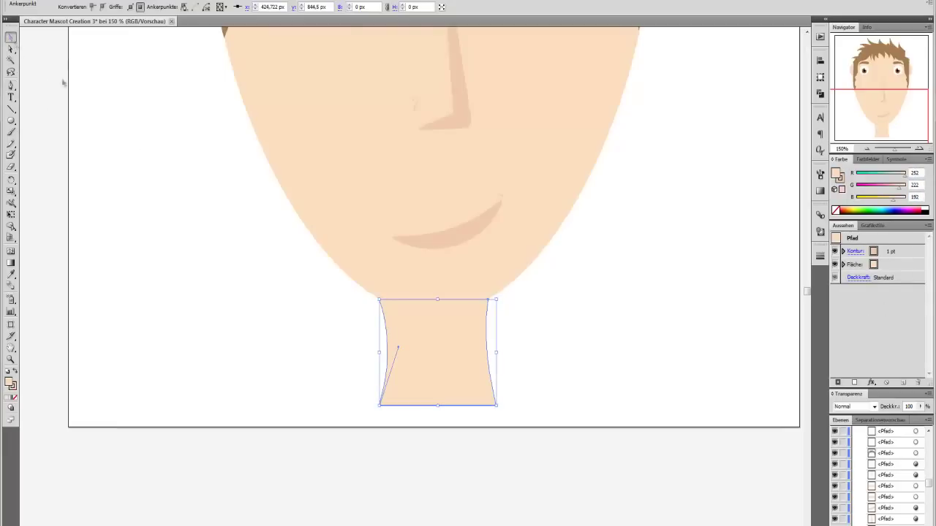
click(222, 259)
click(474, 363)
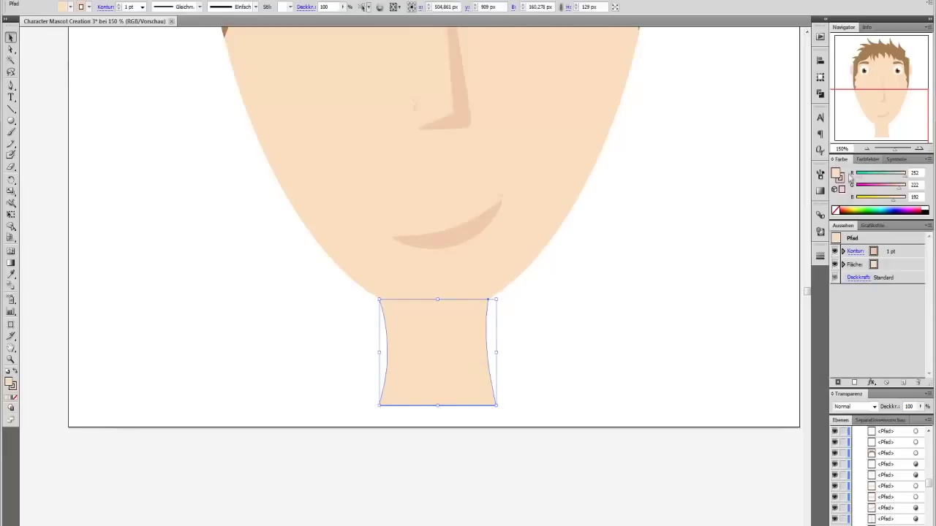
click(835, 210)
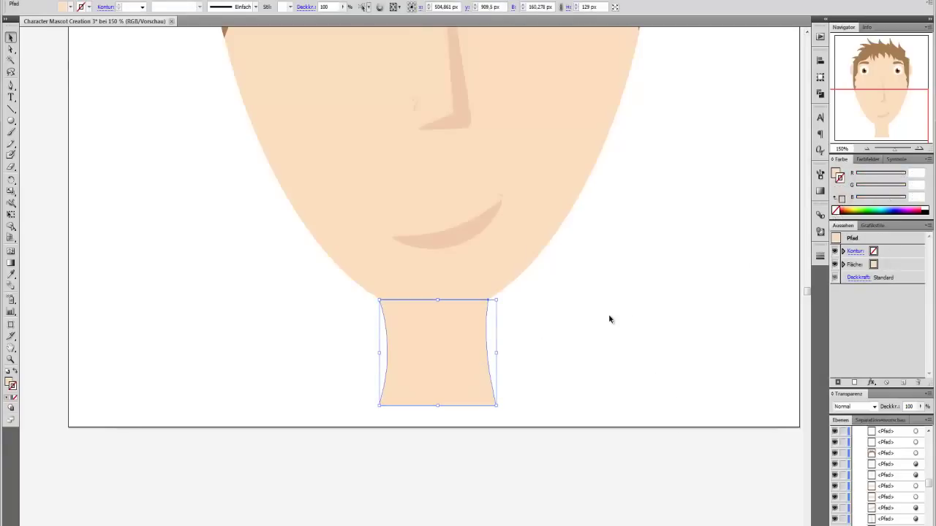
click(258, 286)
click(468, 365)
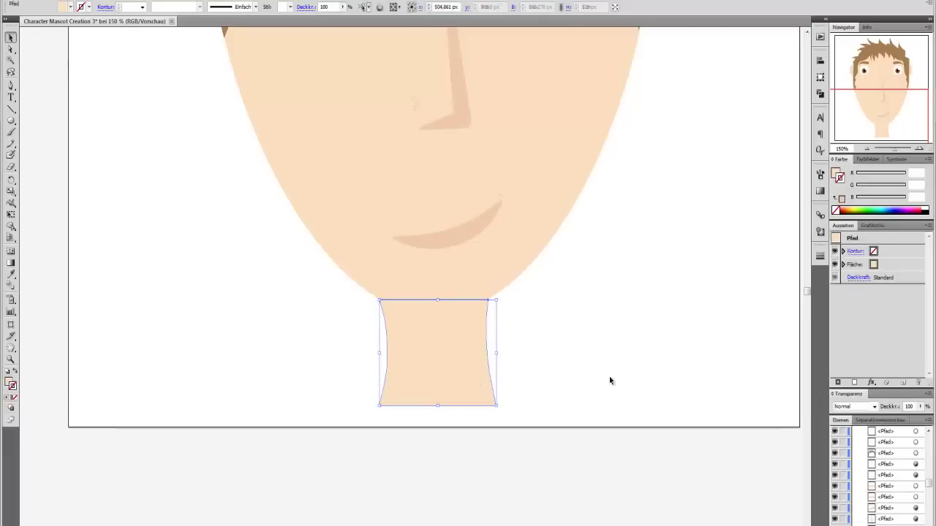
click(613, 387)
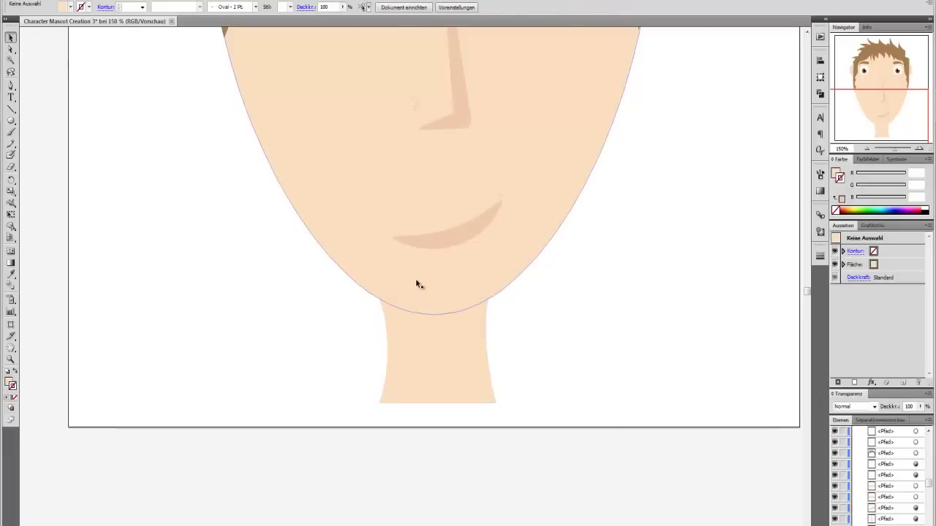
Step: Trace a curved shading band across the top of the neck with the Pen tool
click(11, 86)
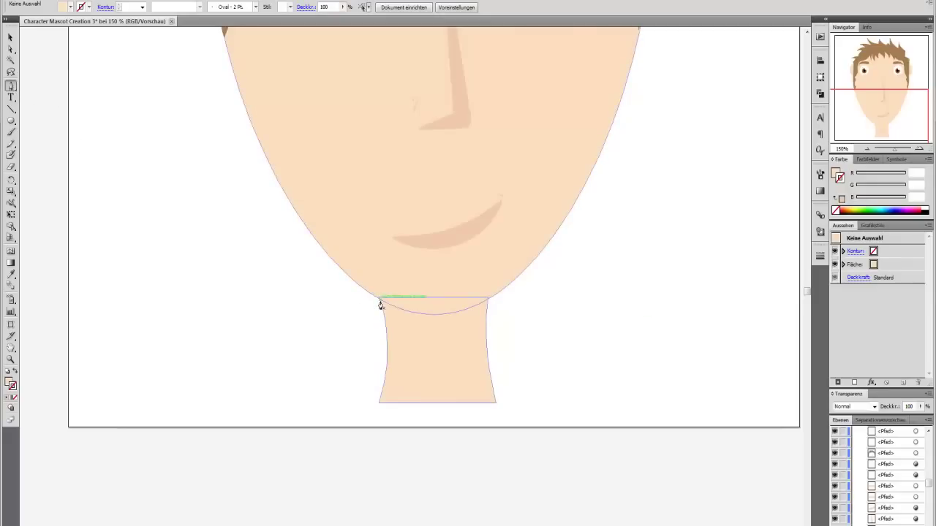
scroll(476, 385, up, 1)
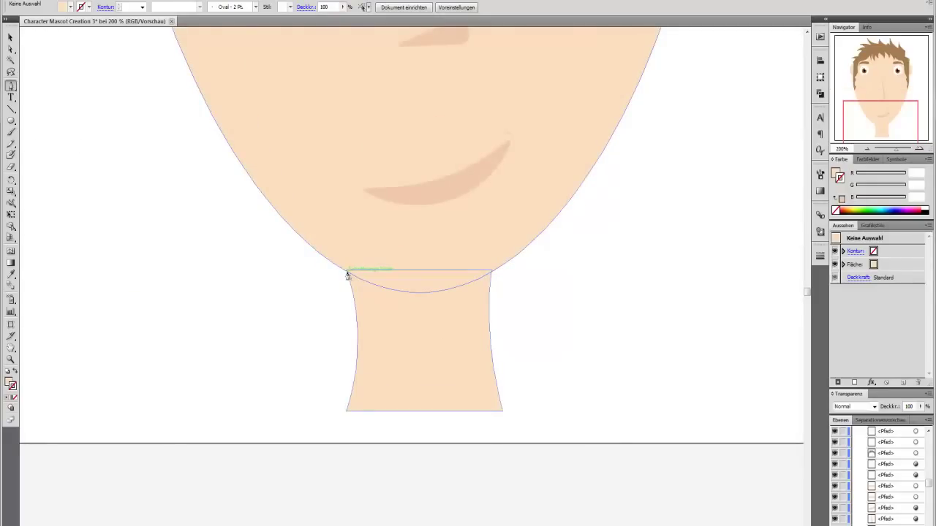
ctrl+click(356, 319)
click(356, 329)
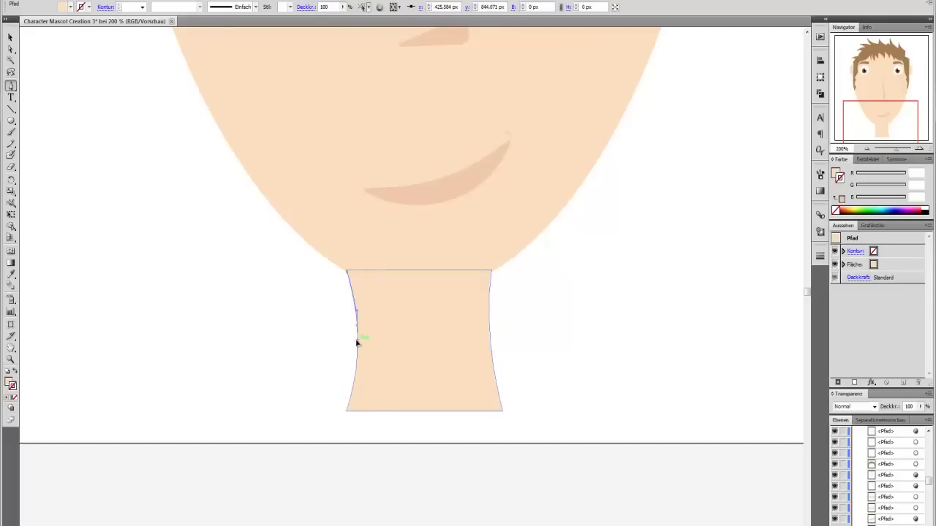
click(356, 342)
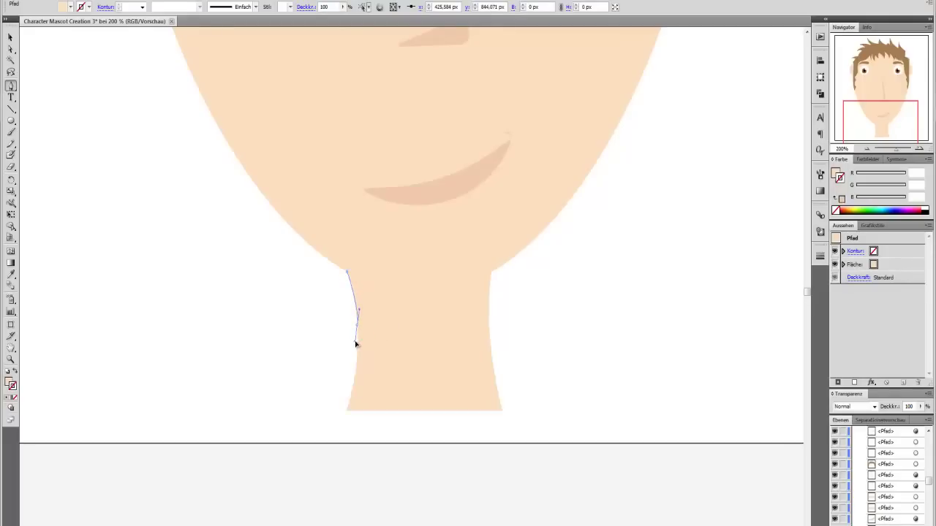
click(356, 326)
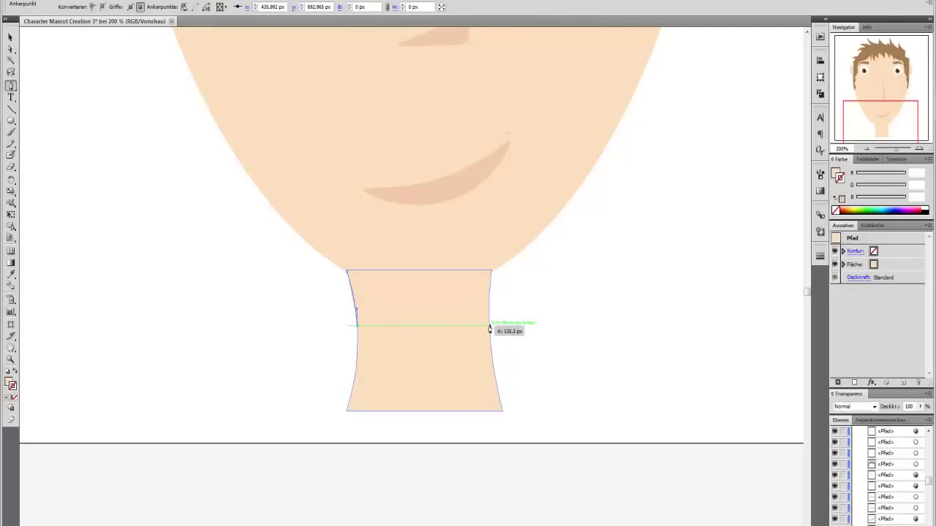
drag(488, 326, 555, 298)
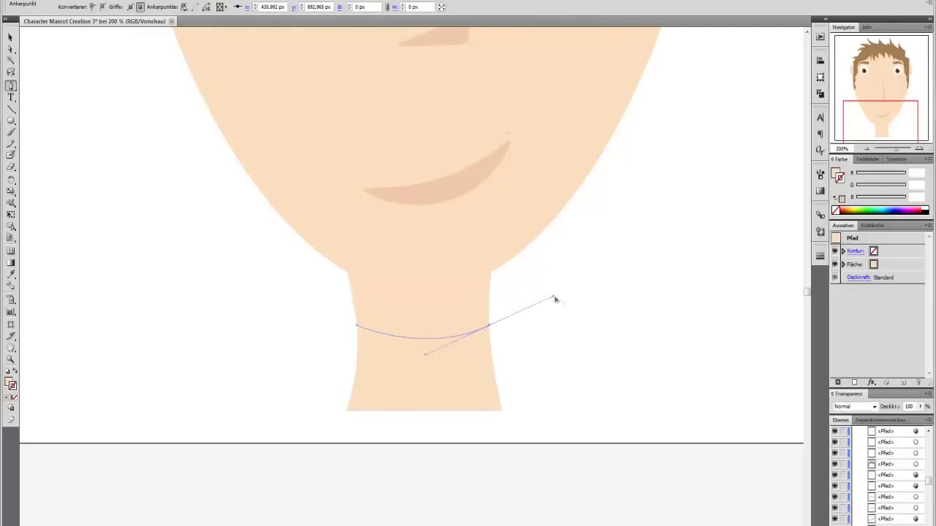
mouse_move(555, 298)
mouse_down()
mouse_move(568, 304)
mouse_move(551, 307)
mouse_up()
click(488, 326)
click(490, 272)
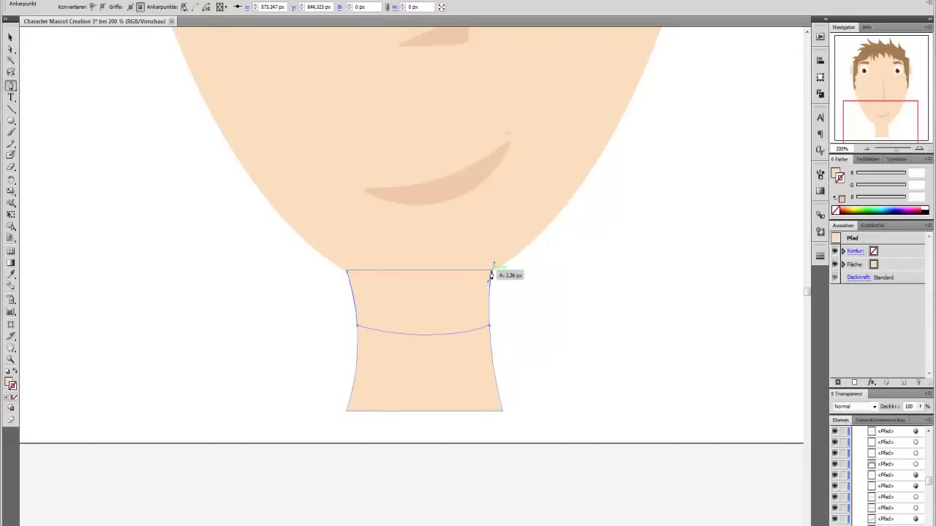
click(346, 272)
Step: Fill the shading band with a darker peach of RGB 240/200/170
click(11, 36)
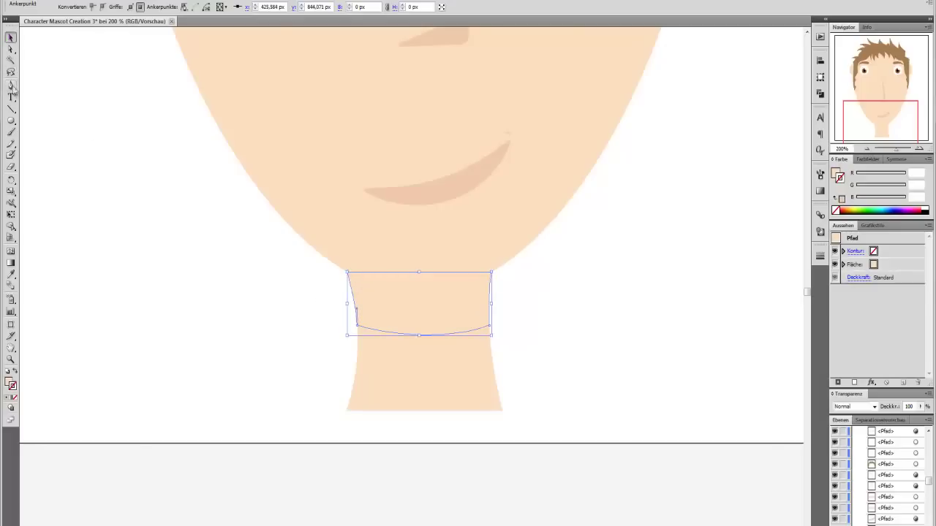
click(837, 175)
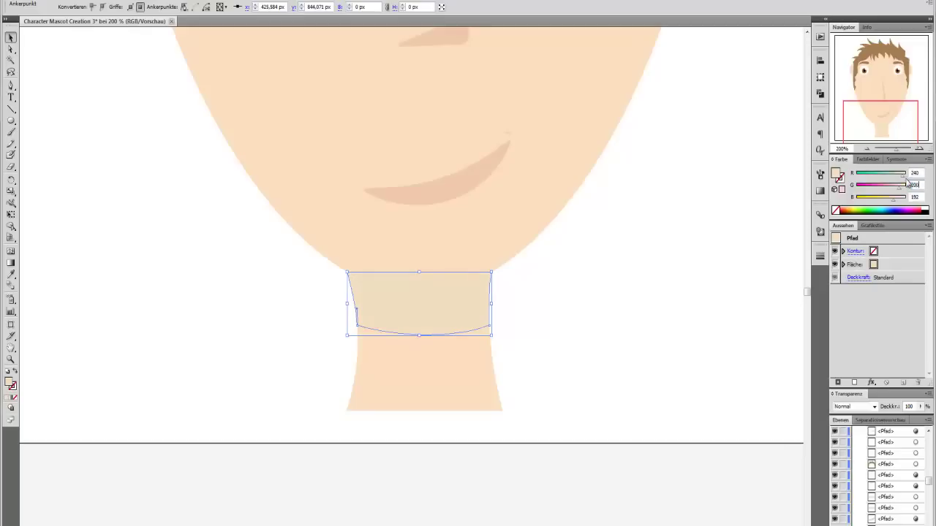
key(Tab)
text(170)
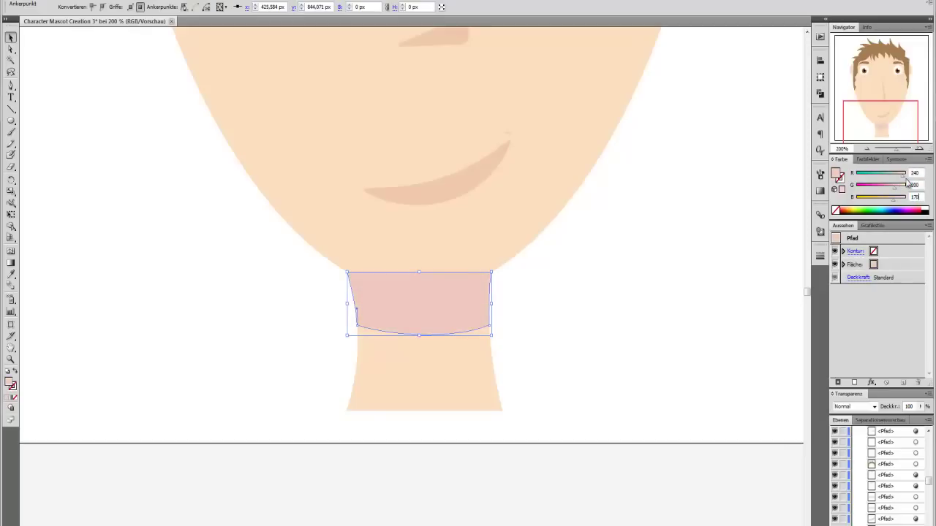
click(689, 244)
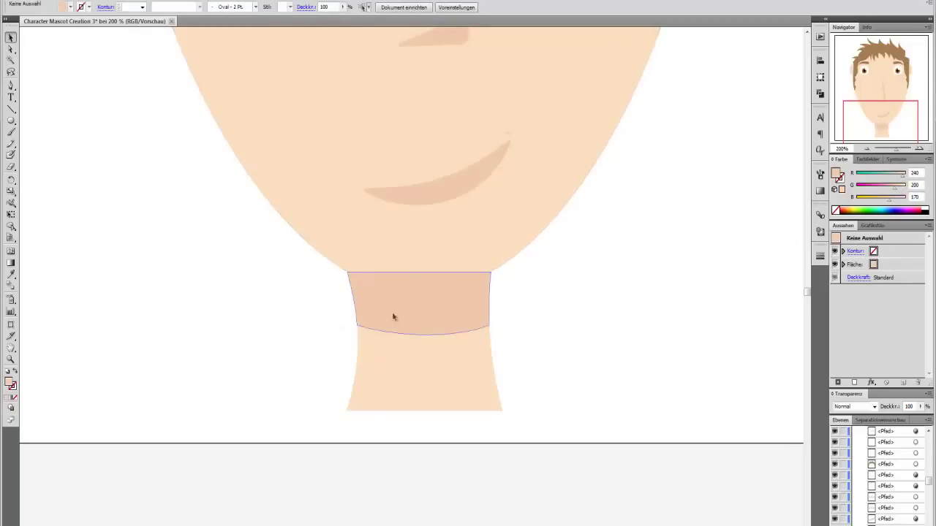
Step: Send the neck and its shading band behind the head
drag(321, 300, 515, 418)
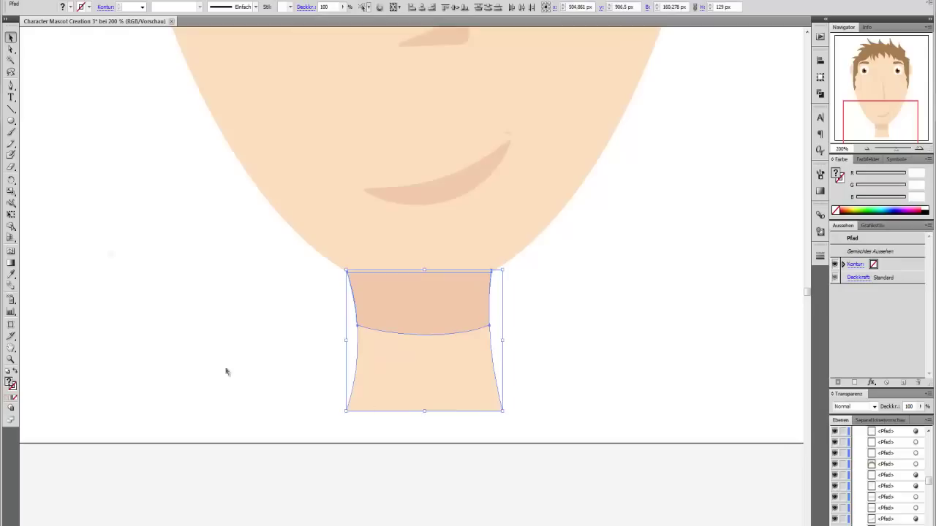
click(55, 2)
mouse_move(117, 2)
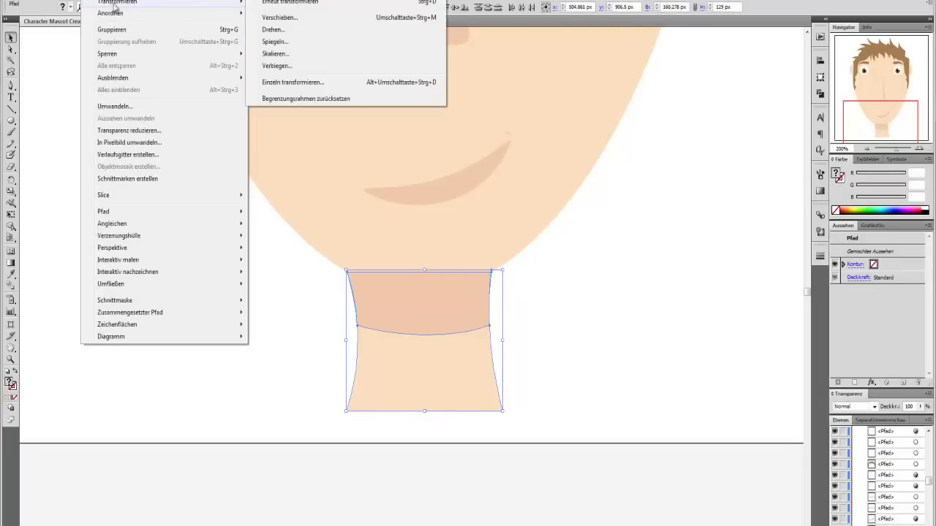
click(274, 49)
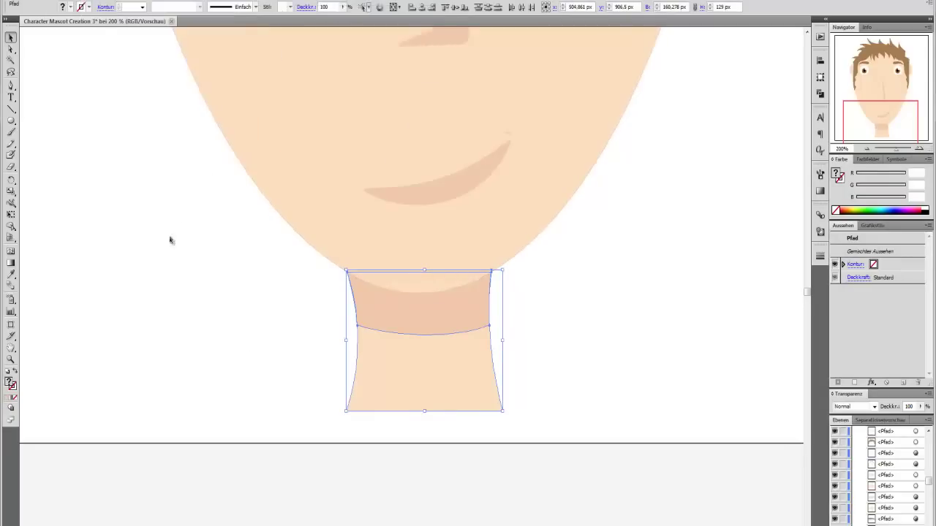
click(111, 209)
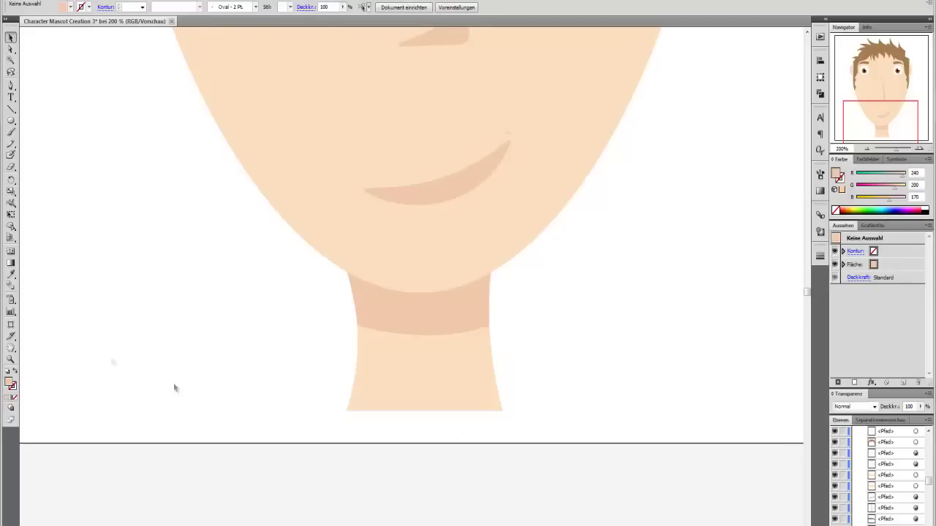
click(11, 275)
key(z)
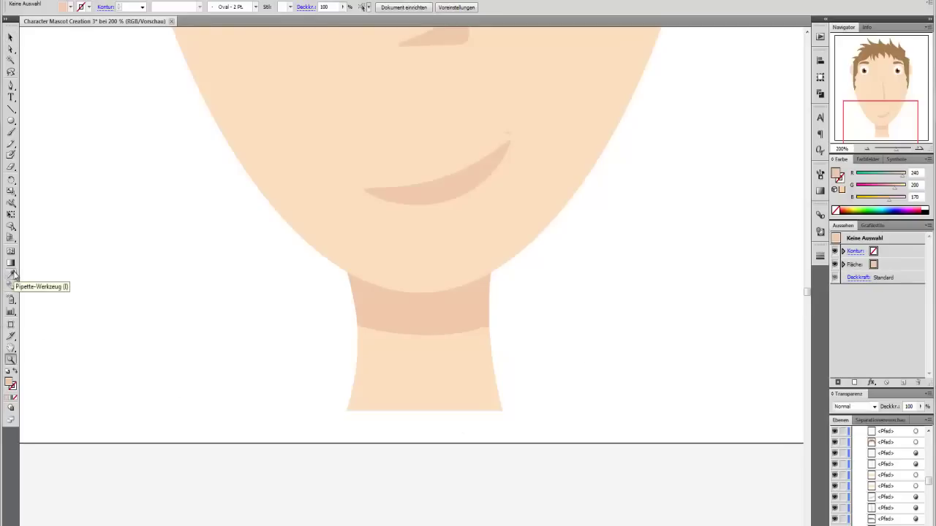
click(11, 38)
key(ctrl+minus)
key(ctrl+minus)
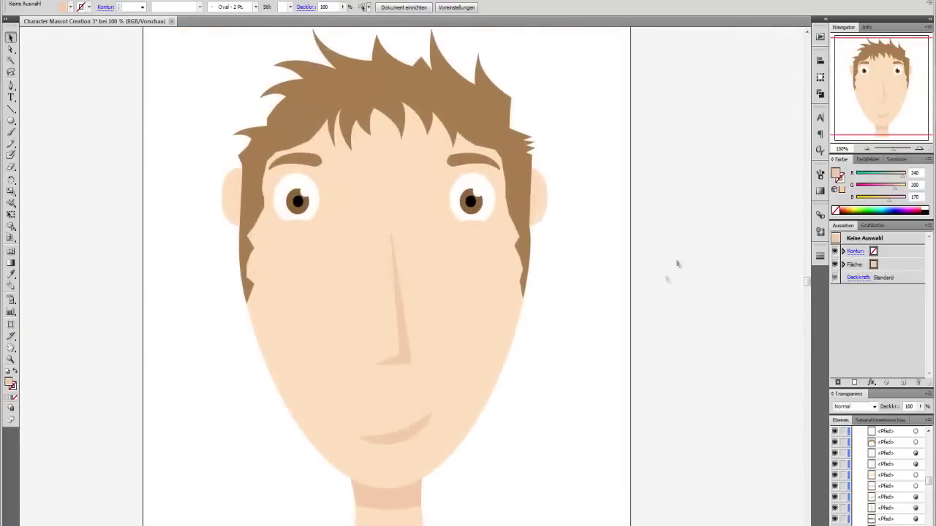
key(ctrl+minus)
drag(867, 97, 887, 103)
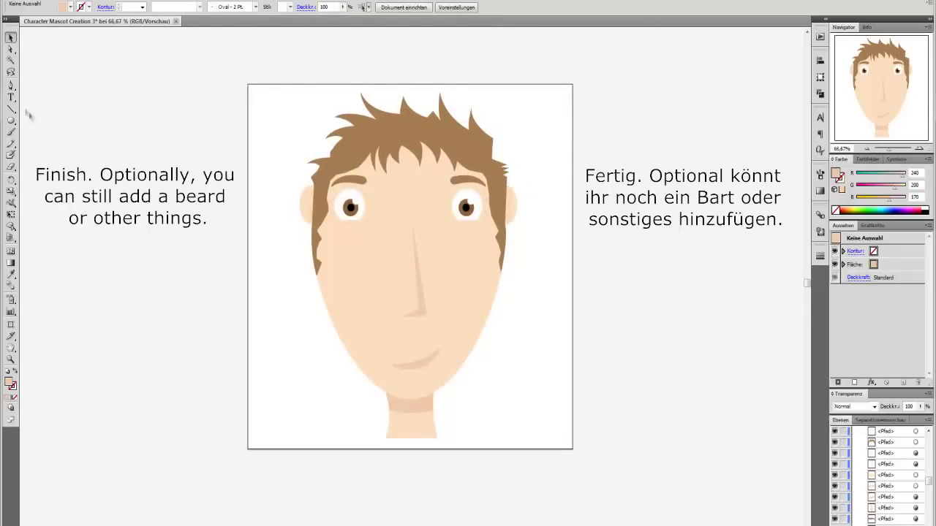
click(11, 86)
scroll(407, 396, up, 1)
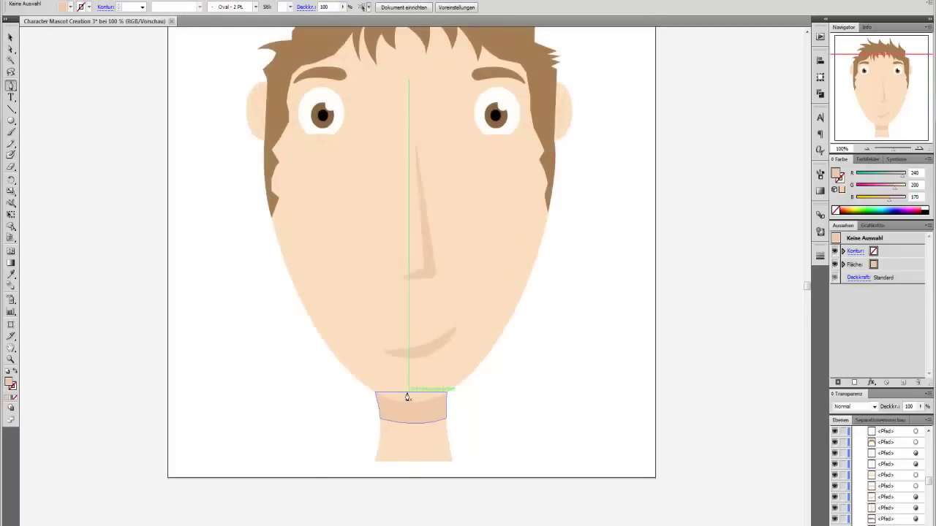
Step: Draw a small triangle on the chin below the mouth with the Pen tool
scroll(407, 397, up, 1)
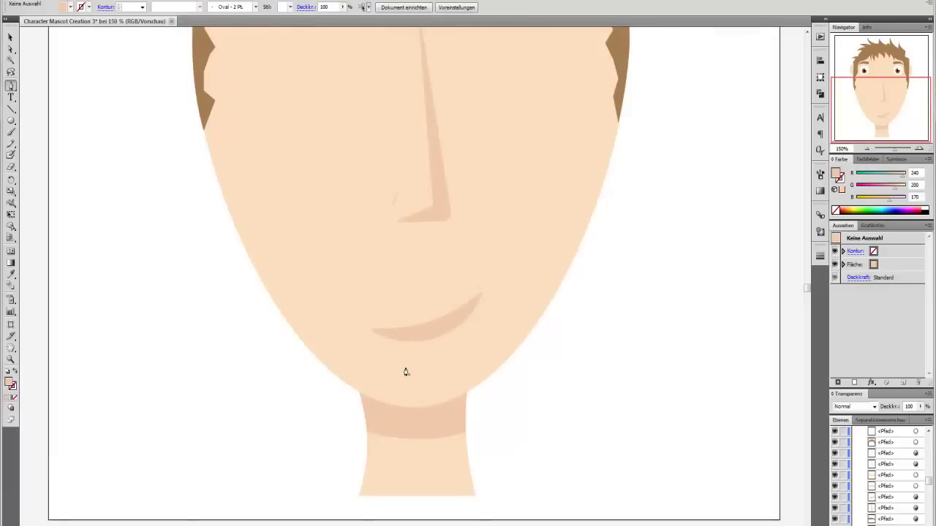
click(405, 367)
drag(434, 367, 432, 363)
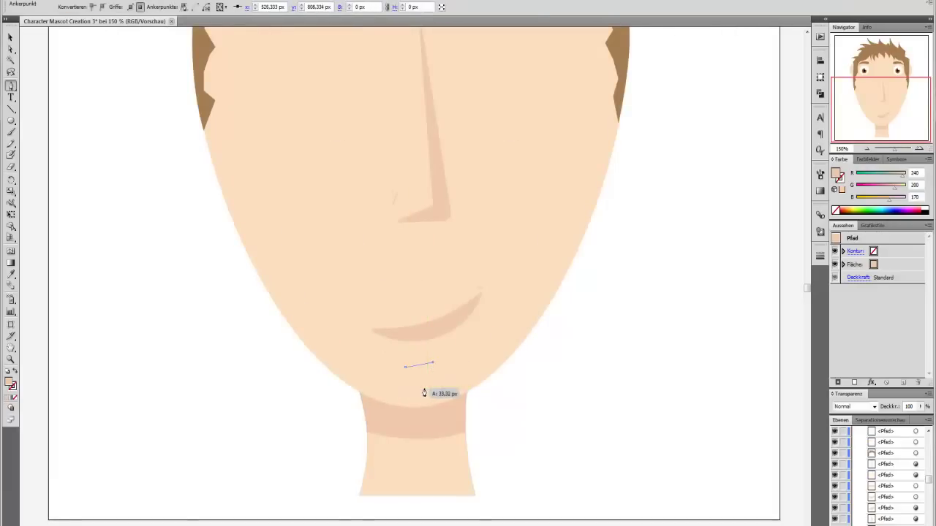
click(423, 388)
click(405, 367)
Step: Fill the goatee with dark brown from the swatches and zoom out to the whole artboard
click(10, 37)
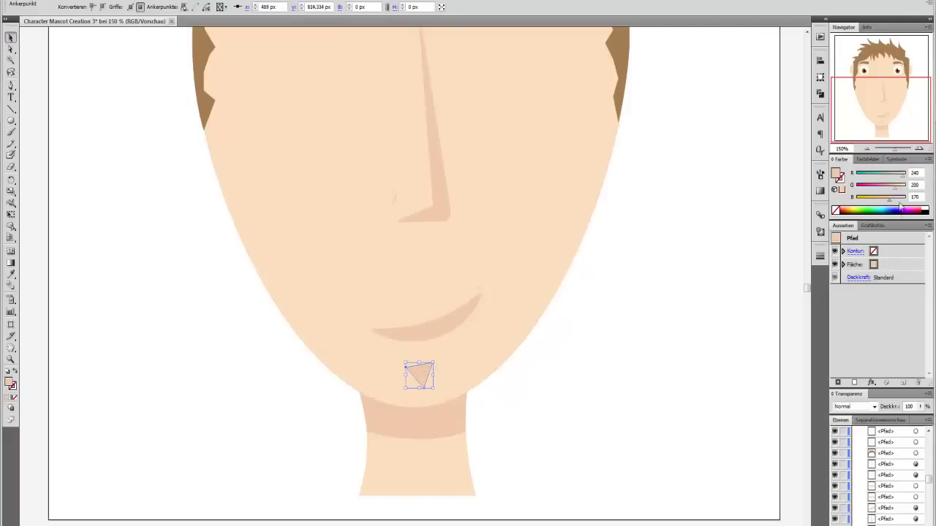
click(863, 159)
click(892, 187)
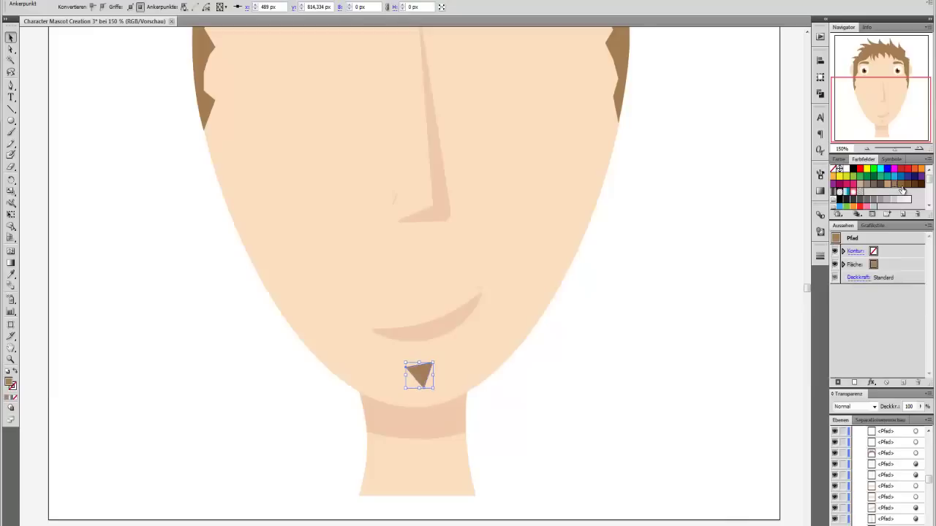
click(900, 185)
click(684, 221)
key(ctrl+1)
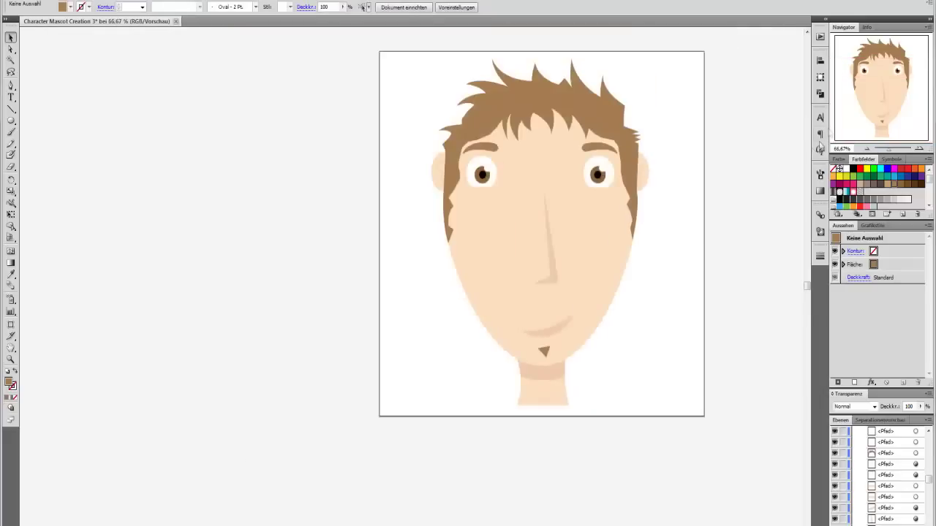
key(ctrl+minus)
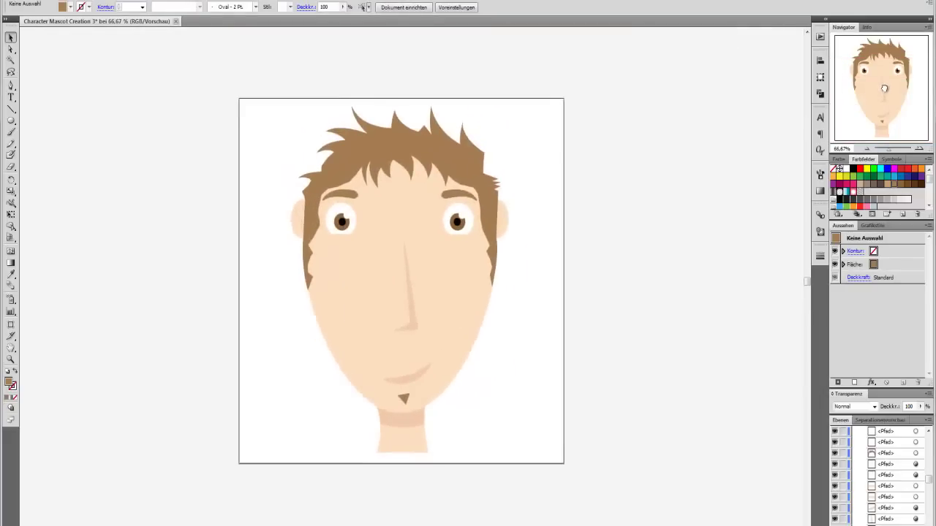